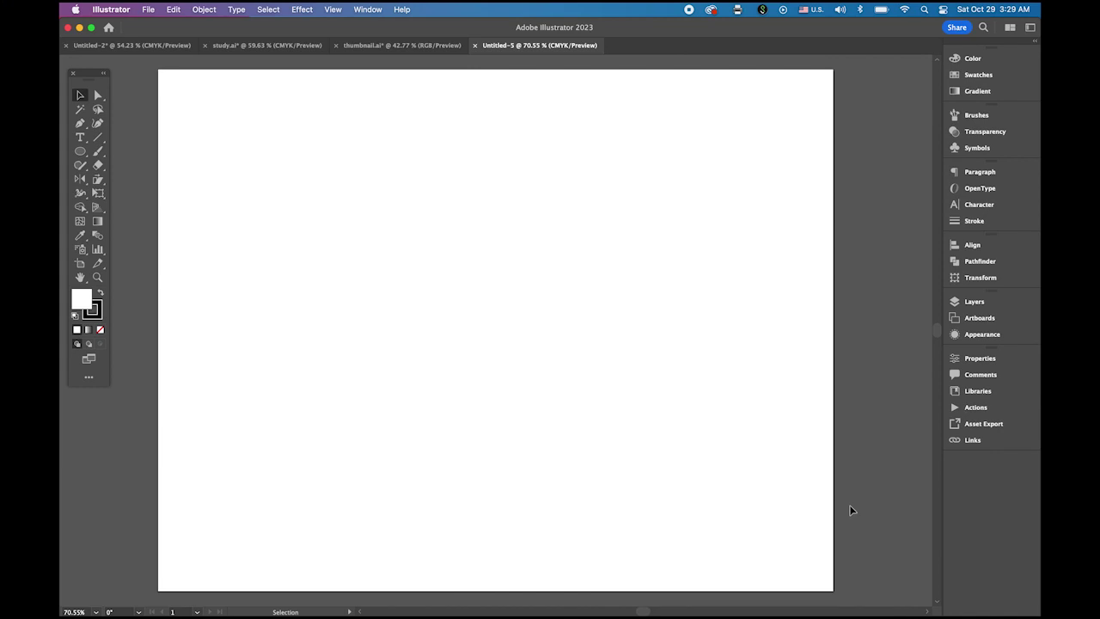
Set up the Line Segment tool with no fill and a black stroke of 0.25 pt.
{"action": "left_click", "coordinate": [99, 329]}
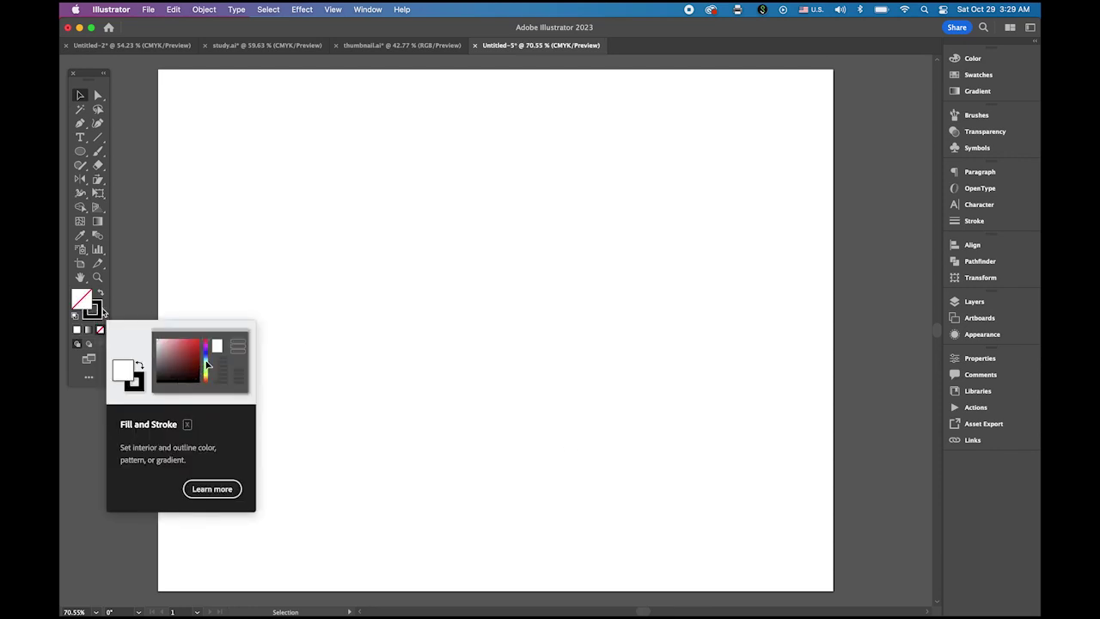
{"action": "left_click", "coordinate": [96, 316]}
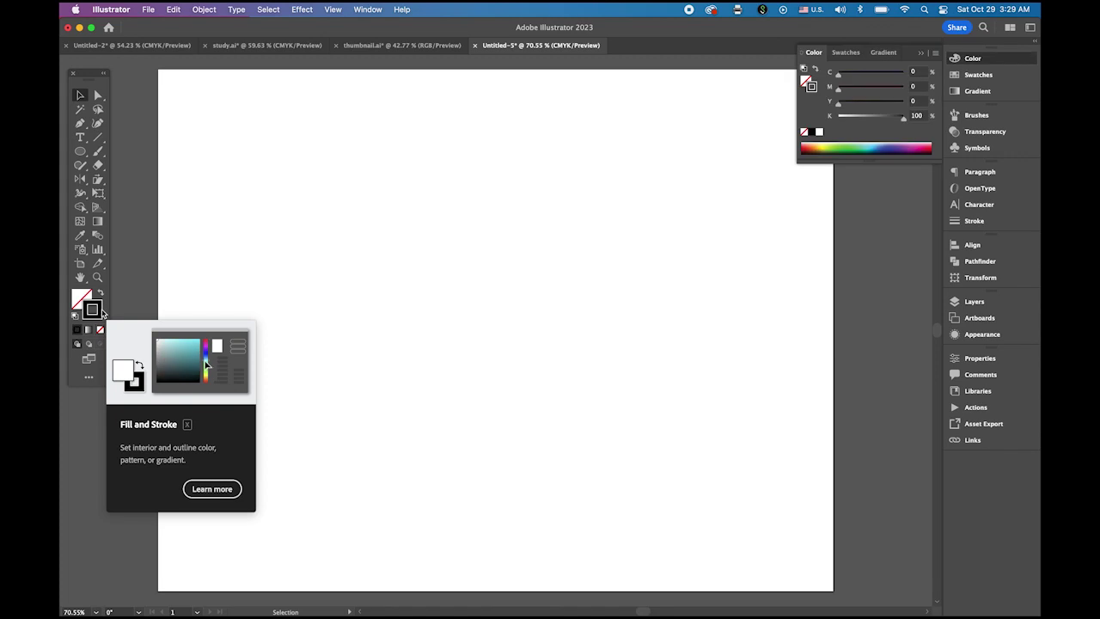
{"action": "left_click", "coordinate": [97, 138]}
{"action": "left_click", "coordinate": [986, 222]}
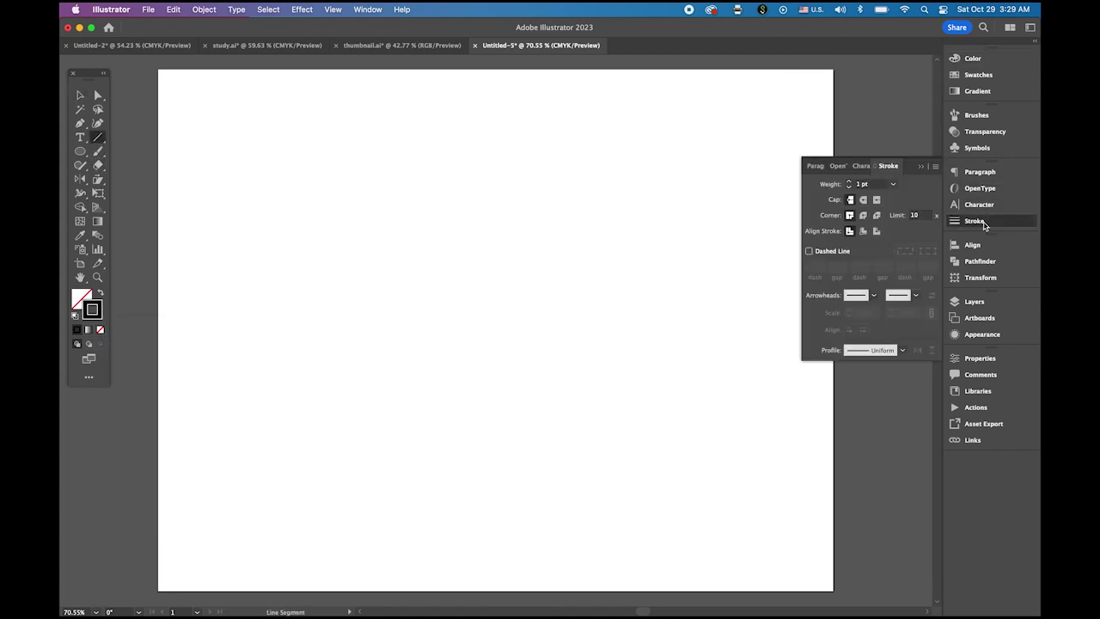
{"action": "left_click", "coordinate": [893, 186]}
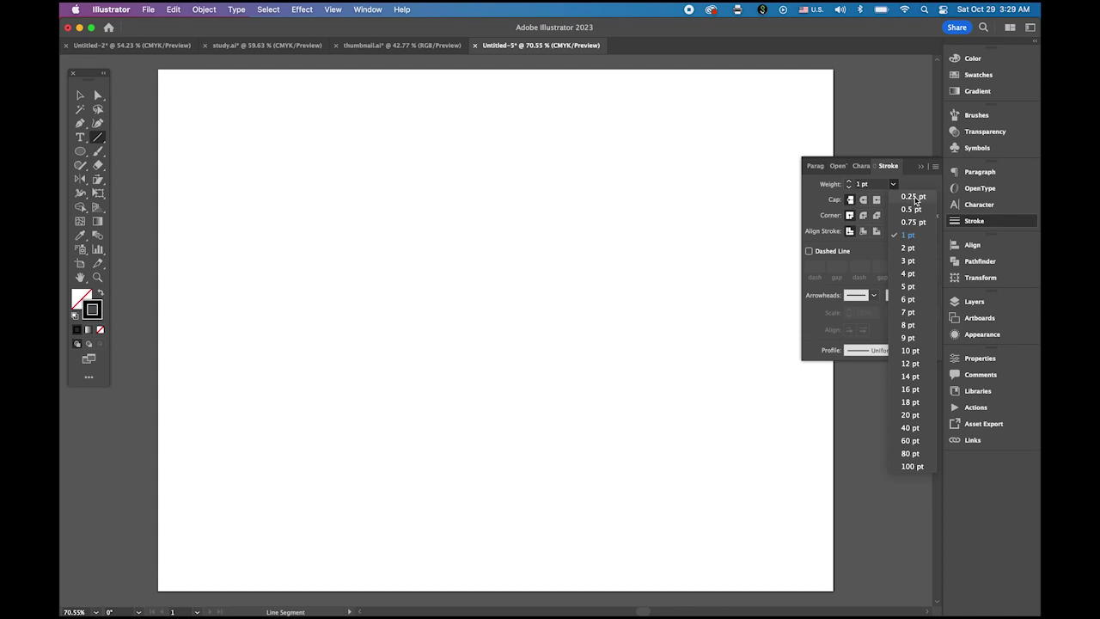
{"action": "left_click", "coordinate": [916, 201]}
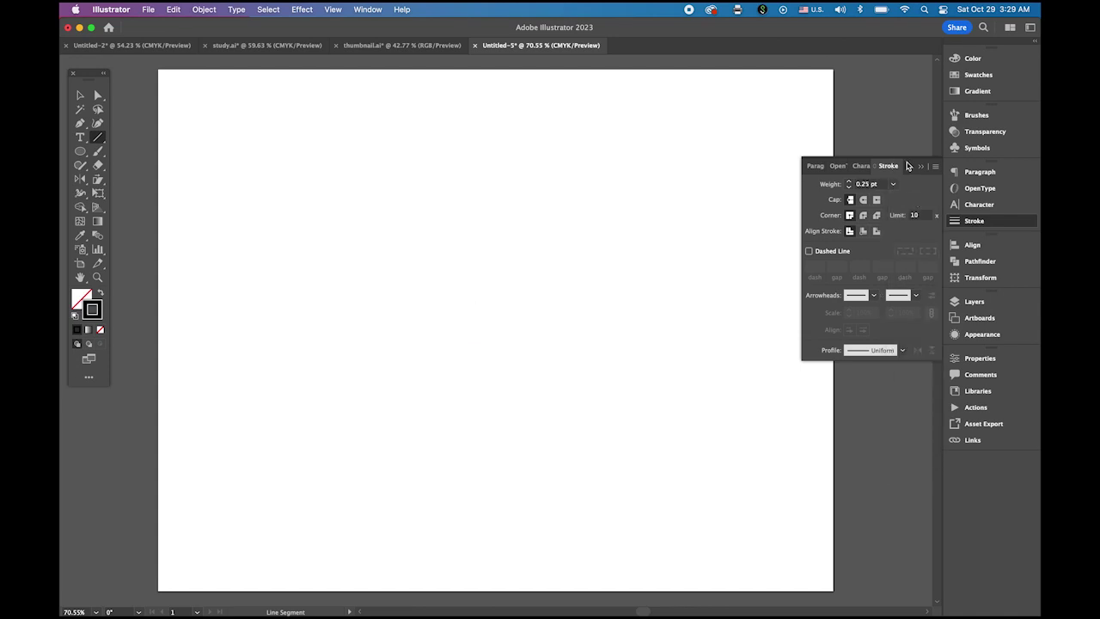
{"action": "left_click", "coordinate": [921, 165]}
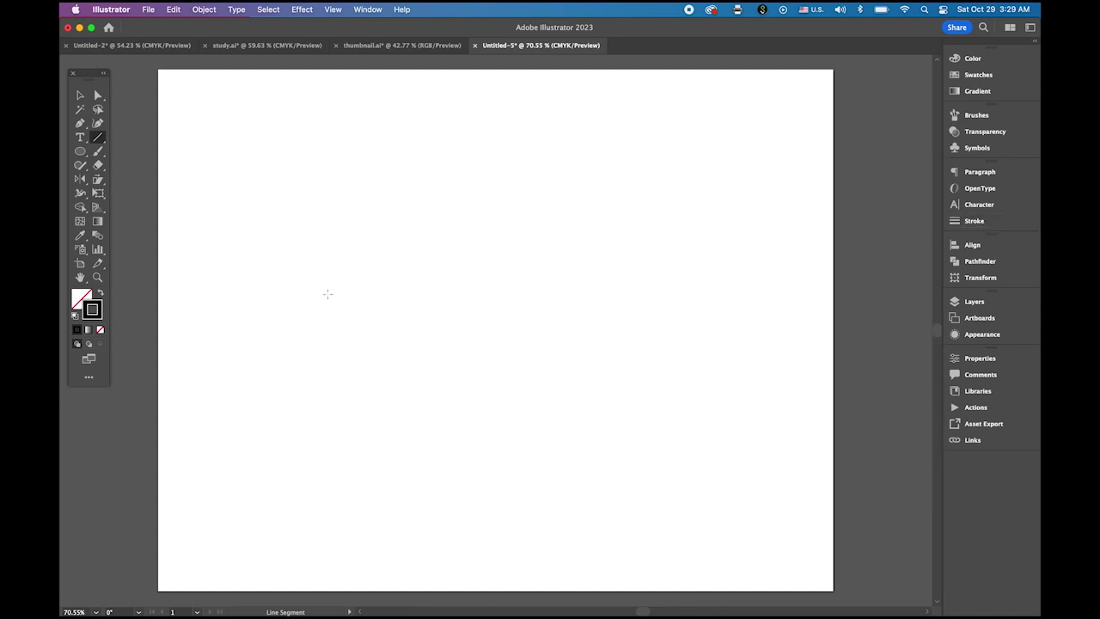
Draw a long horizontal line across the middle of the artboard and place a copy a short distance directly below it.
{"action": "left_click_drag", "start_coordinate": [305, 298], "coordinate": [643, 298]}
{"action": "left_click", "coordinate": [80, 96]}
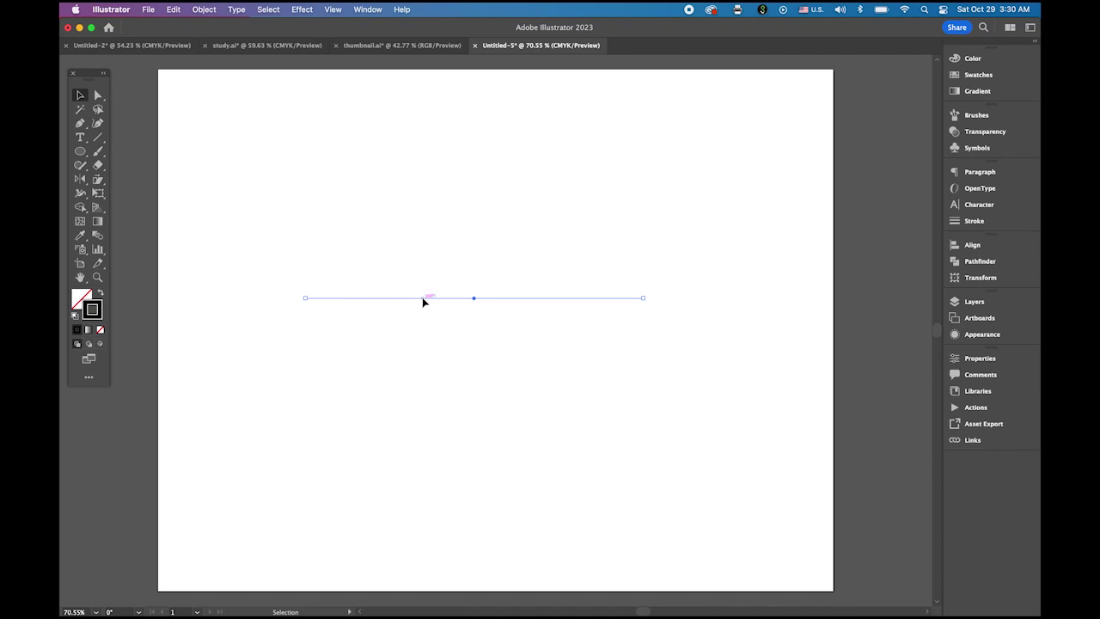
{"action": "left_click_drag", "start_coordinate": [422, 298], "coordinate": [425, 317]}
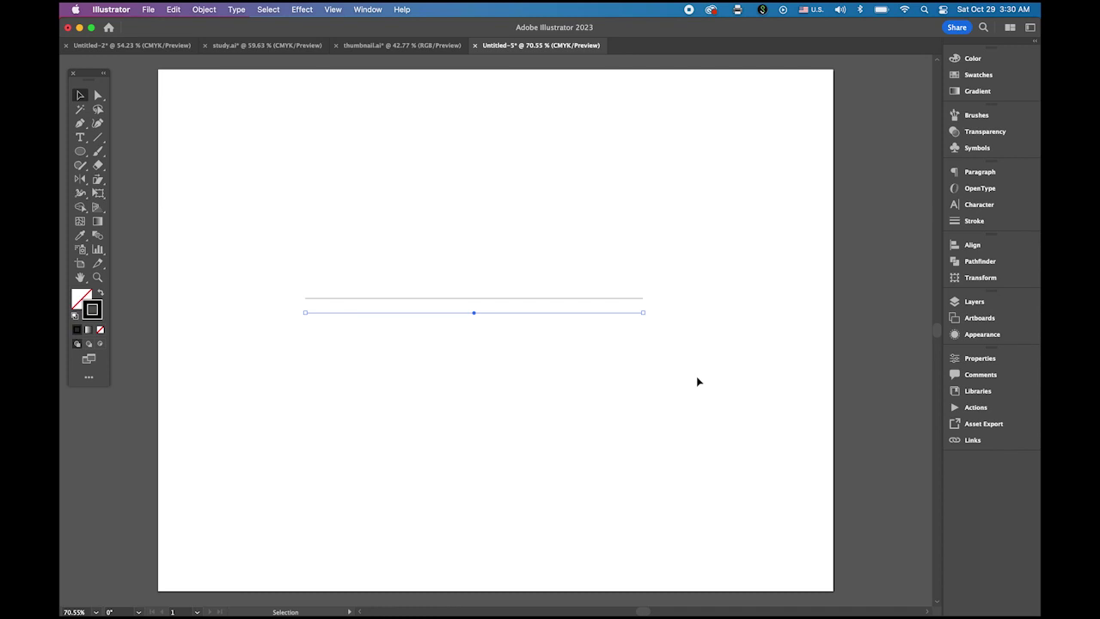
Repeat the line copy six more times to build a stack of eight evenly spaced horizontal lines.
{"action": "key", "text": "a"}
{"action": "key", "text": "super+d"}
{"action": "key", "text": "super+d"}
{"action": "key", "text": "super+d"}
{"action": "key", "text": "super+d"}
{"action": "key", "text": "super+d"}
{"action": "key", "text": "super+d"}
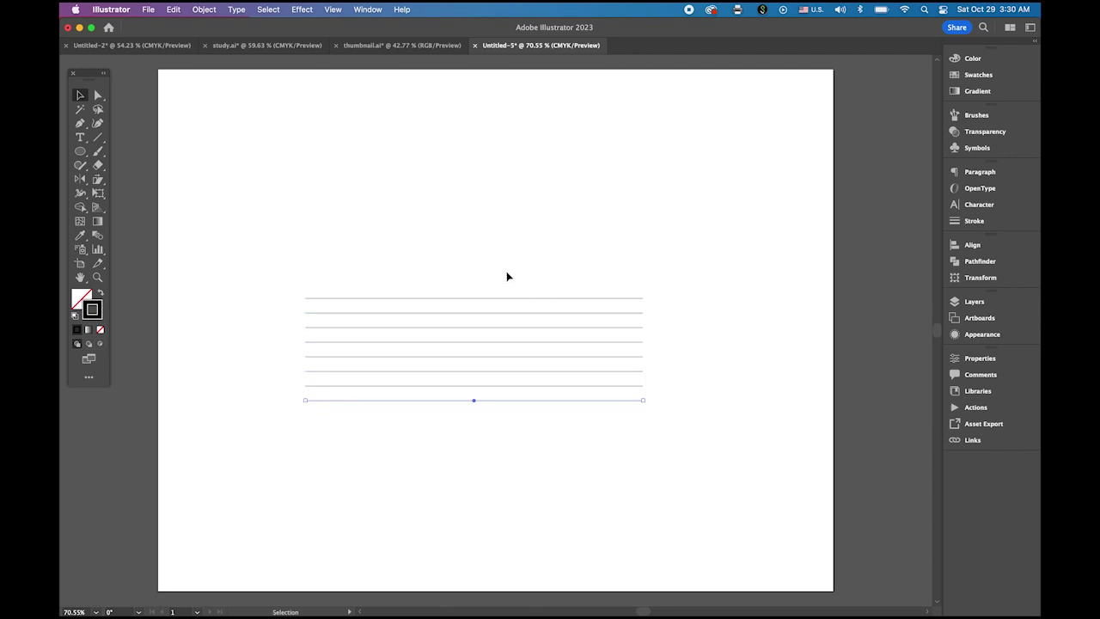
Group the eight horizontal lines and create a copy of the group rotated by 60°.
{"action": "left_click_drag", "start_coordinate": [506, 275], "coordinate": [671, 413]}
{"action": "left_click", "coordinate": [204, 9]}
{"action": "left_click", "coordinate": [243, 85]}
{"action": "left_click", "coordinate": [81, 179]}
{"action": "key", "text": "r"}
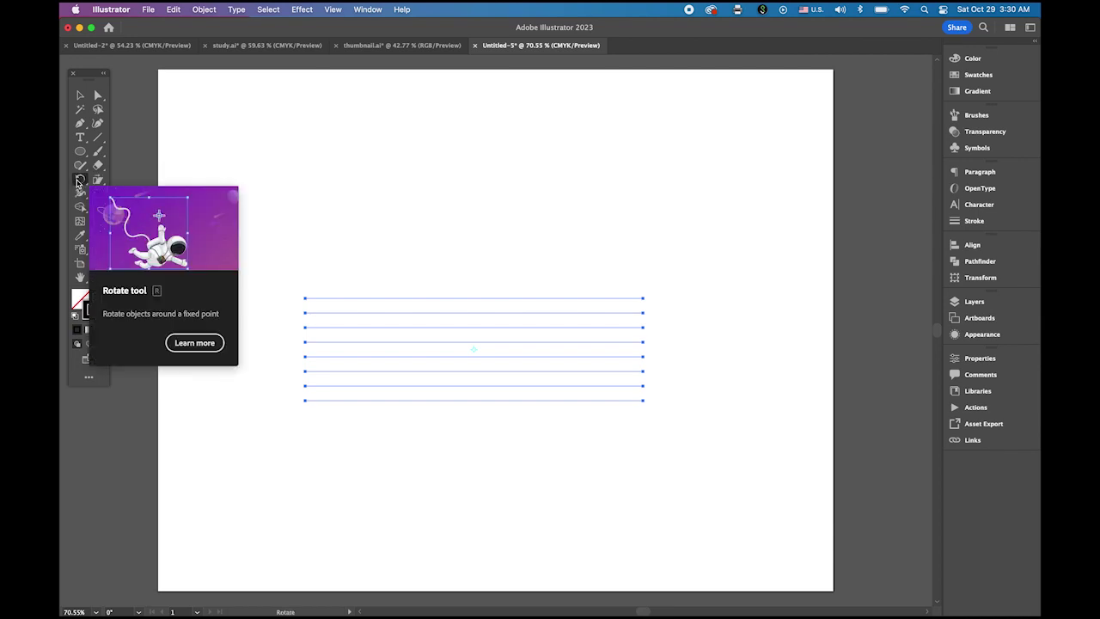
{"action": "double_click", "coordinate": [79, 183]}
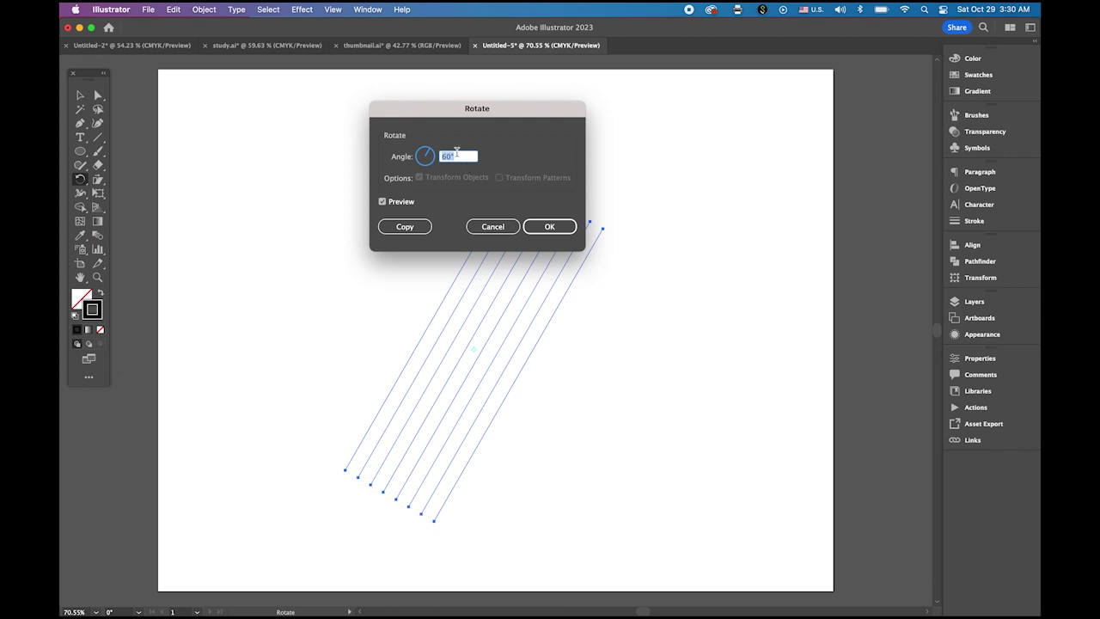
{"action": "left_click", "coordinate": [395, 227]}
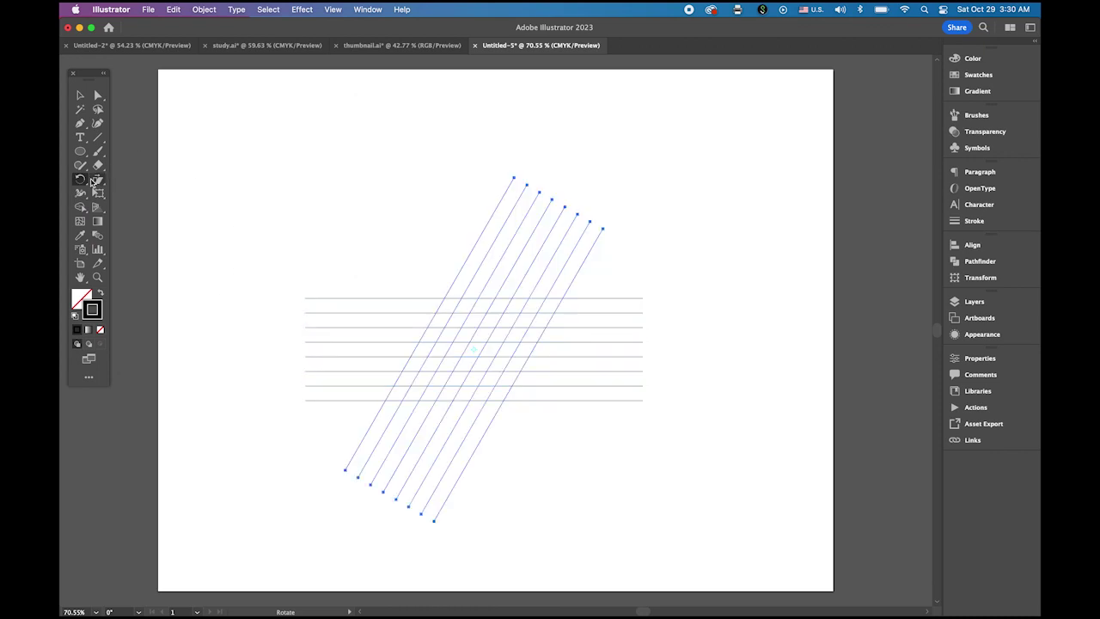
Create a reflected copy of the rotated line group across the vertical axis.
{"action": "left_click_drag", "start_coordinate": [78, 180], "coordinate": [131, 193]}
{"action": "double_click", "coordinate": [80, 180]}
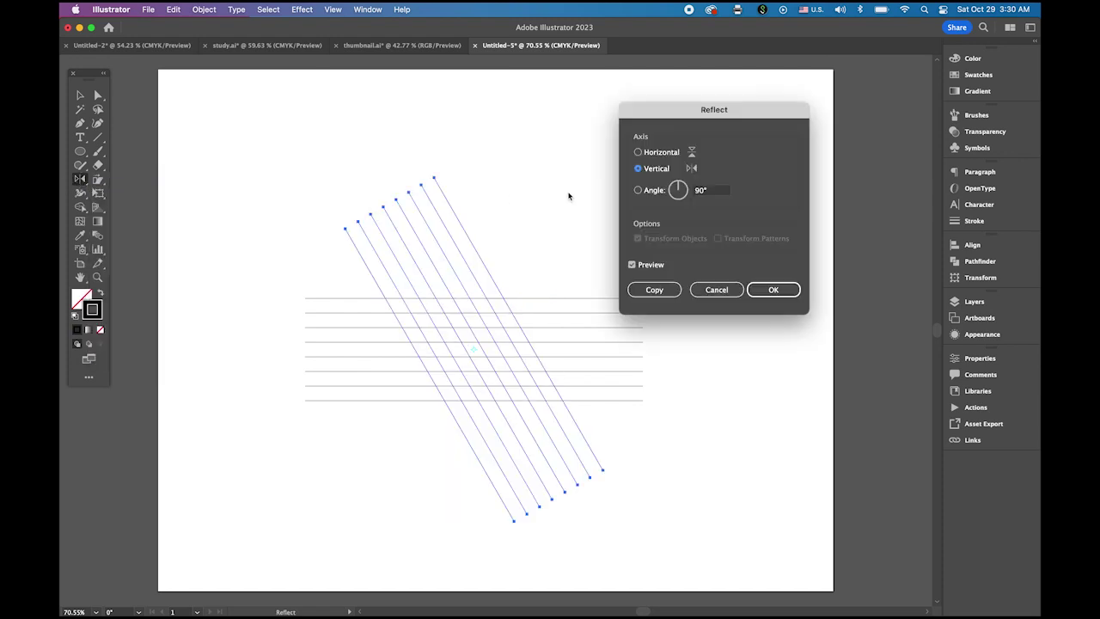
{"action": "left_click", "coordinate": [654, 290]}
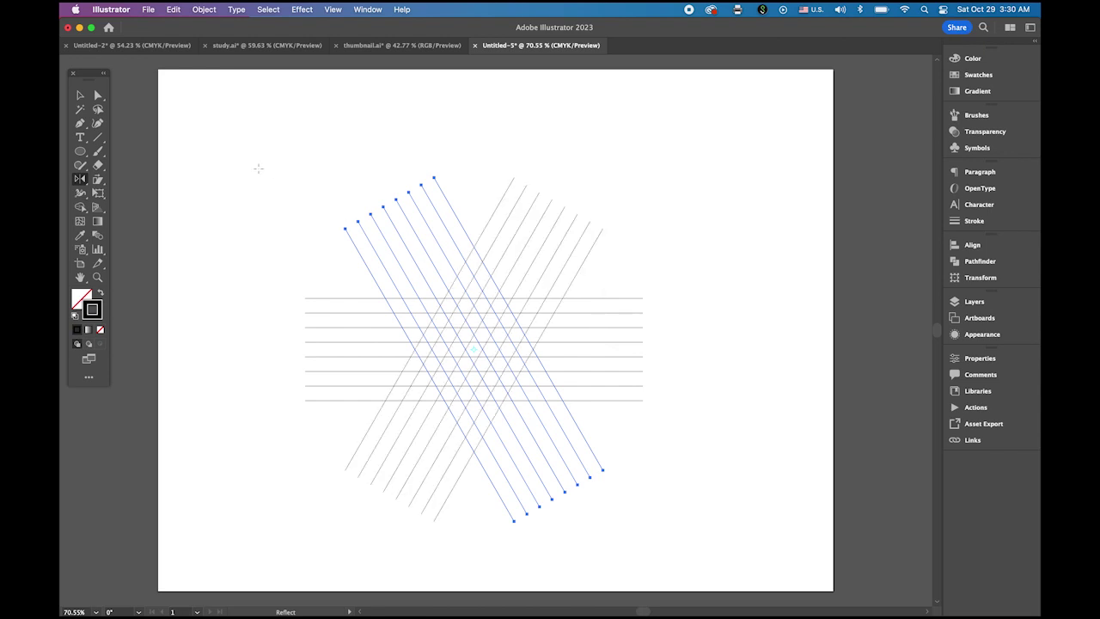
Move the horizontal line group straight up until its lowest line runs through the outer side crossings of the two diagonal groups.
{"action": "left_click", "coordinate": [78, 96]}
{"action": "key", "text": "super+space"}
{"action": "left_click_drag", "start_coordinate": [412, 307], "coordinate": [484, 297]}
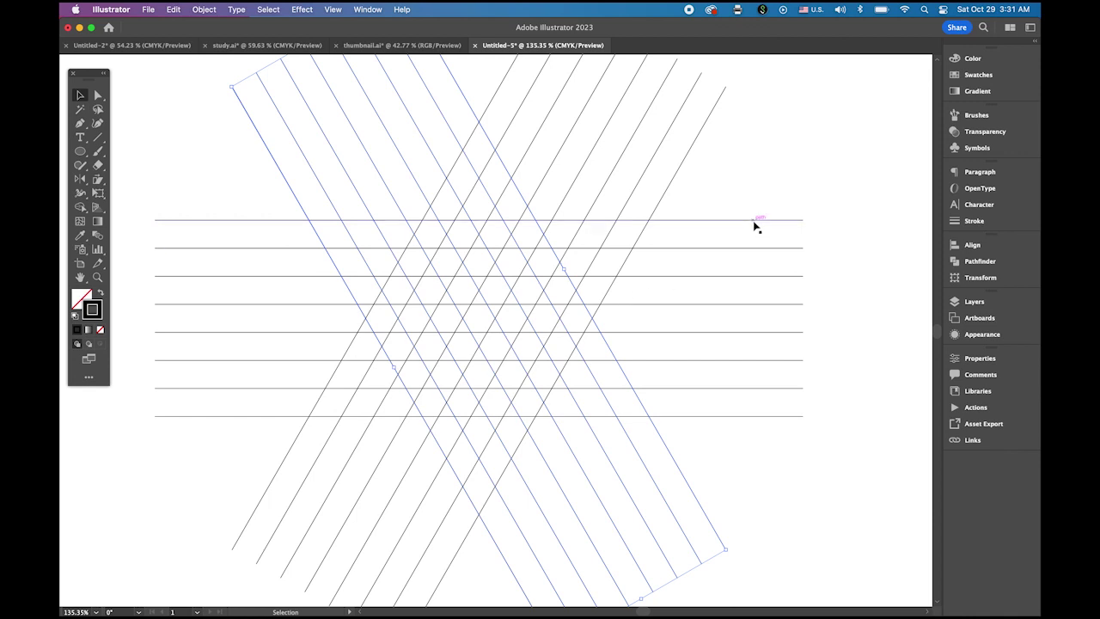
{"action": "left_click", "coordinate": [756, 225]}
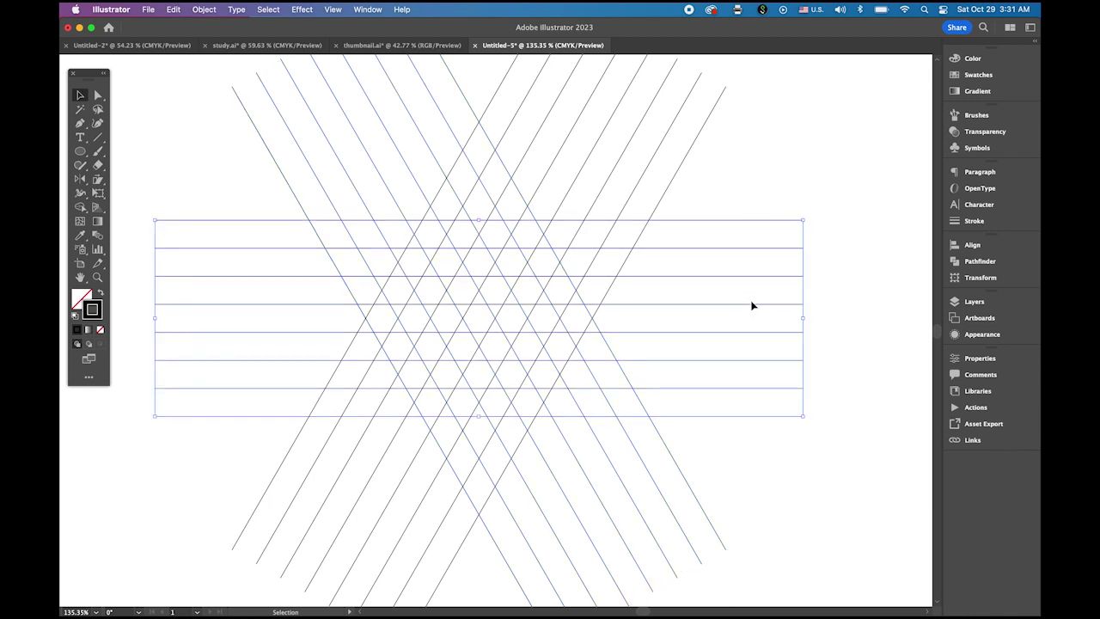
{"action": "left_click_drag", "start_coordinate": [753, 306], "coordinate": [741, 211]}
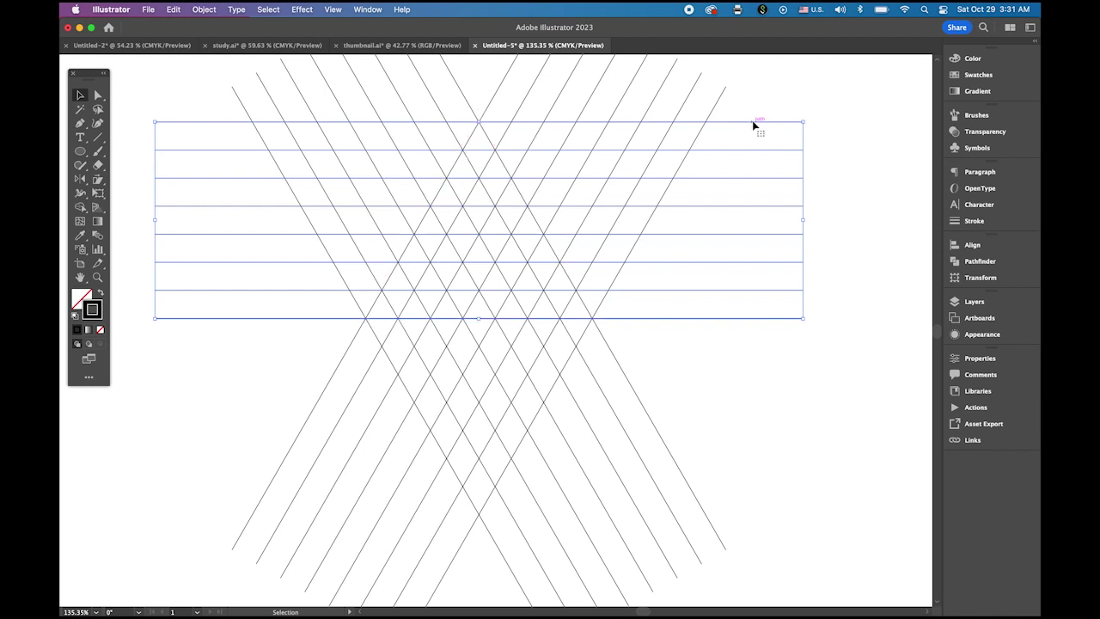
{"action": "left_click_drag", "start_coordinate": [754, 126], "coordinate": [749, 322]}
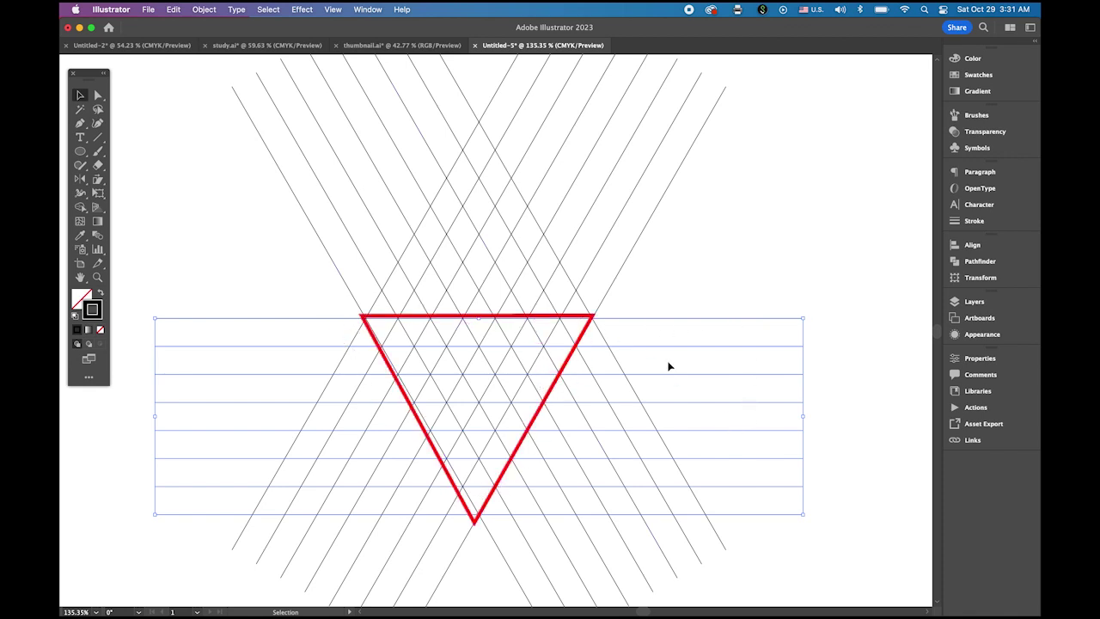
{"action": "key", "text": "super+z"}
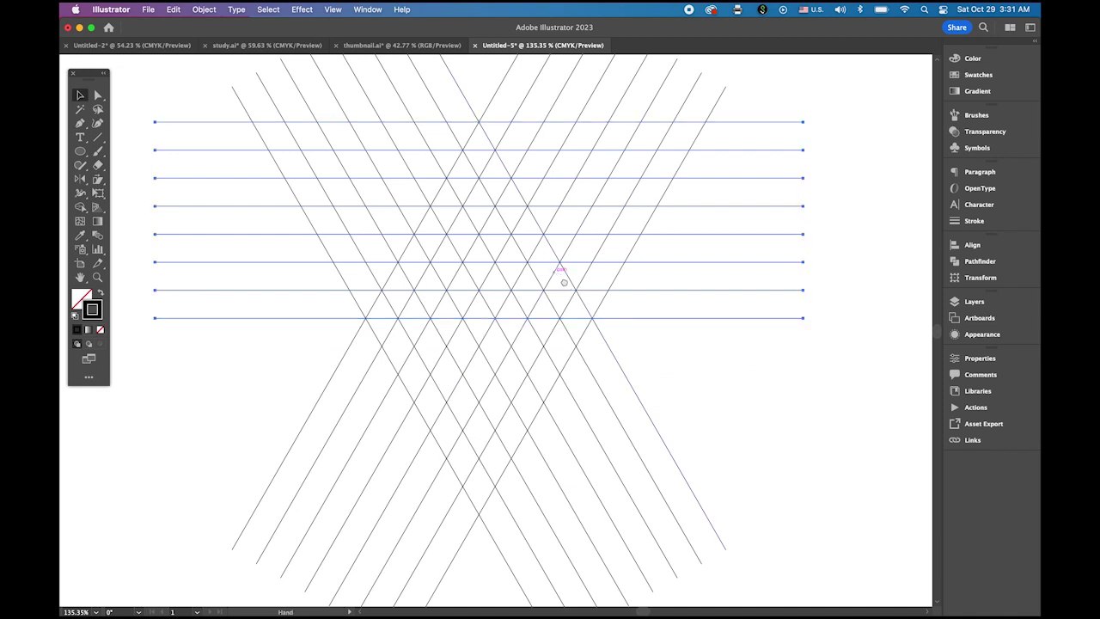
Select all lines, merge the cells along the triangle's left leg into one shape with Shape Builder, and fill it black.
{"action": "left_click_drag", "start_coordinate": [564, 282], "coordinate": [595, 371]}
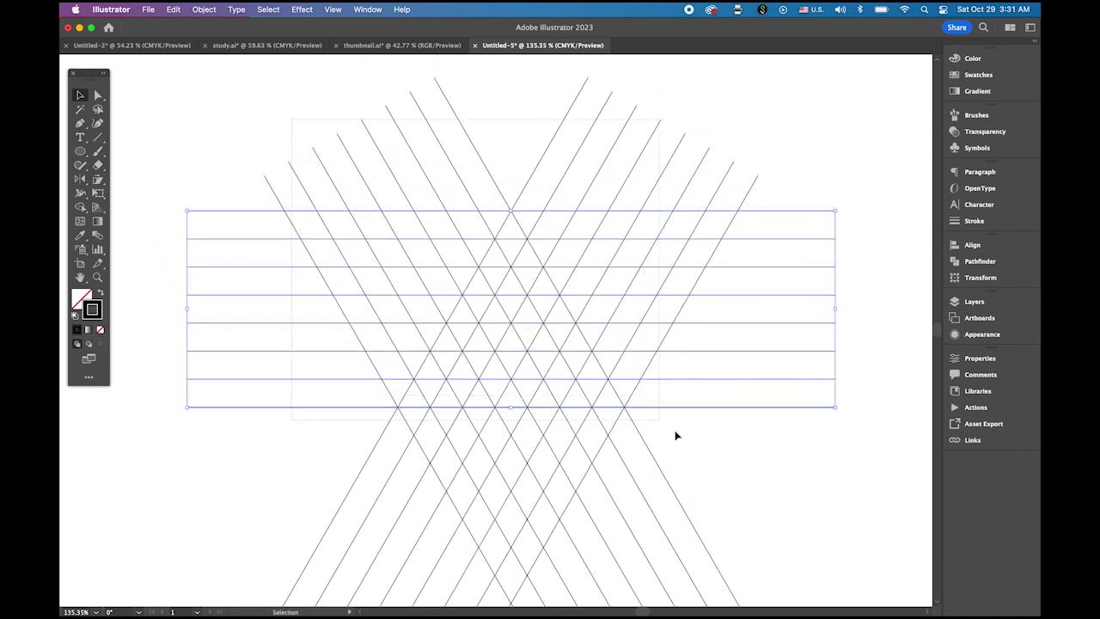
{"action": "key", "text": "super+a"}
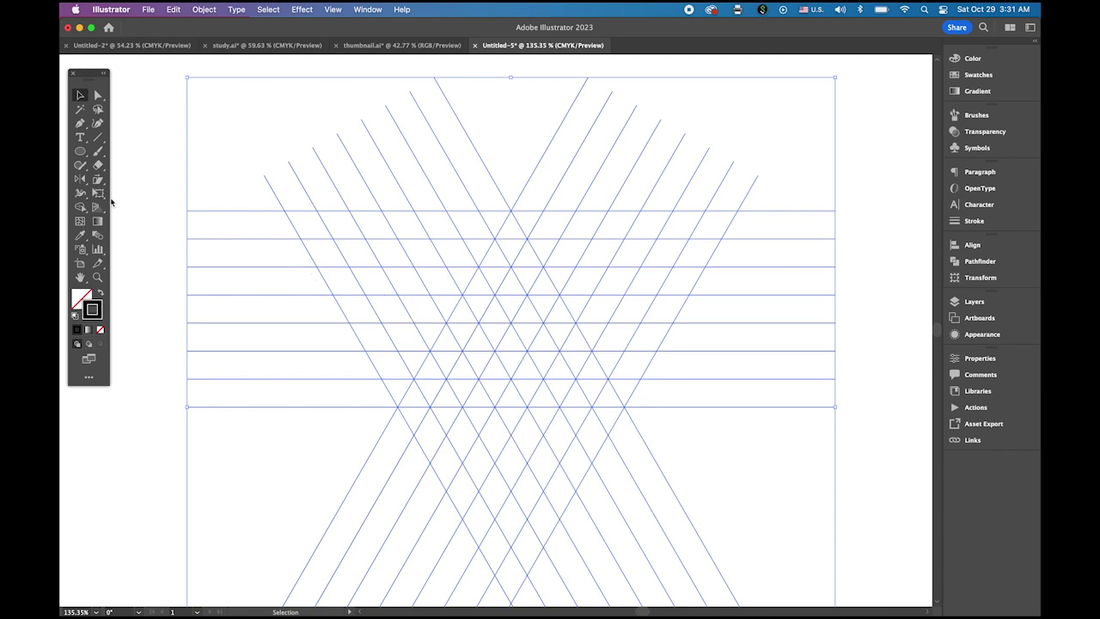
{"action": "left_click", "coordinate": [80, 207]}
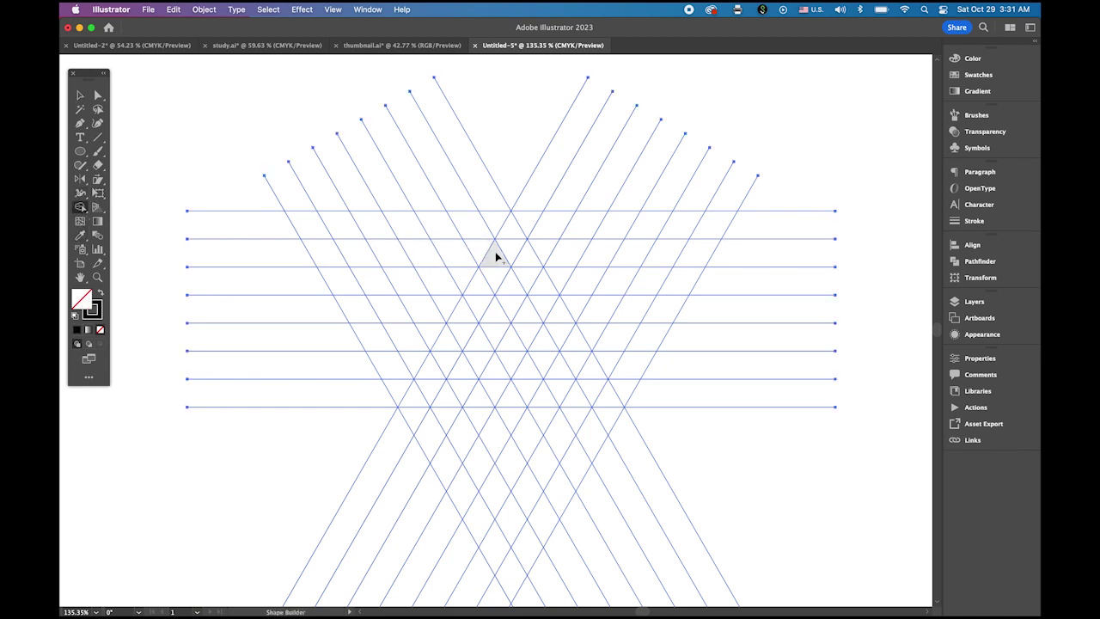
{"action": "mouse_move", "coordinate": [511, 233]}
{"action": "left_mouse_down"}
{"action": "mouse_move", "coordinate": [445, 363]}
{"action": "mouse_move", "coordinate": [414, 397]}
{"action": "left_mouse_up"}
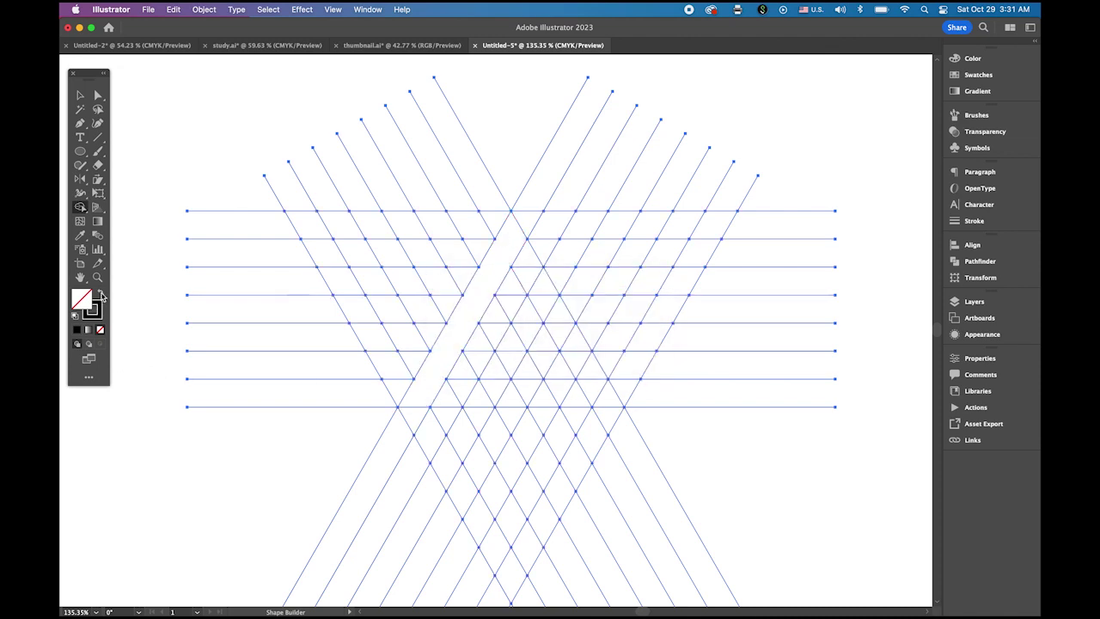
{"action": "left_click", "coordinate": [101, 295]}
{"action": "left_click", "coordinate": [422, 382]}
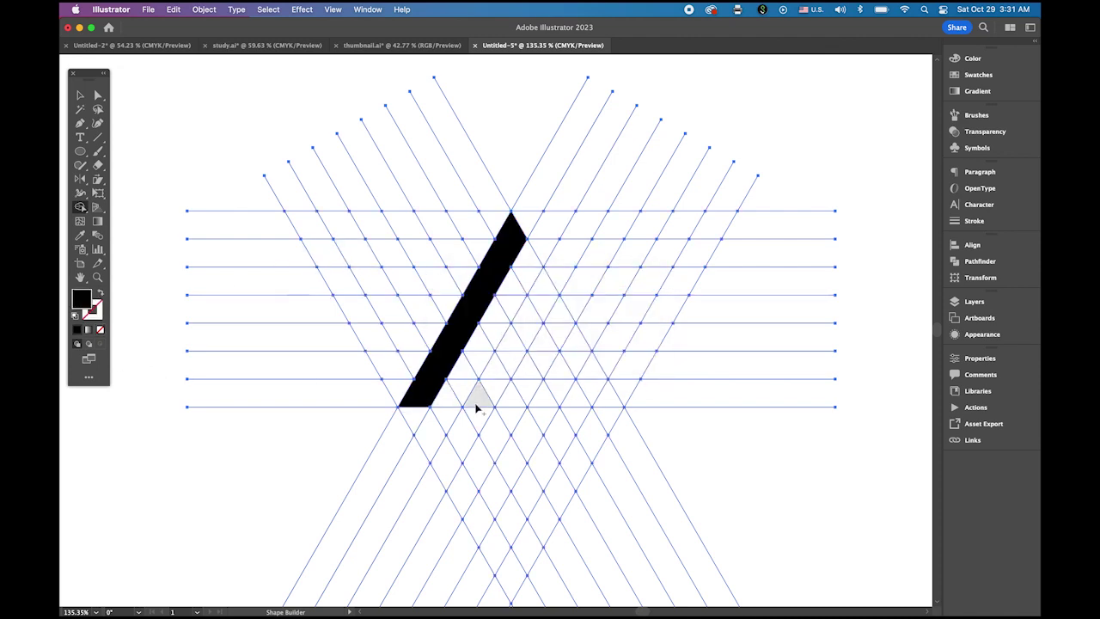
Merge the cells of the right leg, base and inner hook into the black triangular A, leaving a slanted gap in the base.
{"action": "mouse_move", "coordinate": [520, 256]}
{"action": "left_mouse_down"}
{"action": "mouse_move", "coordinate": [603, 398]}
{"action": "mouse_move", "coordinate": [537, 397]}
{"action": "mouse_move", "coordinate": [510, 348]}
{"action": "left_mouse_up"}
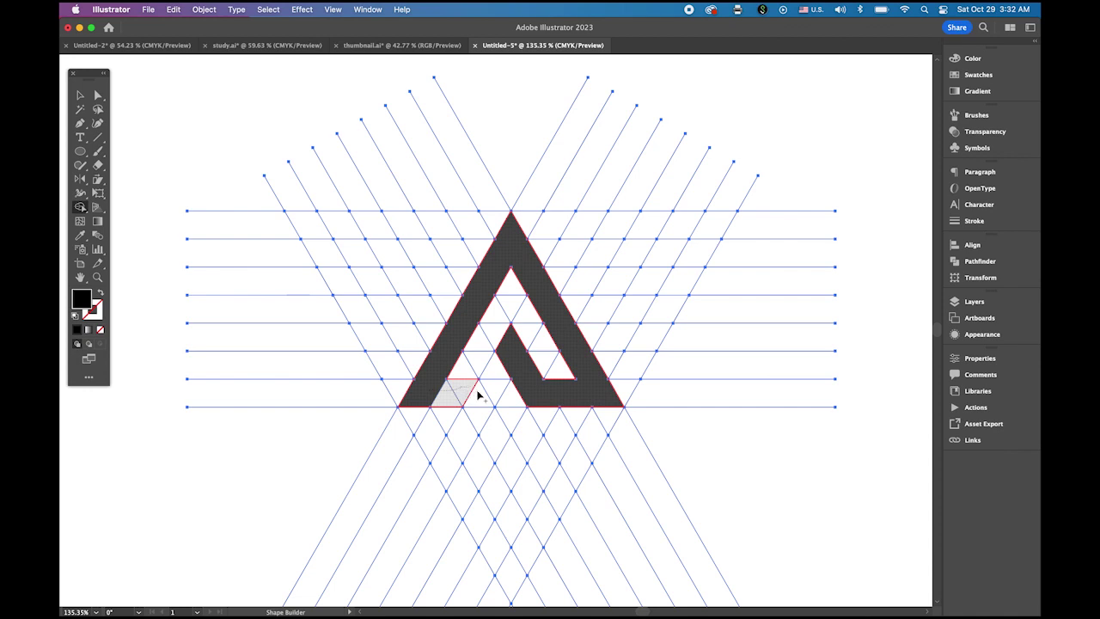
{"action": "left_click", "coordinate": [476, 393]}
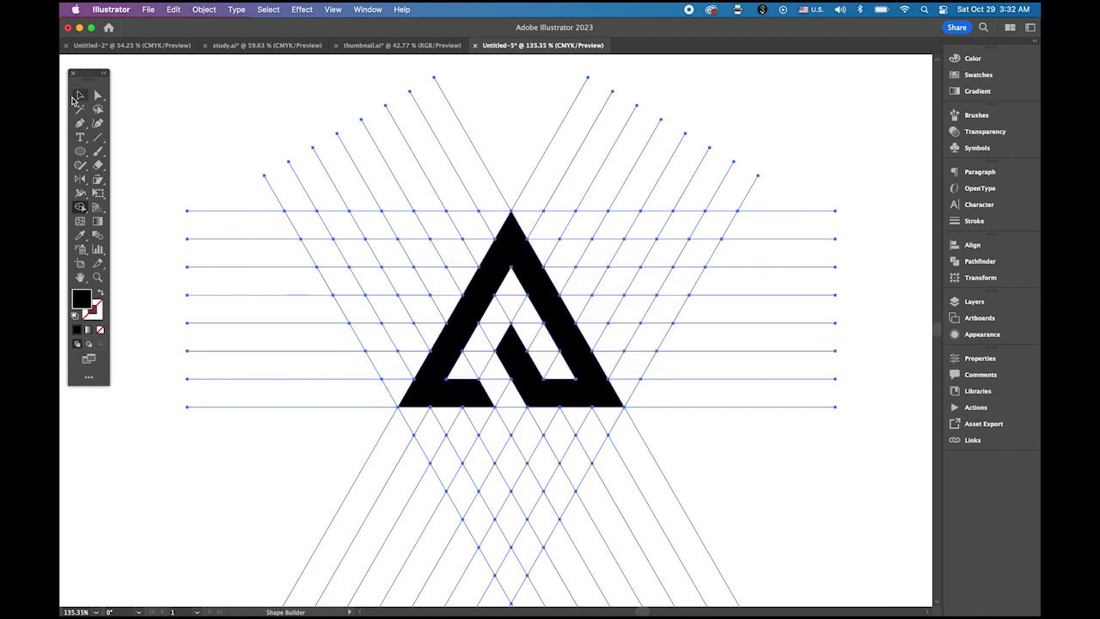
{"action": "left_click", "coordinate": [79, 96]}
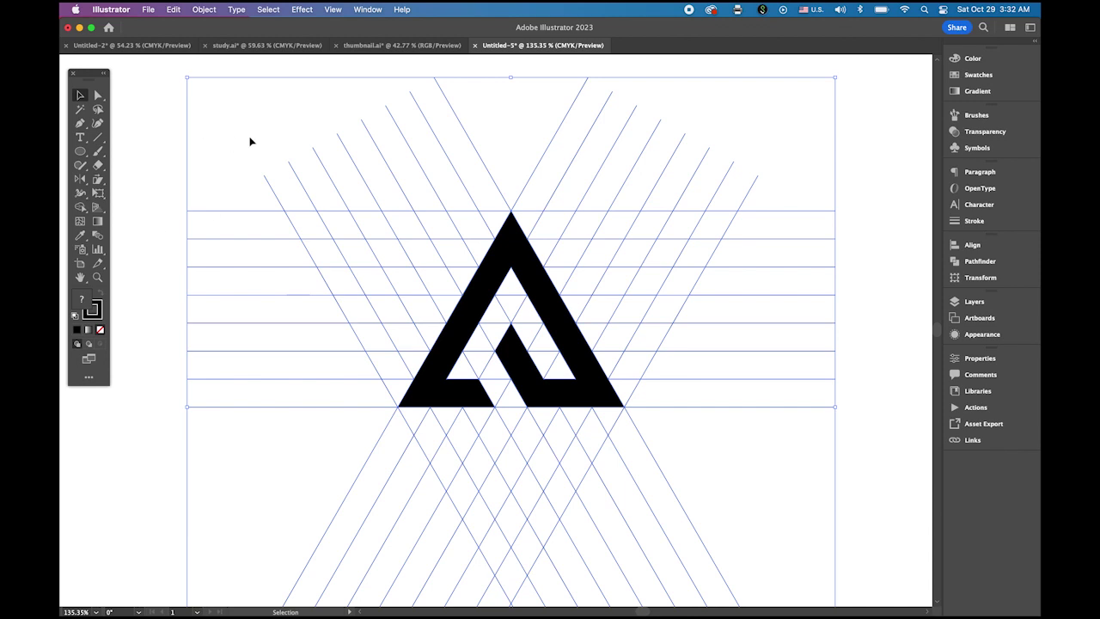
Ungroup the artwork and move the black A mark out of the line grid to the artboard's upper-right area.
{"action": "left_click", "coordinate": [205, 10]}
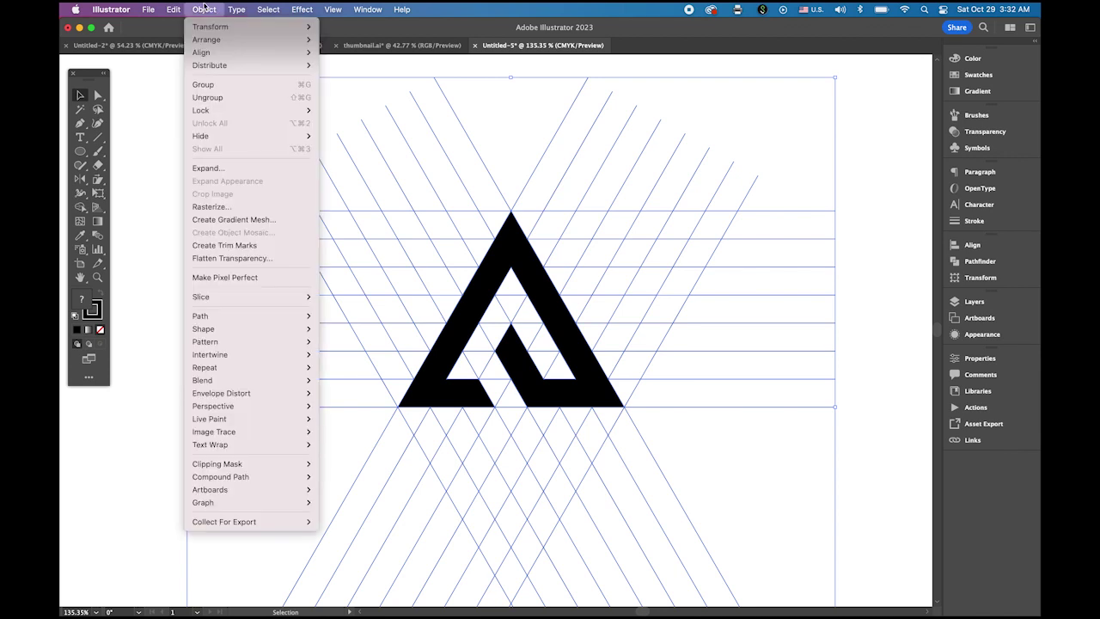
{"action": "left_click", "coordinate": [211, 97]}
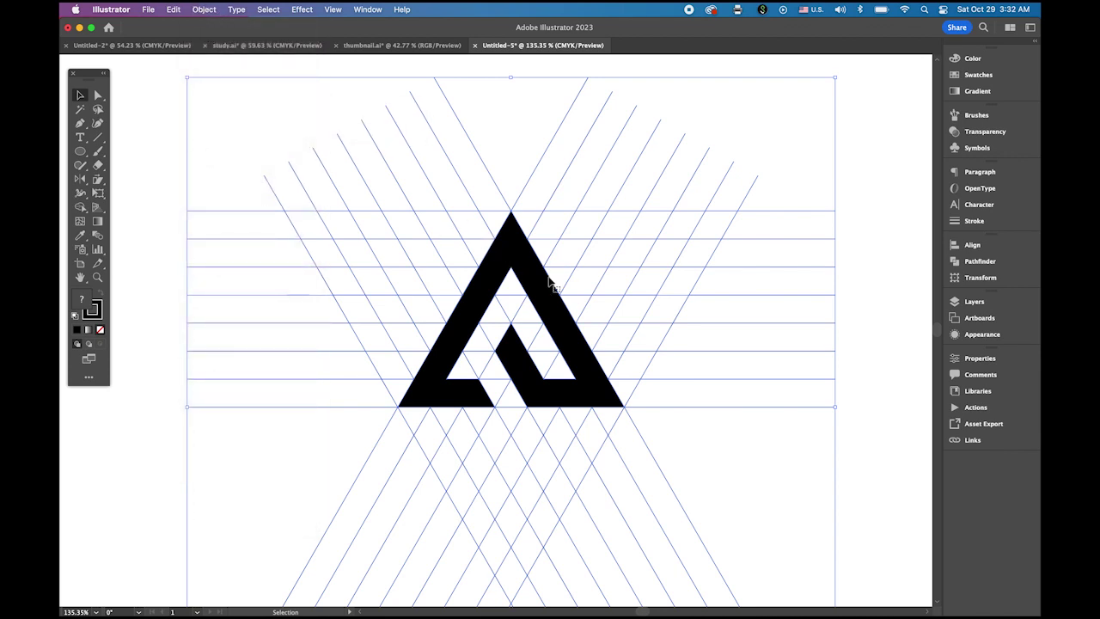
{"action": "key", "text": "super+0"}
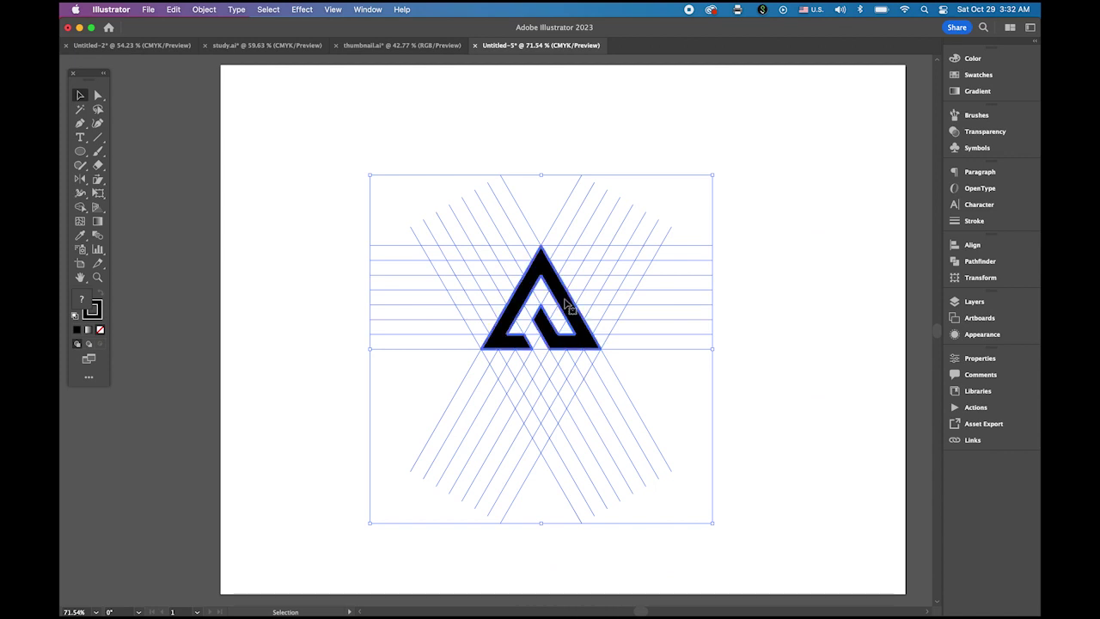
{"action": "key", "text": "super+shift+a"}
{"action": "left_click_drag", "start_coordinate": [563, 308], "coordinate": [782, 212]}
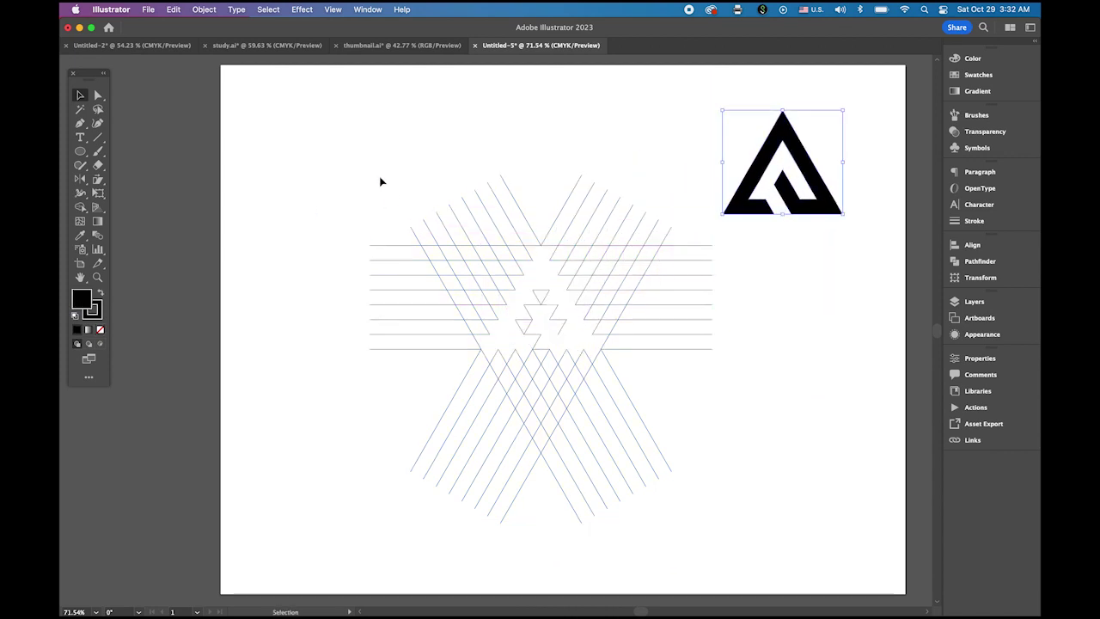
Delete the leftover grid lines and move the A mark to the upper middle of the artboard.
{"action": "left_click_drag", "start_coordinate": [369, 149], "coordinate": [685, 452]}
{"action": "key", "text": "Delete"}
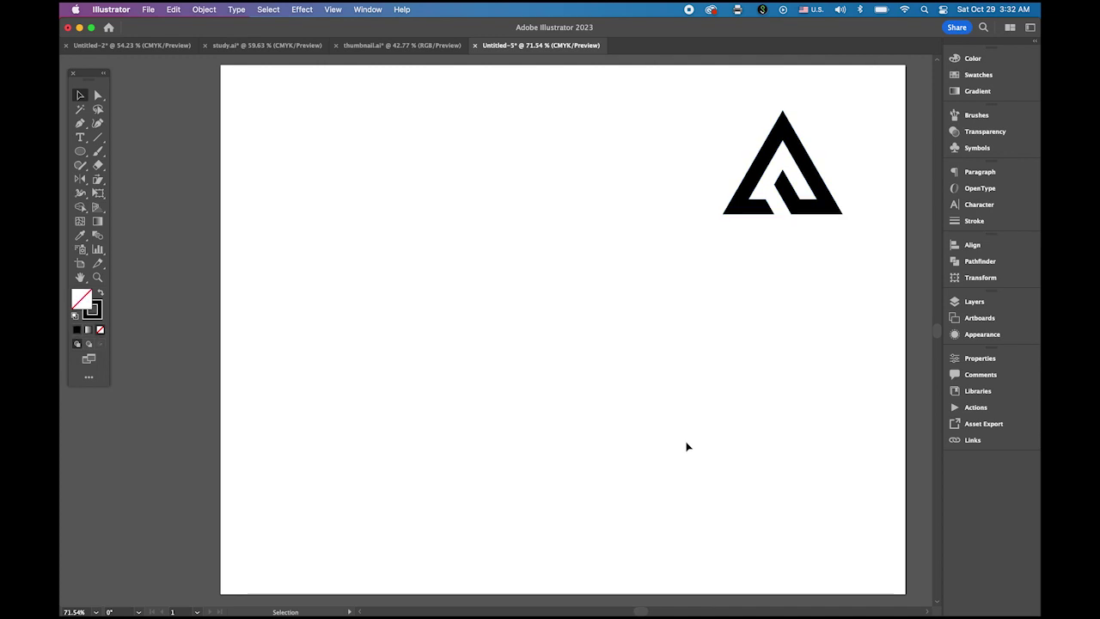
{"action": "left_click_drag", "start_coordinate": [829, 211], "coordinate": [604, 233]}
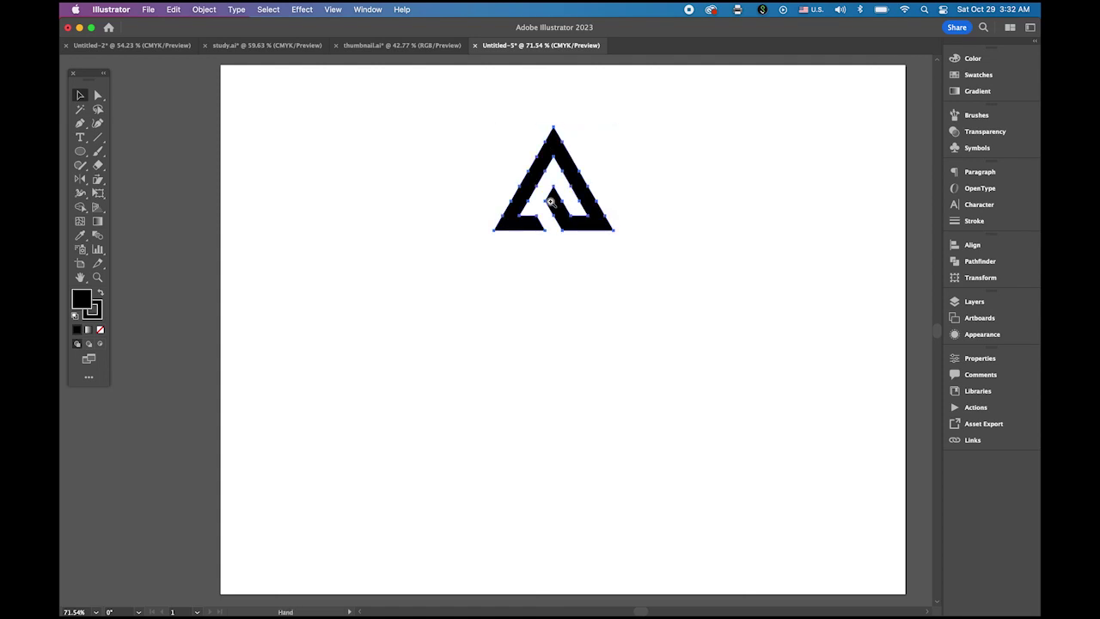
{"action": "left_click_drag", "start_coordinate": [550, 202], "coordinate": [526, 252]}
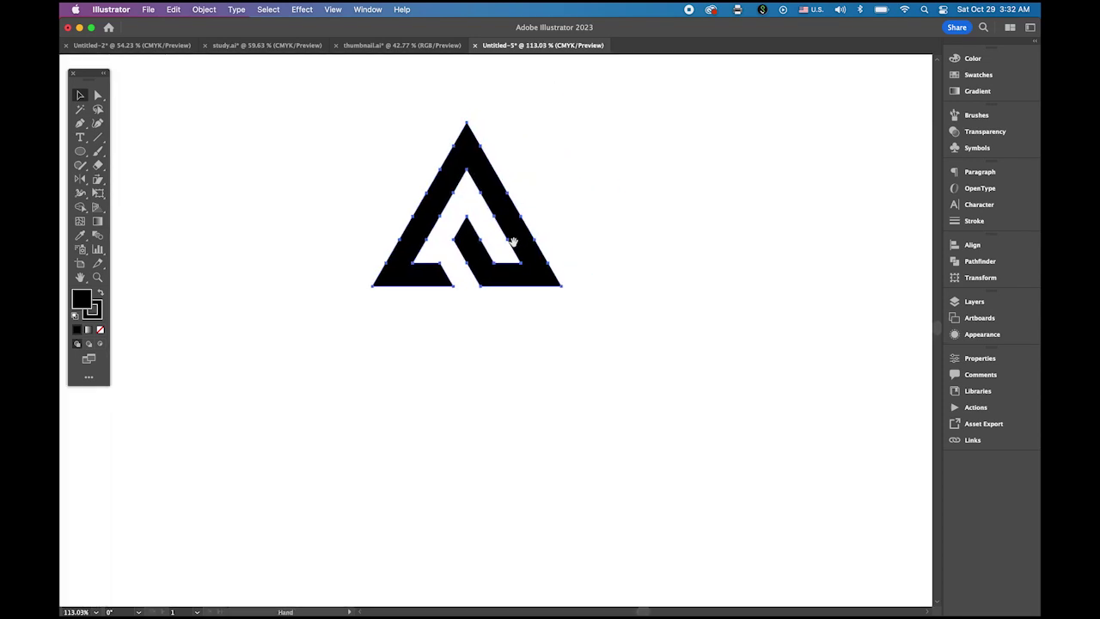
{"action": "key", "text": "super+space"}
{"action": "left_click_drag", "start_coordinate": [465, 229], "coordinate": [540, 246]}
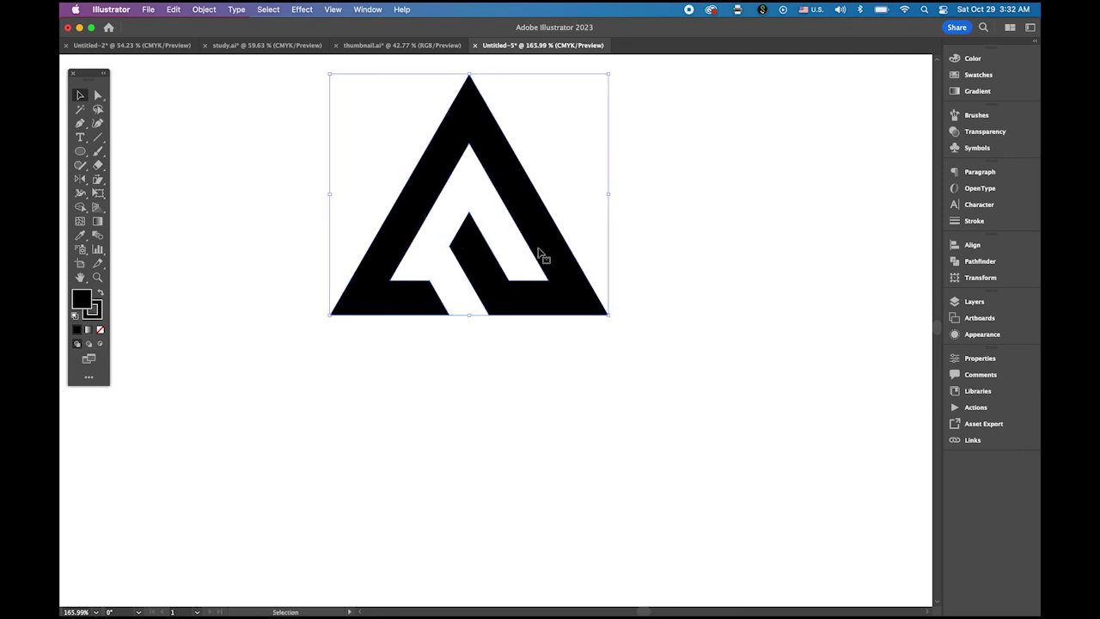
Delete the redundant anchor points along the A mark's two outer sloping edges with the Pen tool.
{"action": "left_click", "coordinate": [96, 95]}
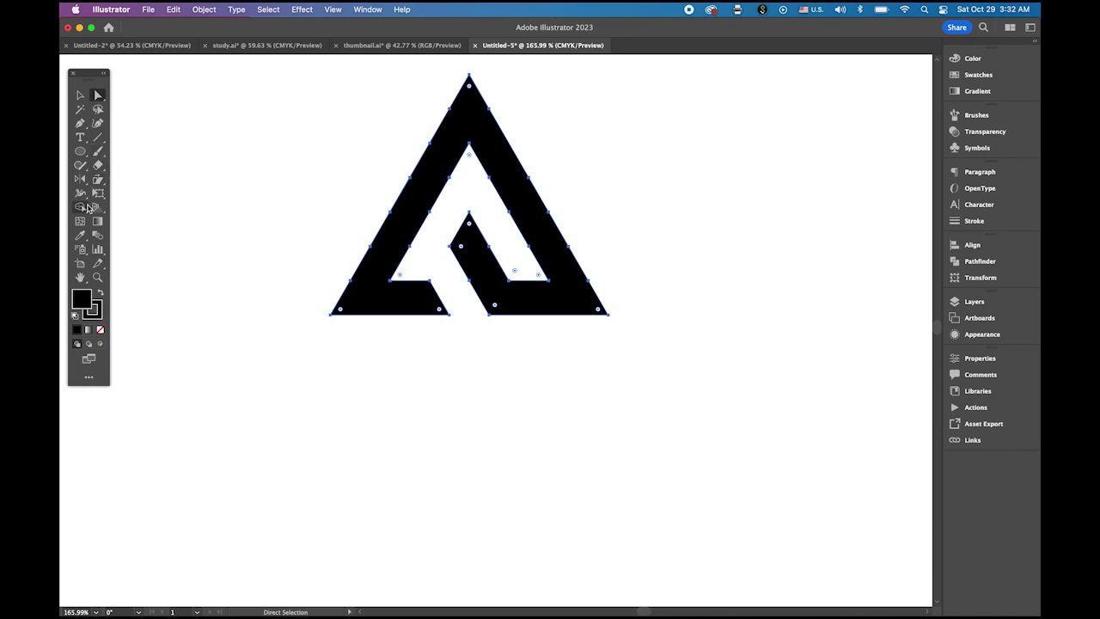
{"action": "left_click", "coordinate": [80, 123]}
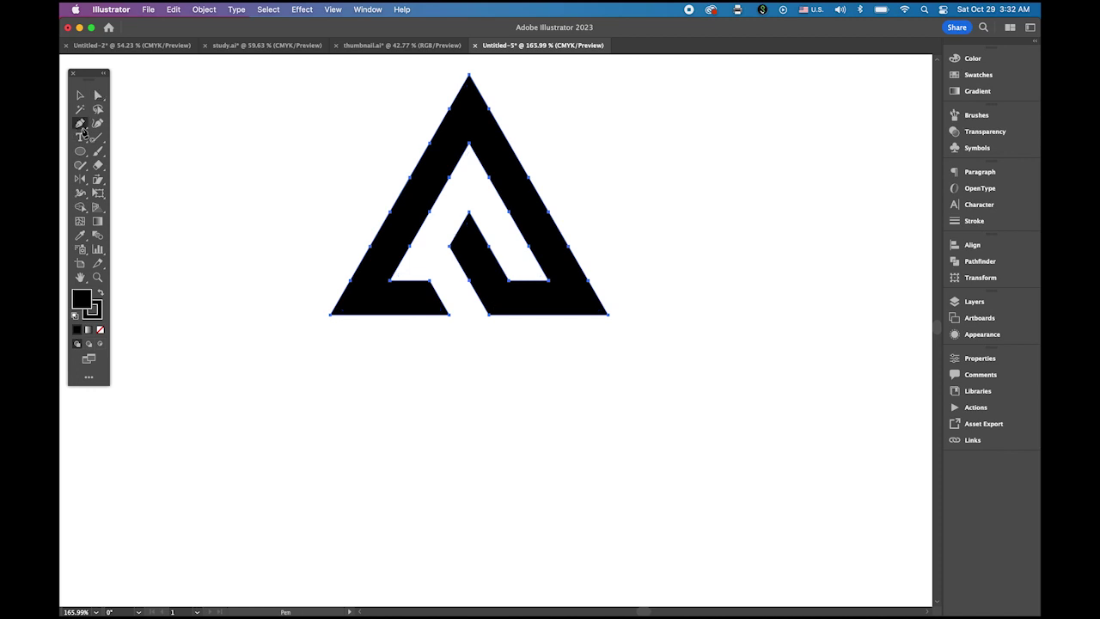
{"action": "left_click", "coordinate": [141, 152]}
{"action": "left_click", "coordinate": [391, 213]}
{"action": "left_click", "coordinate": [410, 177]}
{"action": "left_click", "coordinate": [430, 144]}
{"action": "left_click", "coordinate": [449, 109]}
{"action": "left_click", "coordinate": [489, 110]}
{"action": "left_click", "coordinate": [529, 178]}
{"action": "left_click", "coordinate": [548, 212]}
{"action": "left_click", "coordinate": [569, 247]}
{"action": "left_click", "coordinate": [588, 281]}
Delete the redundant anchor points along the A mark's inner triangle and hook edges, and deselect the mark.
{"action": "left_click", "coordinate": [528, 247]}
{"action": "left_click", "coordinate": [509, 213]}
{"action": "left_click", "coordinate": [429, 211]}
{"action": "left_click", "coordinate": [409, 246]}
{"action": "left_click", "coordinate": [468, 281]}
{"action": "left_click", "coordinate": [488, 246]}
{"action": "left_click", "coordinate": [80, 95]}
{"action": "left_click", "coordinate": [242, 150]}
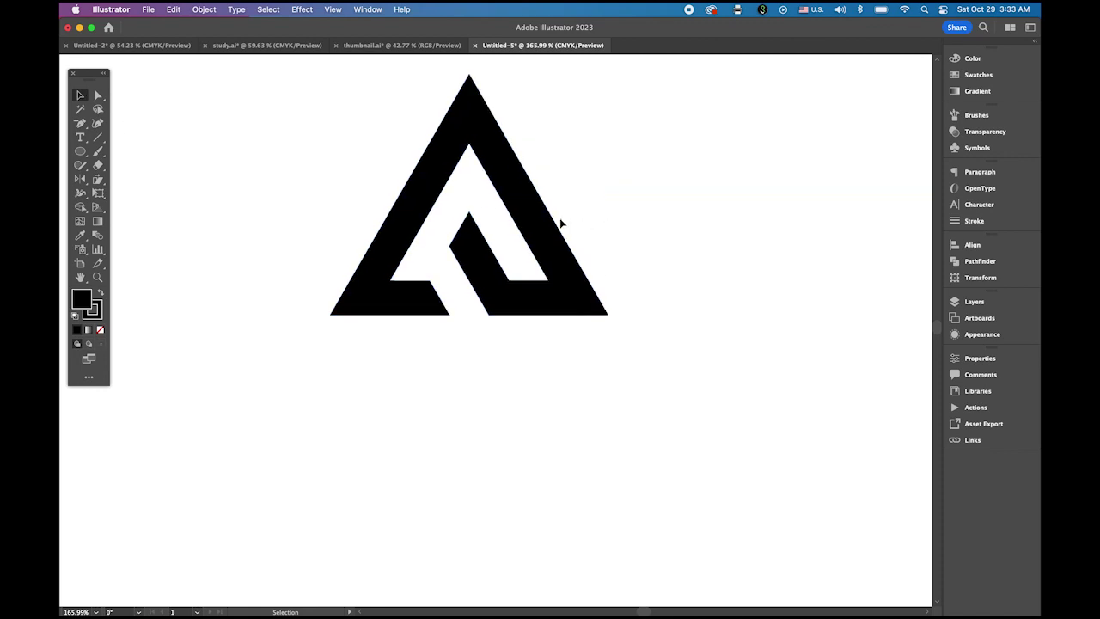
Place a copy of the black A mark below and to the left of the original on the artboard.
{"action": "left_click", "coordinate": [540, 227]}
{"action": "key", "text": "super+space"}
{"action": "left_click_drag", "start_coordinate": [621, 300], "coordinate": [589, 283]}
{"action": "left_click", "coordinate": [679, 284]}
{"action": "key", "text": "super+space"}
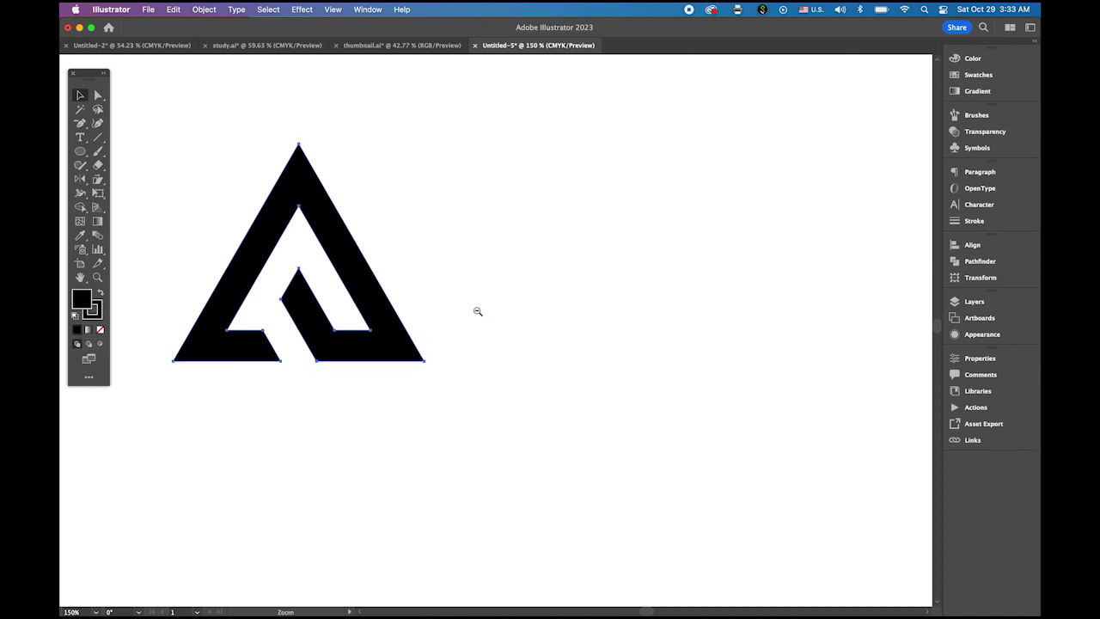
{"action": "left_click_drag", "start_coordinate": [479, 312], "coordinate": [389, 262]}
{"action": "key", "text": "space"}
{"action": "left_click_drag", "start_coordinate": [454, 292], "coordinate": [613, 236]}
{"action": "key", "text": "super+space"}
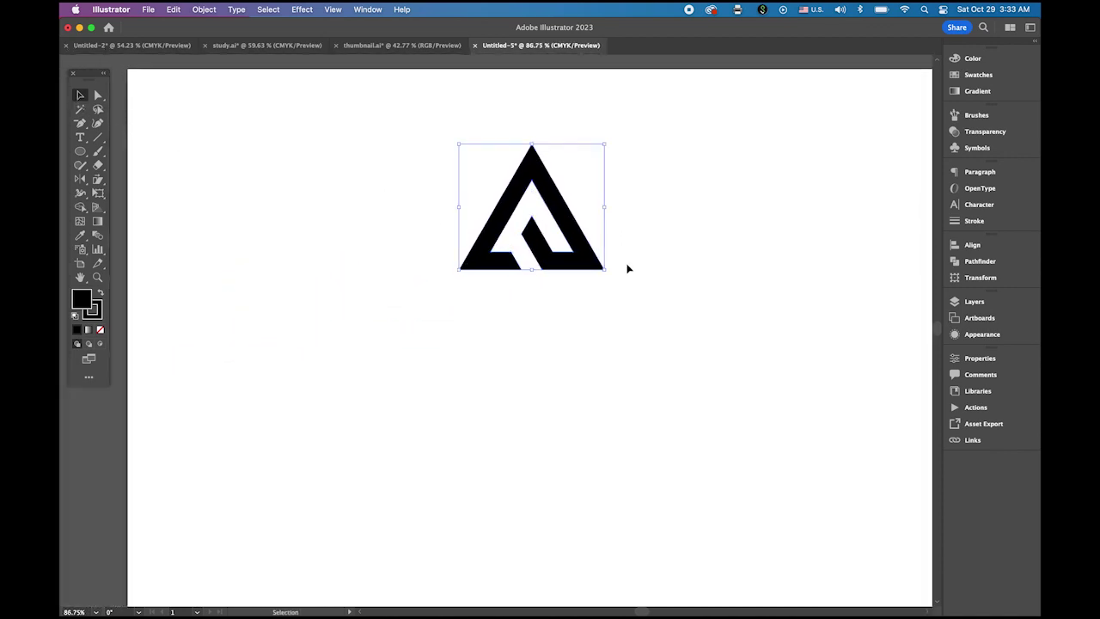
{"action": "left_click_drag", "start_coordinate": [591, 264], "coordinate": [379, 462]}
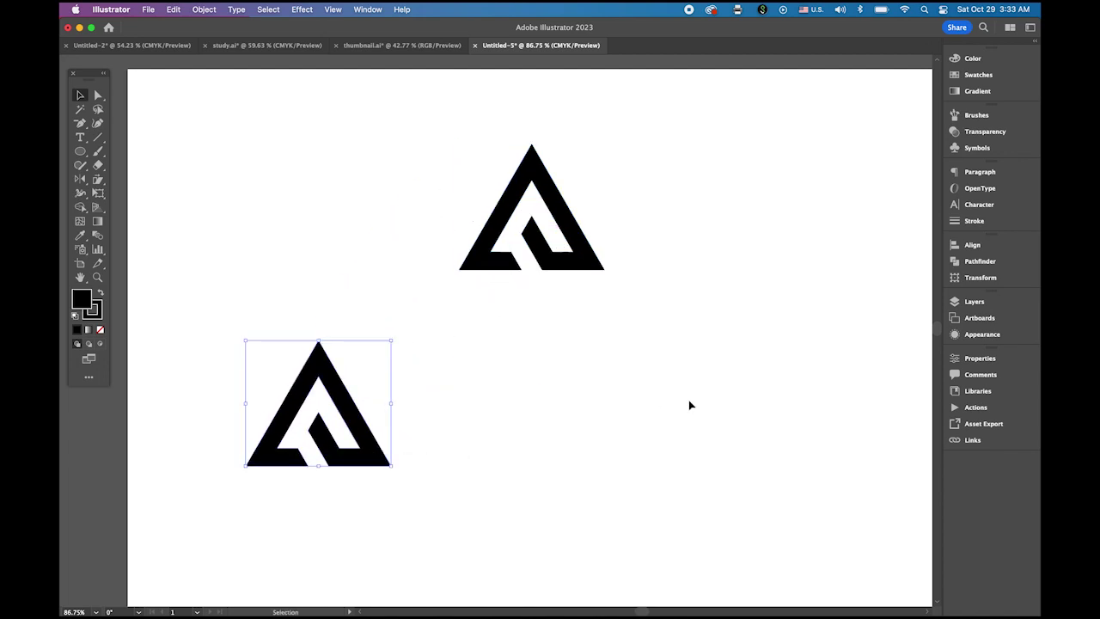
Remove the stroke from the lower-left A copy and fill it with a light gray swatch.
{"action": "left_click", "coordinate": [99, 313]}
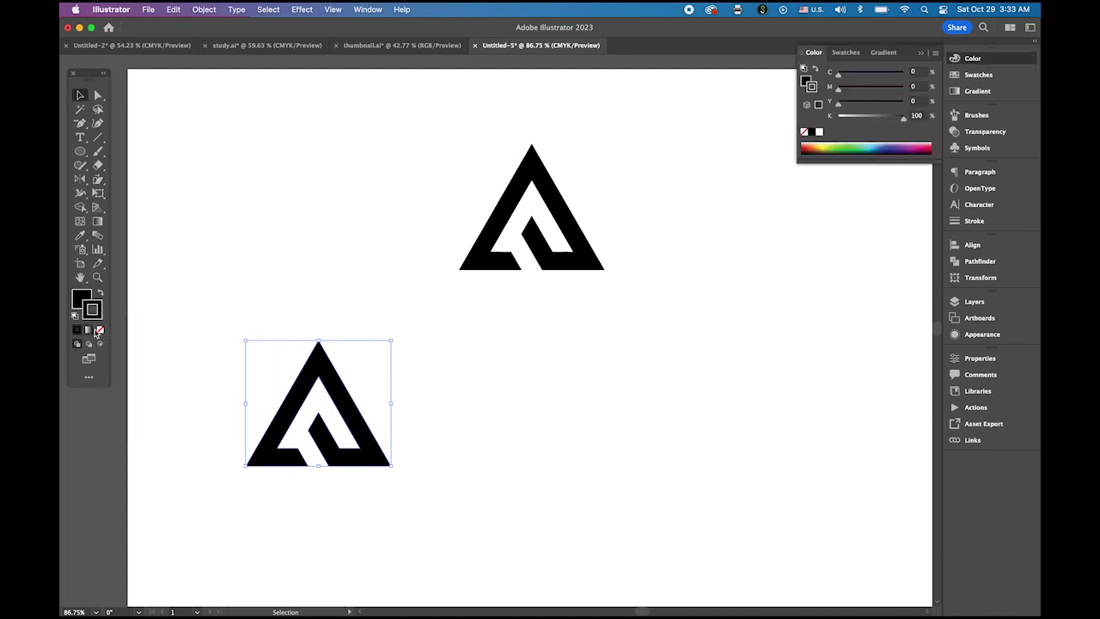
{"action": "left_click", "coordinate": [100, 329]}
{"action": "left_click", "coordinate": [275, 301]}
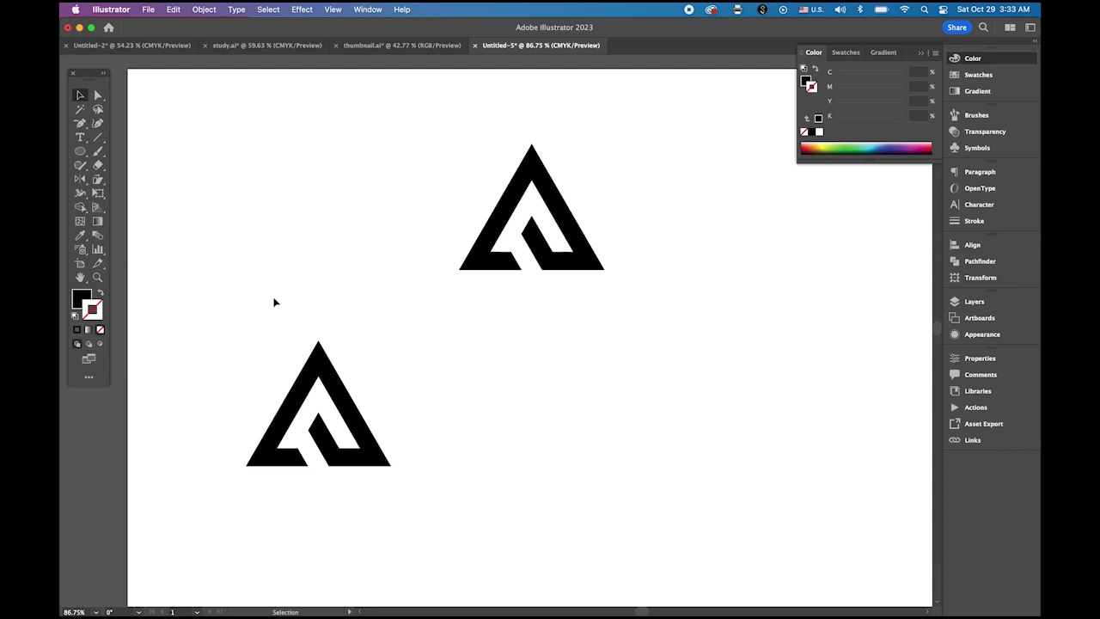
{"action": "left_click", "coordinate": [332, 387]}
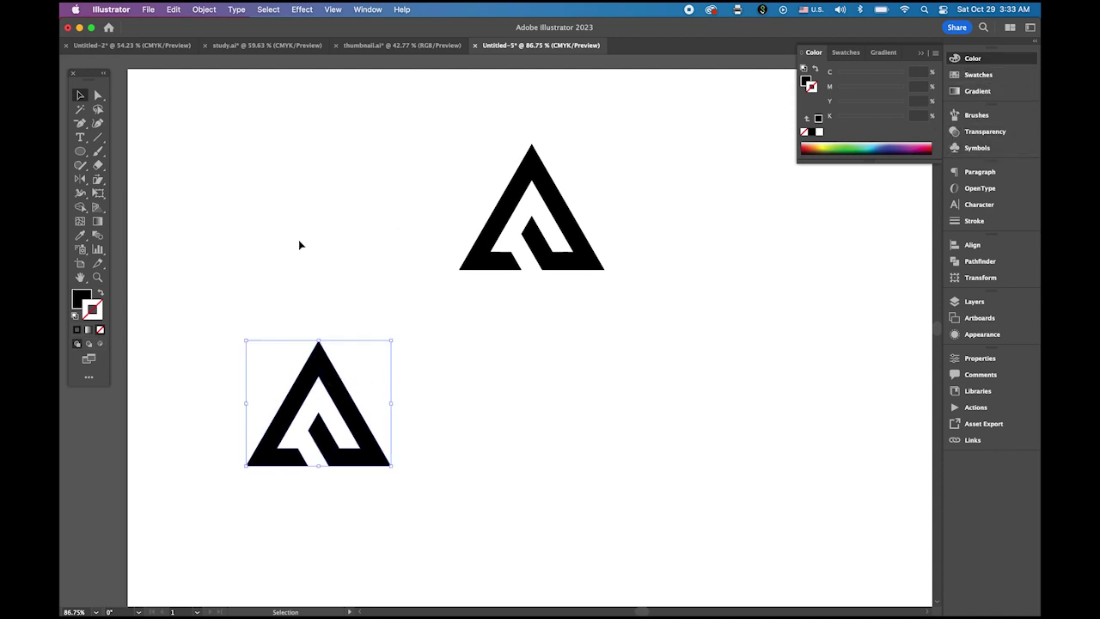
{"action": "left_click", "coordinate": [87, 294]}
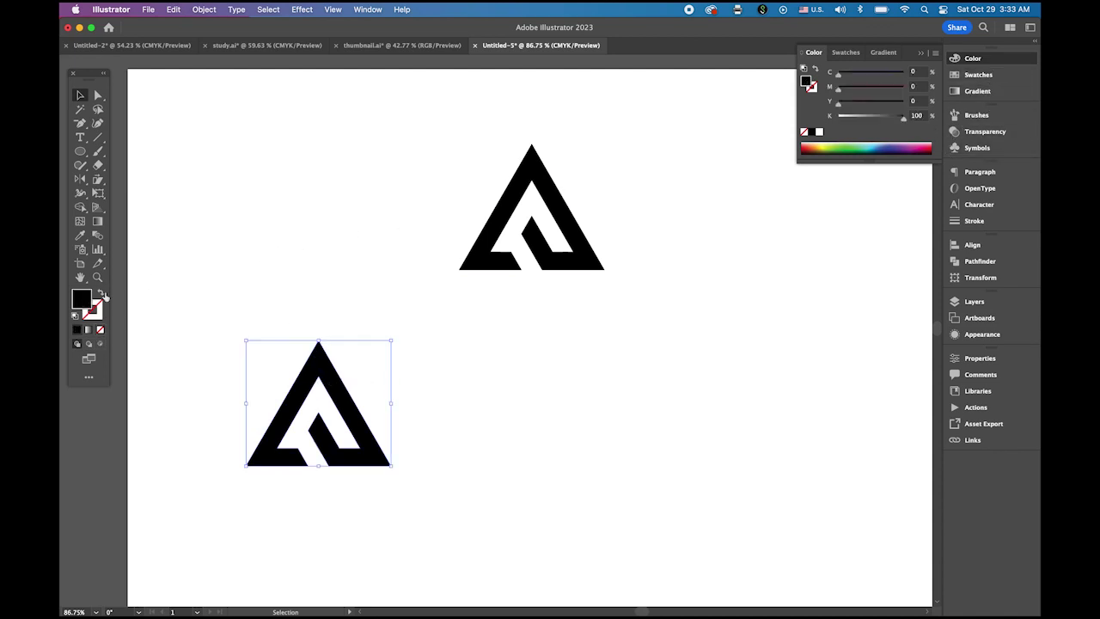
{"action": "left_click", "coordinate": [984, 77]}
{"action": "left_click", "coordinate": [878, 115]}
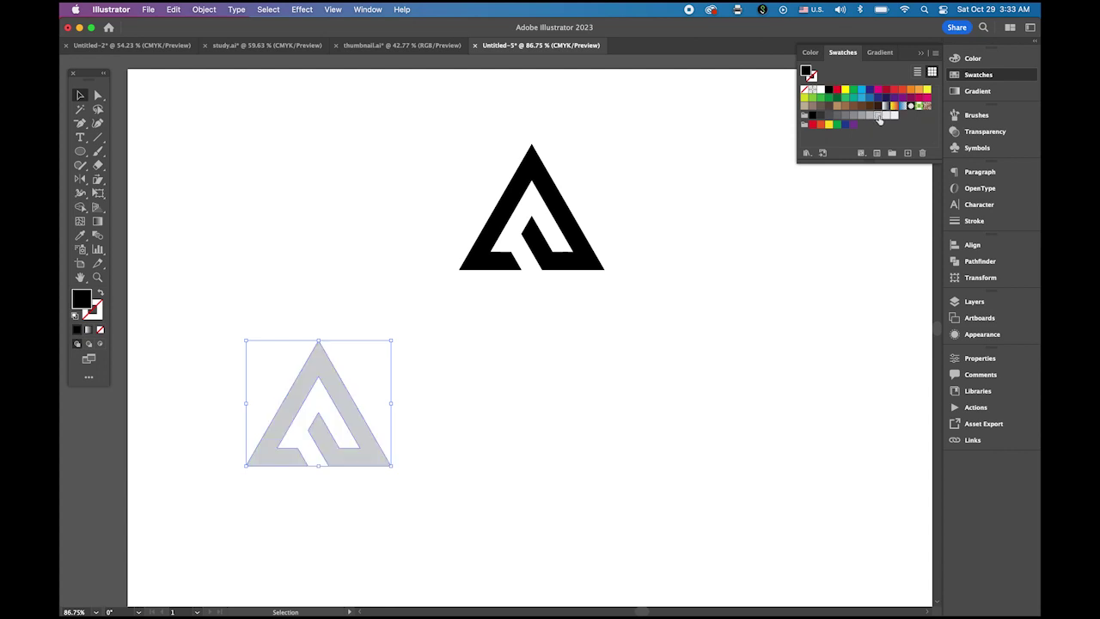
{"action": "left_click", "coordinate": [471, 349]}
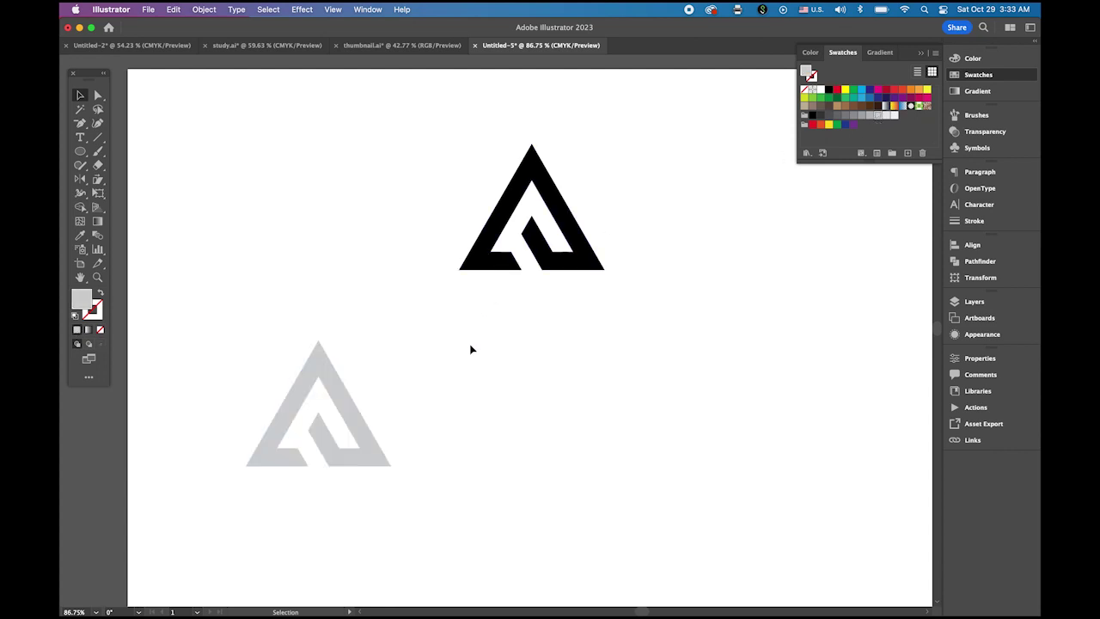
Apply the 3D Extrude & Bevel effect to the light gray A, using the Extrude type.
{"action": "left_click", "coordinate": [359, 427]}
{"action": "left_click", "coordinate": [299, 9]}
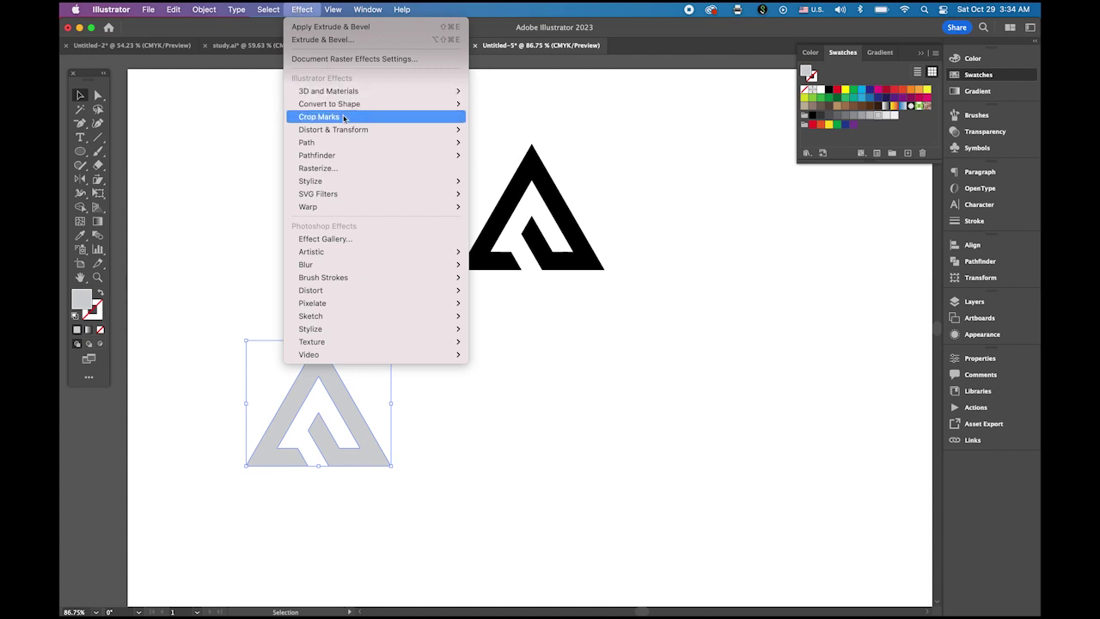
{"action": "mouse_move", "coordinate": [344, 91]}
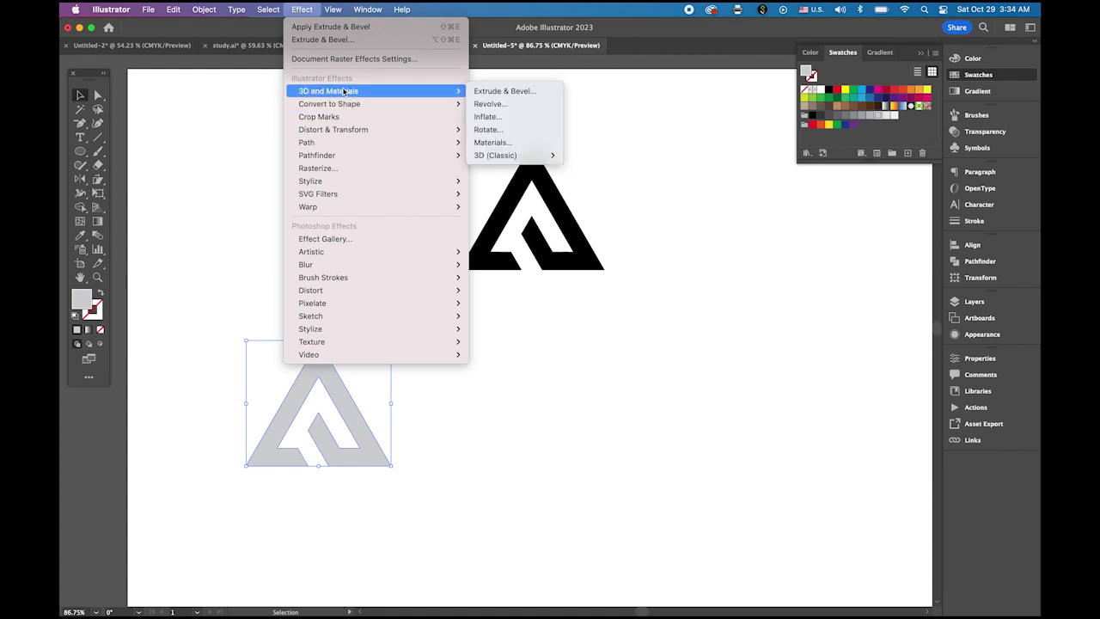
{"action": "left_click", "coordinate": [535, 91]}
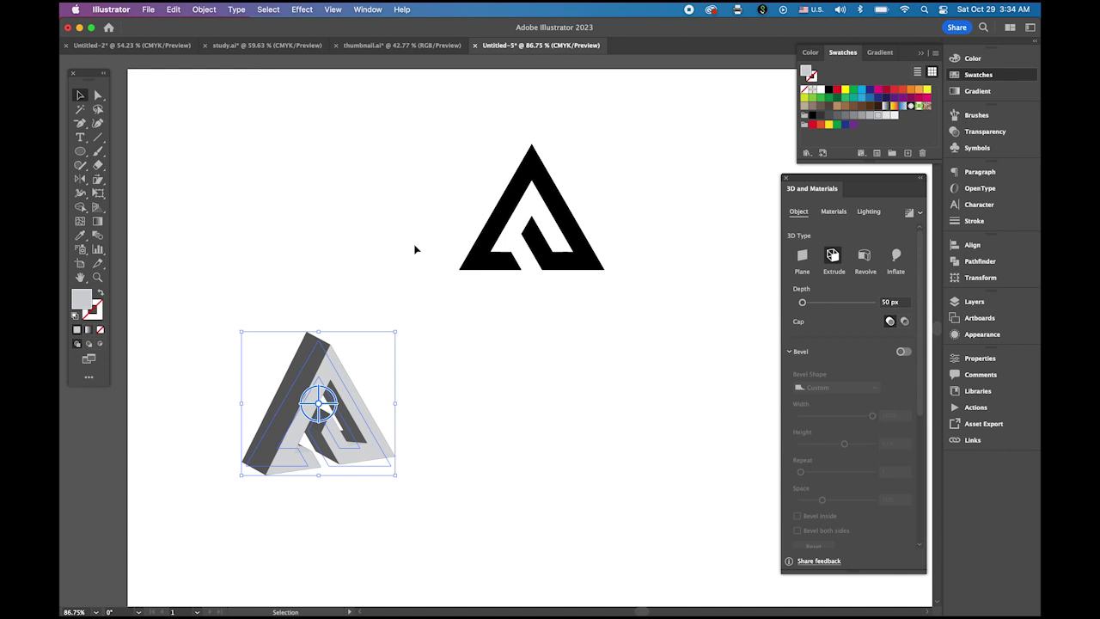
{"action": "left_click_drag", "start_coordinate": [834, 189], "coordinate": [542, 176]}
{"action": "key", "text": "z"}
{"action": "left_click_drag", "start_coordinate": [349, 406], "coordinate": [425, 371]}
{"action": "key", "text": "space"}
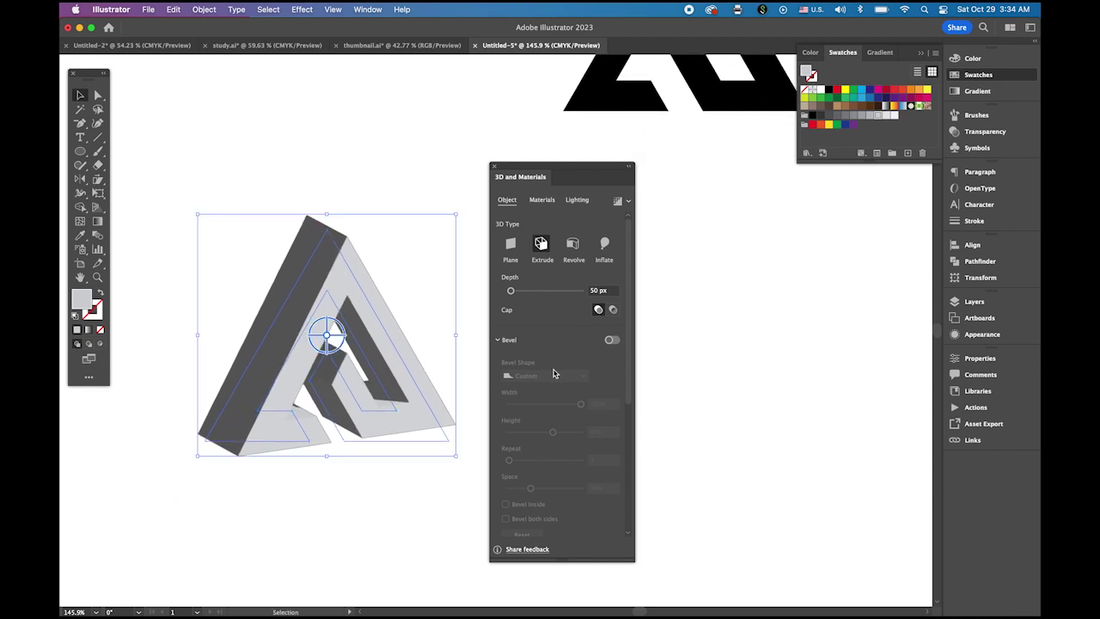
{"action": "left_click", "coordinate": [542, 245]}
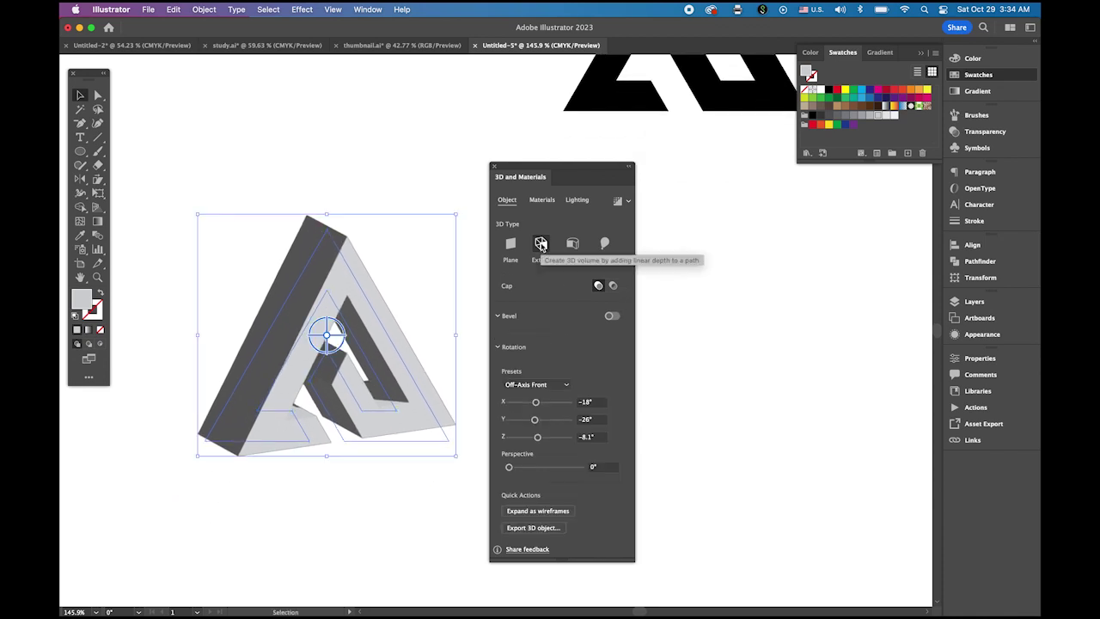
Rotate the extruded A slightly in free 3D and set its extrusion depth to 46 px.
{"action": "left_click_drag", "start_coordinate": [329, 342], "coordinate": [327, 337]}
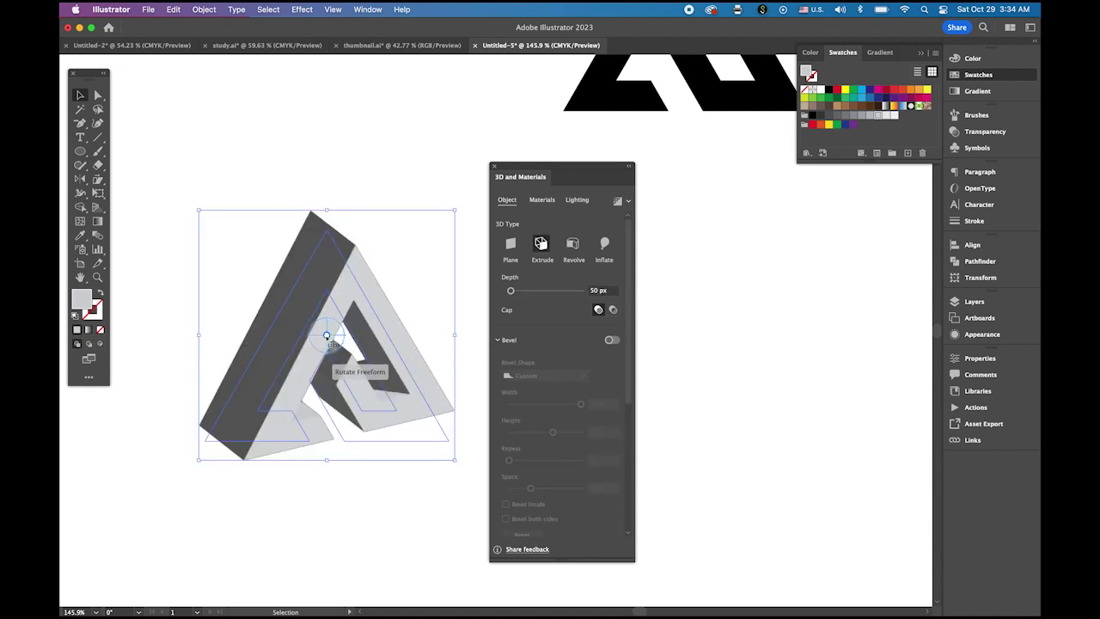
{"action": "left_click_drag", "start_coordinate": [329, 339], "coordinate": [329, 336]}
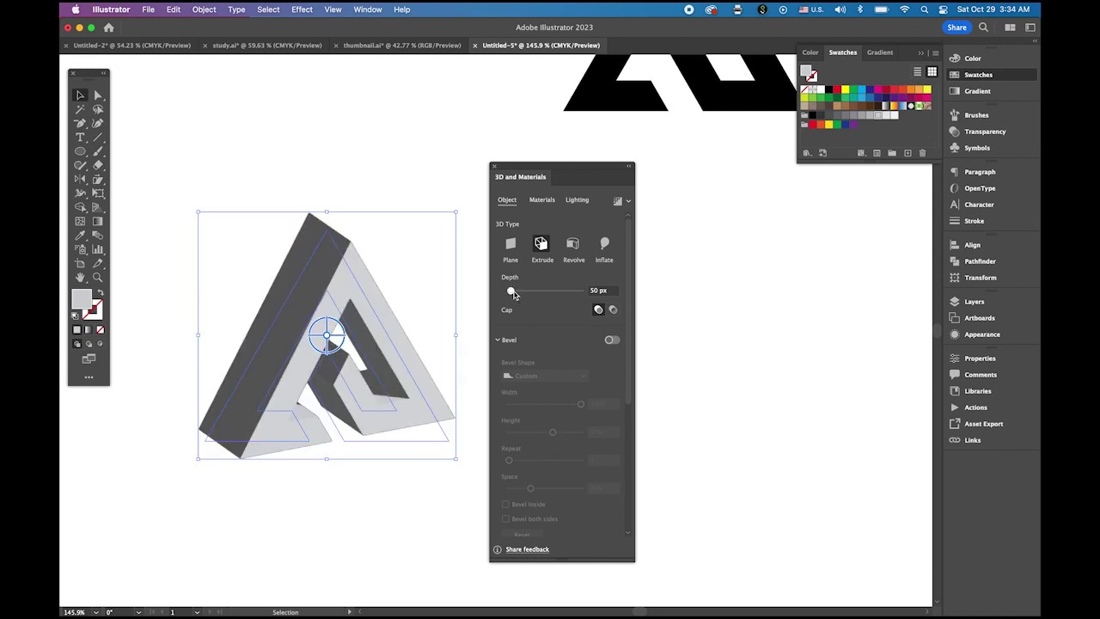
{"action": "mouse_move", "coordinate": [511, 292]}
{"action": "left_mouse_down"}
{"action": "mouse_move", "coordinate": [523, 296]}
{"action": "mouse_move", "coordinate": [514, 296]}
{"action": "left_mouse_up"}
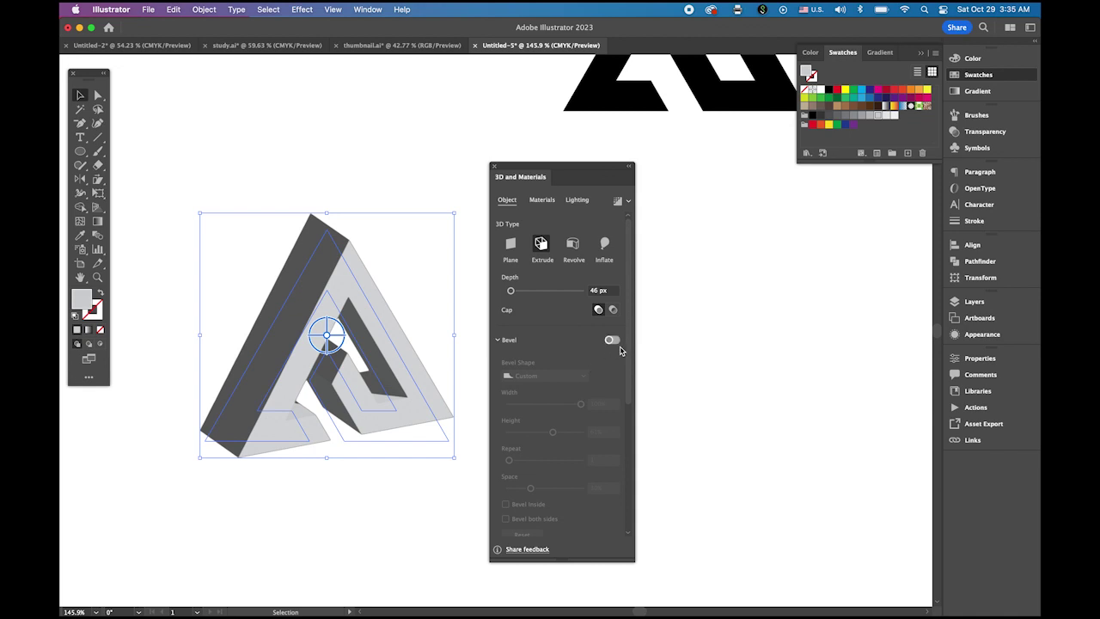
Set the 3D A's perspective to 49° and move the 3D settings clear of the artwork.
{"action": "scroll", "coordinate": [621, 387], "scroll_direction": "down", "scroll_amount": 8}
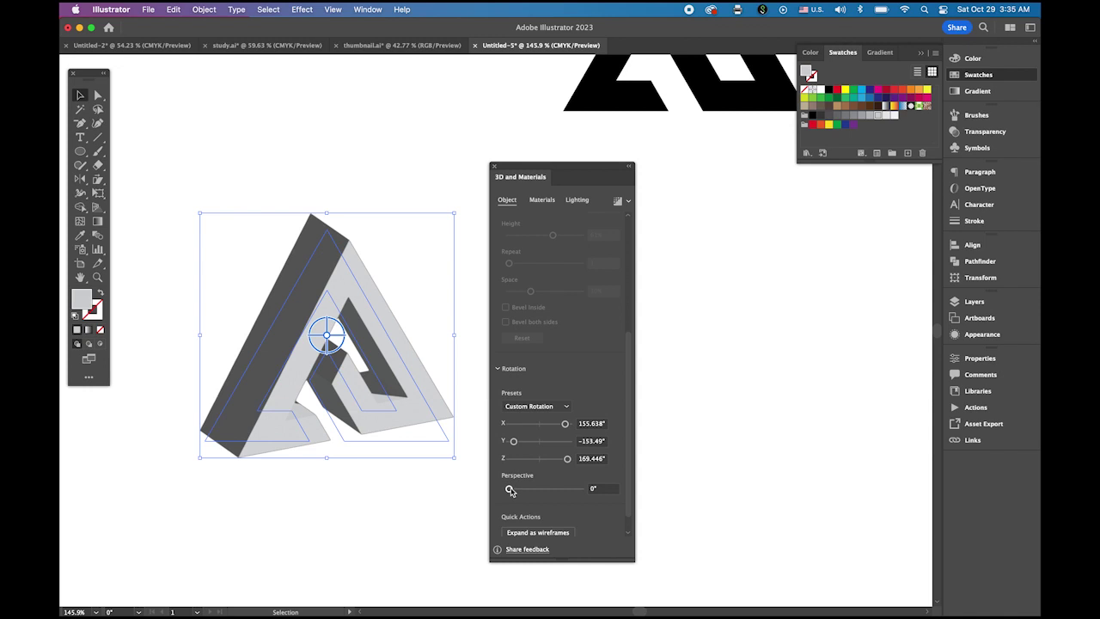
{"action": "left_click_drag", "start_coordinate": [510, 491], "coordinate": [533, 490]}
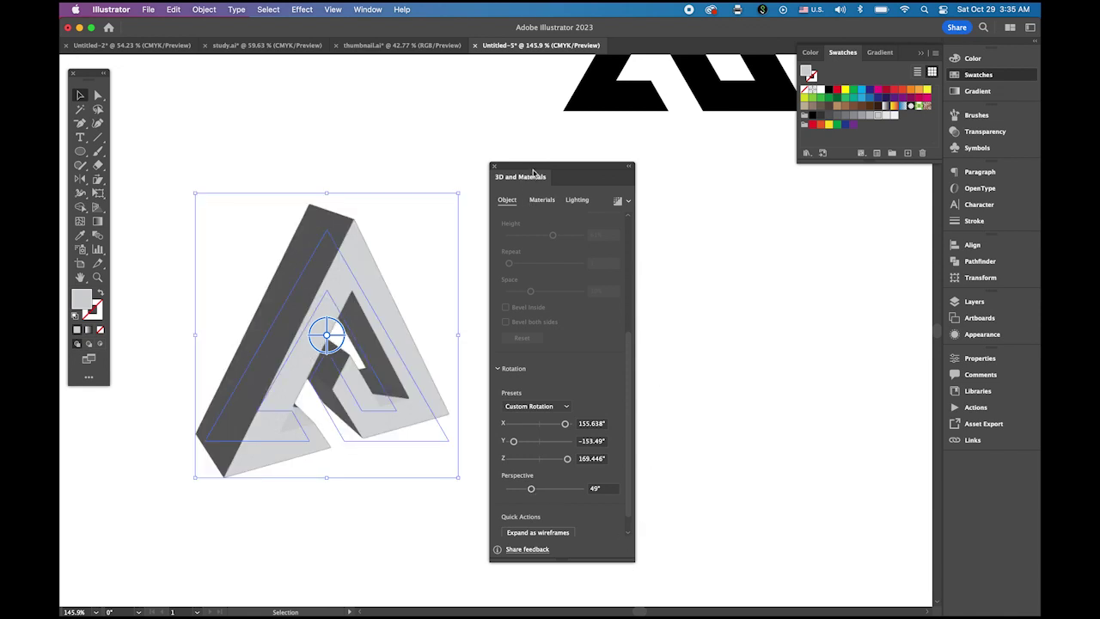
{"action": "left_click_drag", "start_coordinate": [527, 172], "coordinate": [738, 202]}
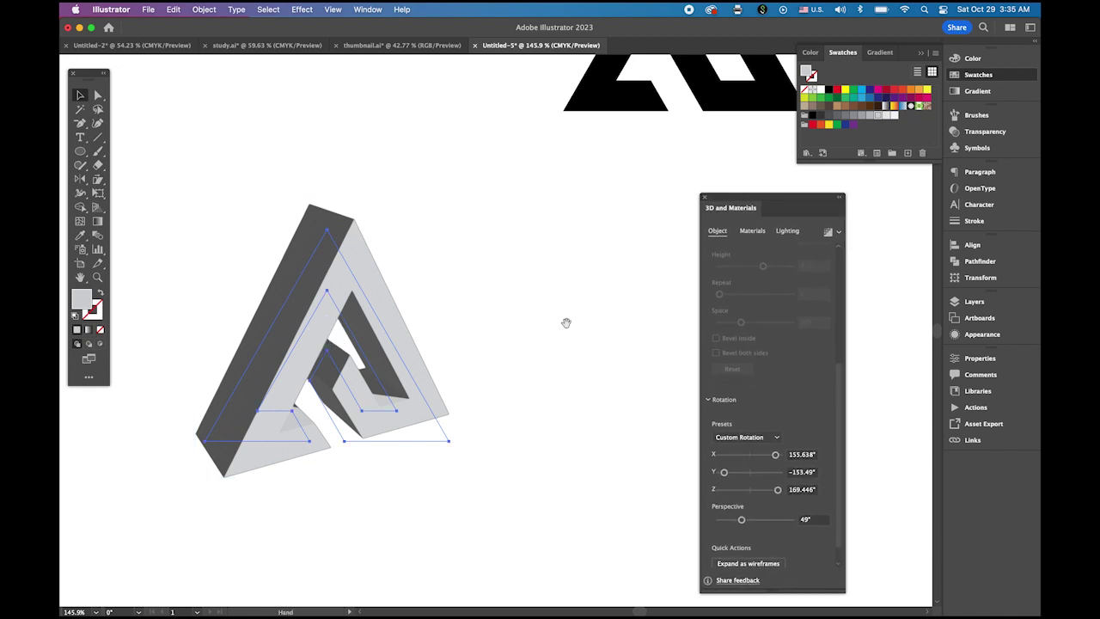
{"action": "left_click", "coordinate": [578, 363]}
{"action": "left_click_drag", "start_coordinate": [582, 372], "coordinate": [502, 337]}
{"action": "left_click_drag", "start_coordinate": [557, 341], "coordinate": [444, 335]}
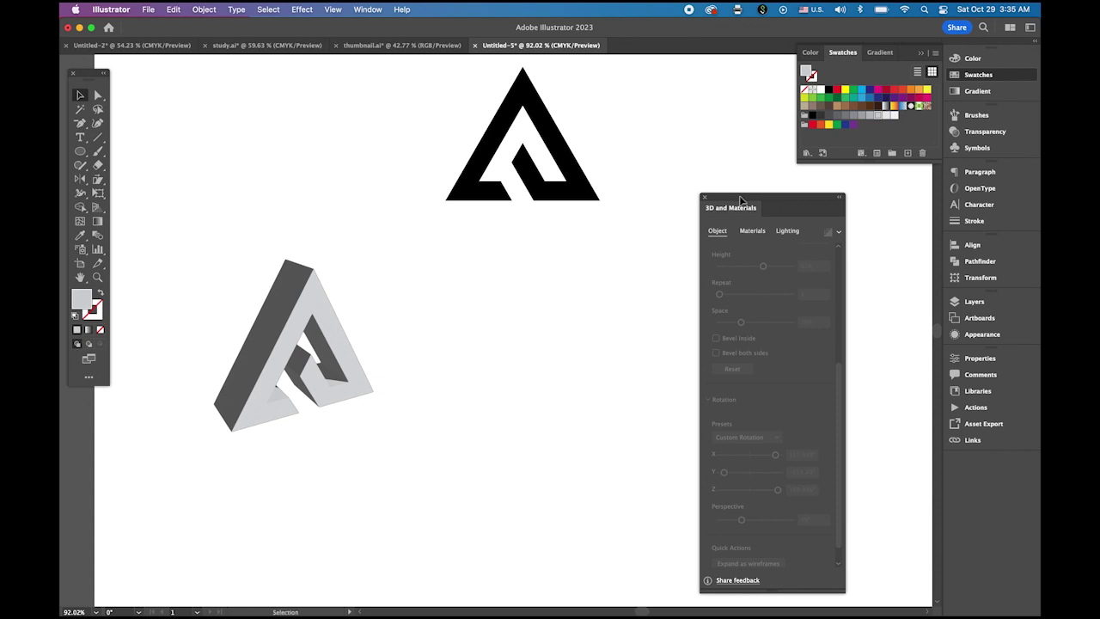
{"action": "left_click_drag", "start_coordinate": [741, 200], "coordinate": [830, 198]}
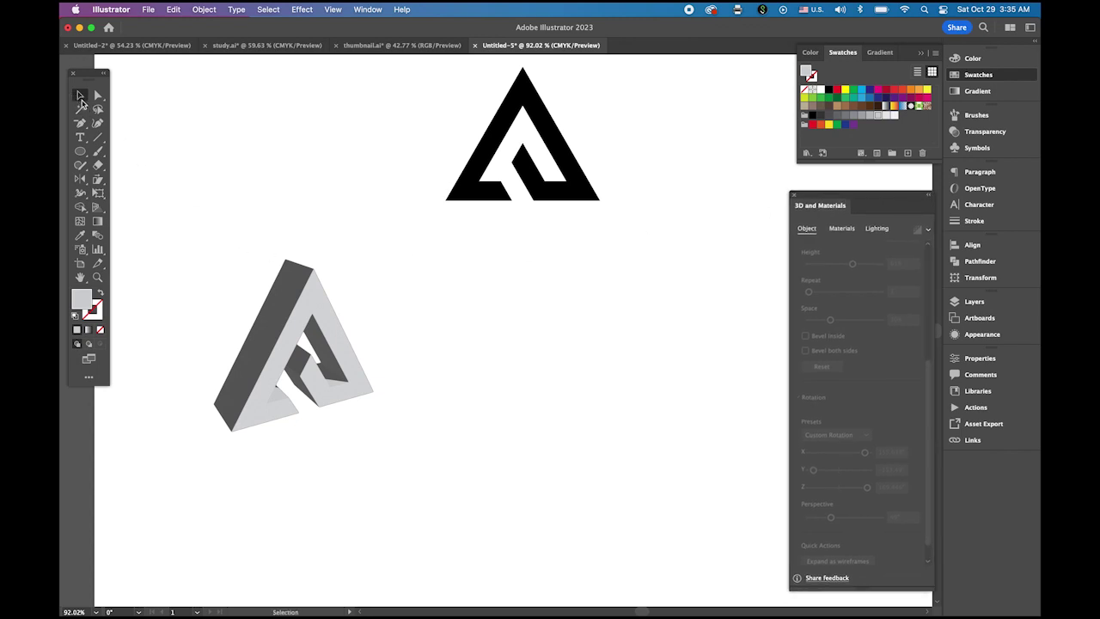
Copy the 3D A horizontally to the right and repeat the copy to form an evenly spaced row of three.
{"action": "left_click", "coordinate": [290, 344]}
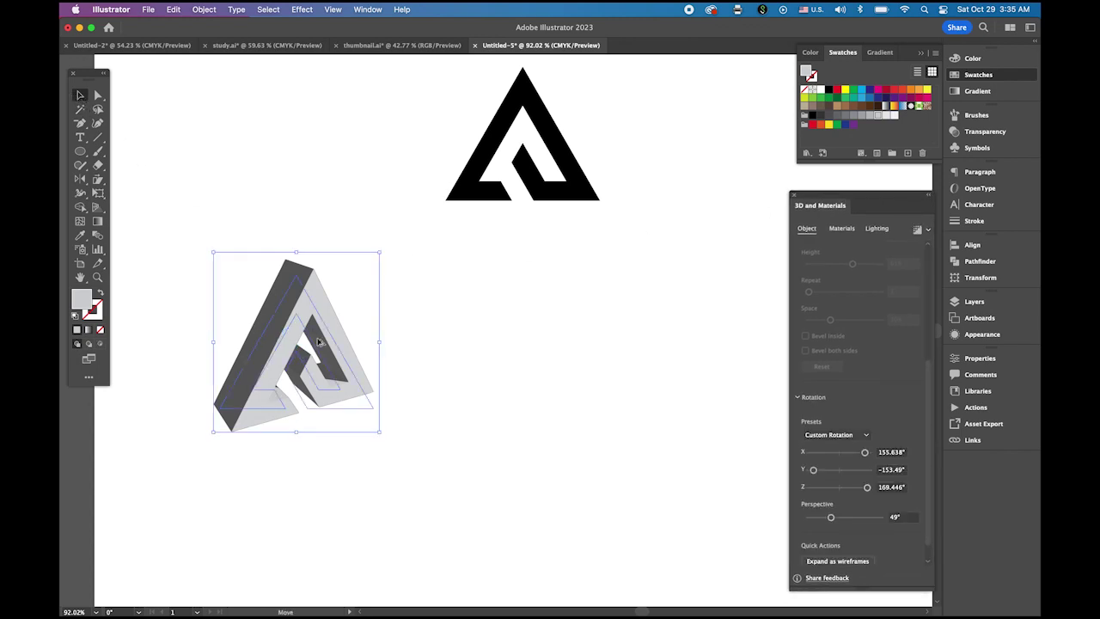
{"action": "left_click_drag", "start_coordinate": [290, 344], "coordinate": [518, 345]}
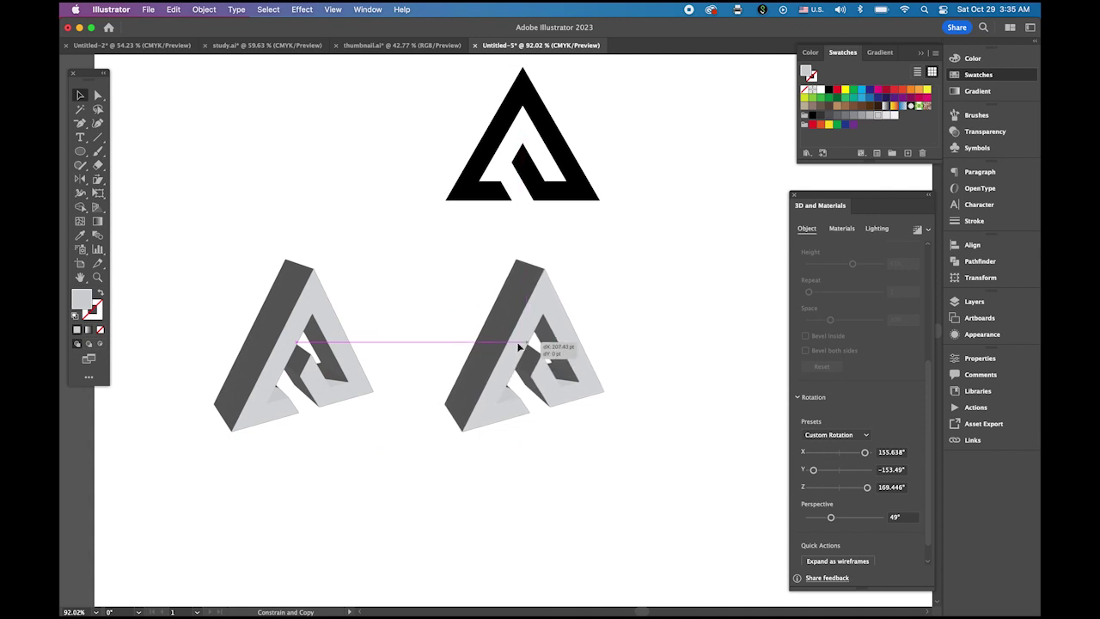
{"action": "key", "text": "super+d"}
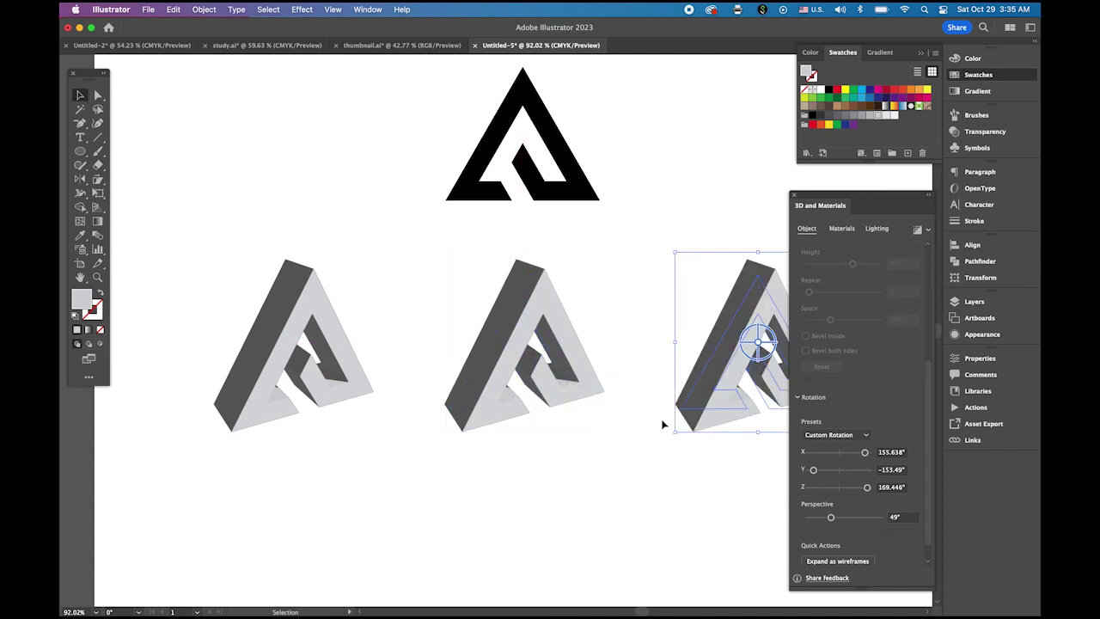
{"action": "left_click", "coordinate": [569, 475]}
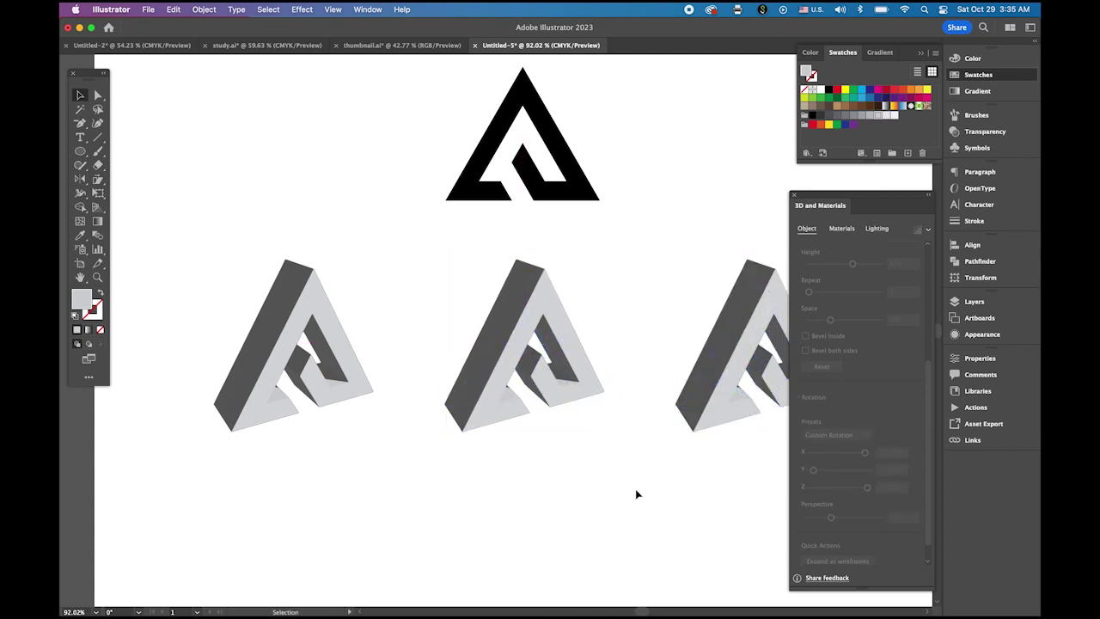
Select the middle 3D A, reposition the 3D settings and bring its 3D type and bevel options into view.
{"action": "left_click", "coordinate": [366, 392]}
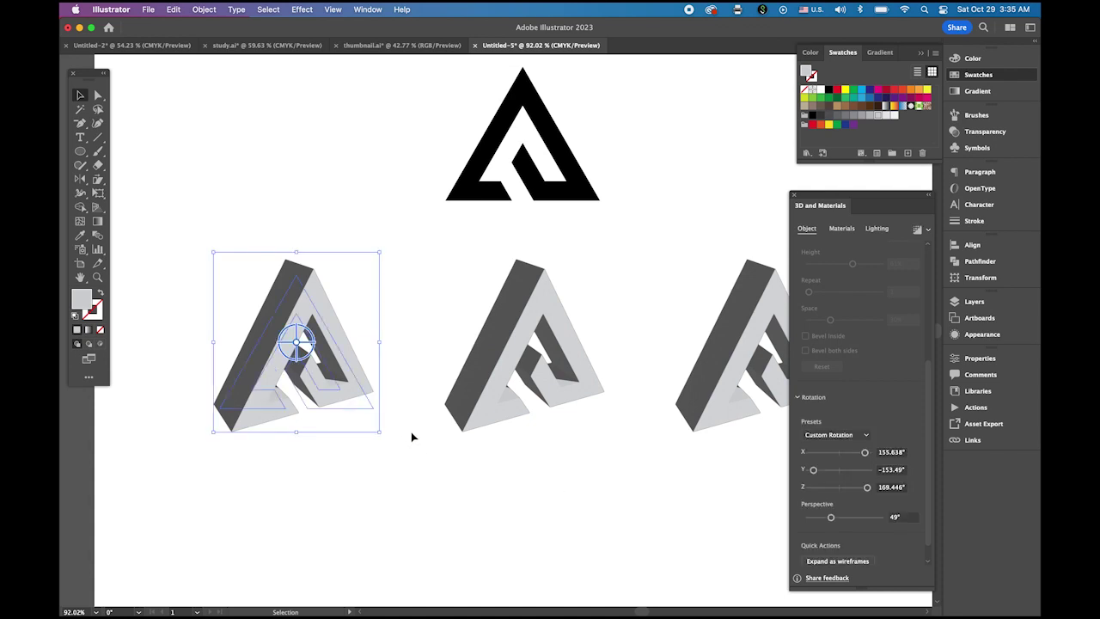
{"action": "left_click", "coordinate": [517, 344]}
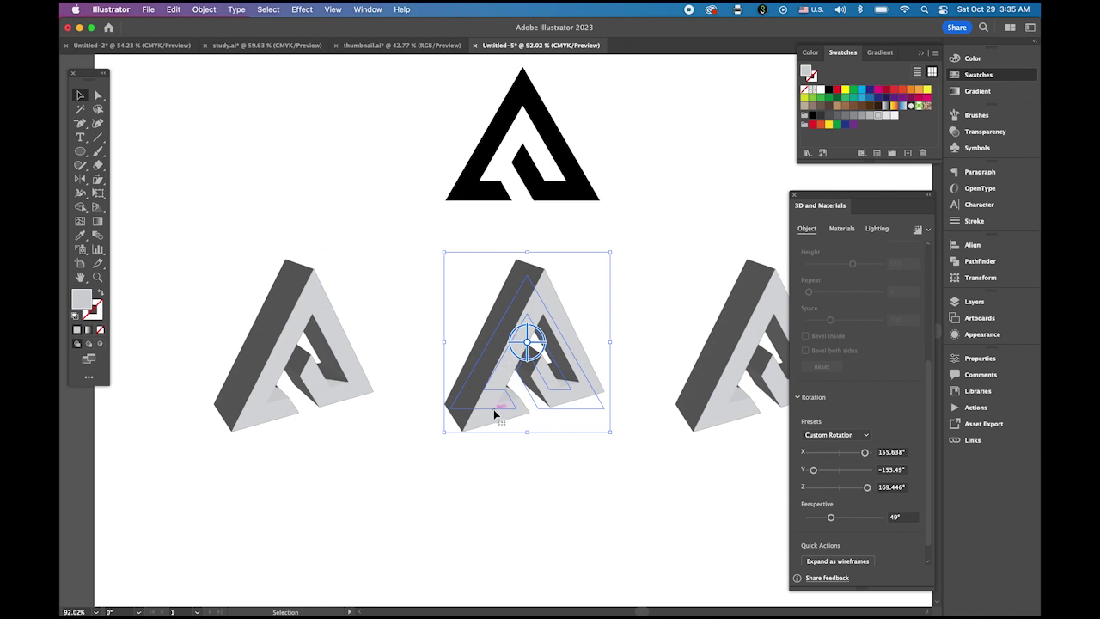
{"action": "scroll", "coordinate": [495, 413], "scroll_direction": "right", "scroll_amount": 4}
{"action": "scroll", "coordinate": [495, 413], "scroll_direction": "down", "scroll_amount": 1}
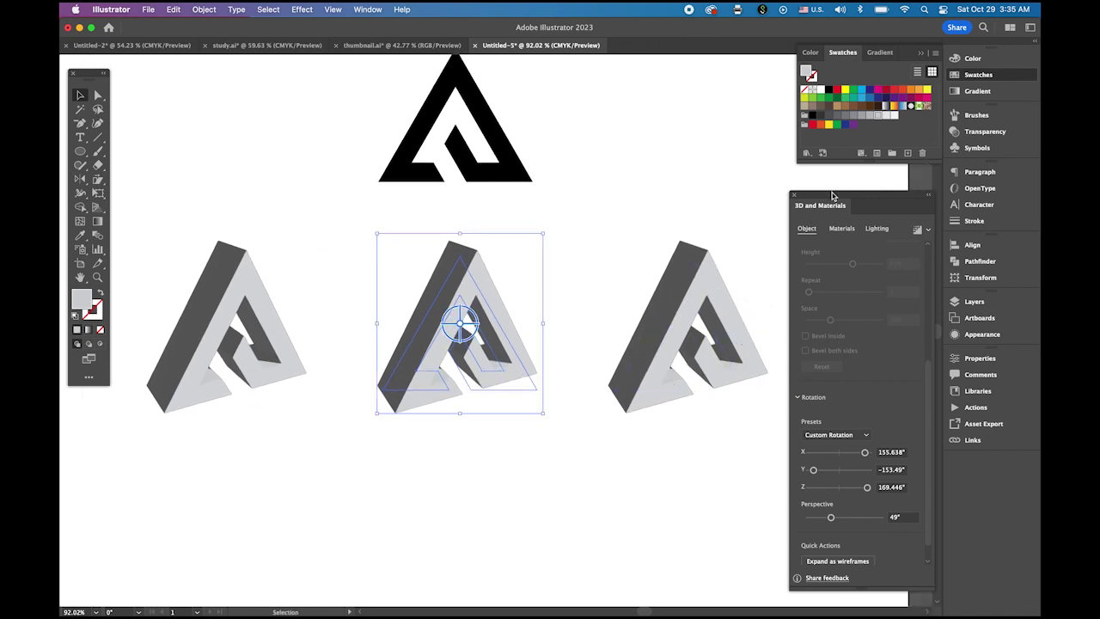
{"action": "left_click_drag", "start_coordinate": [832, 196], "coordinate": [667, 117]}
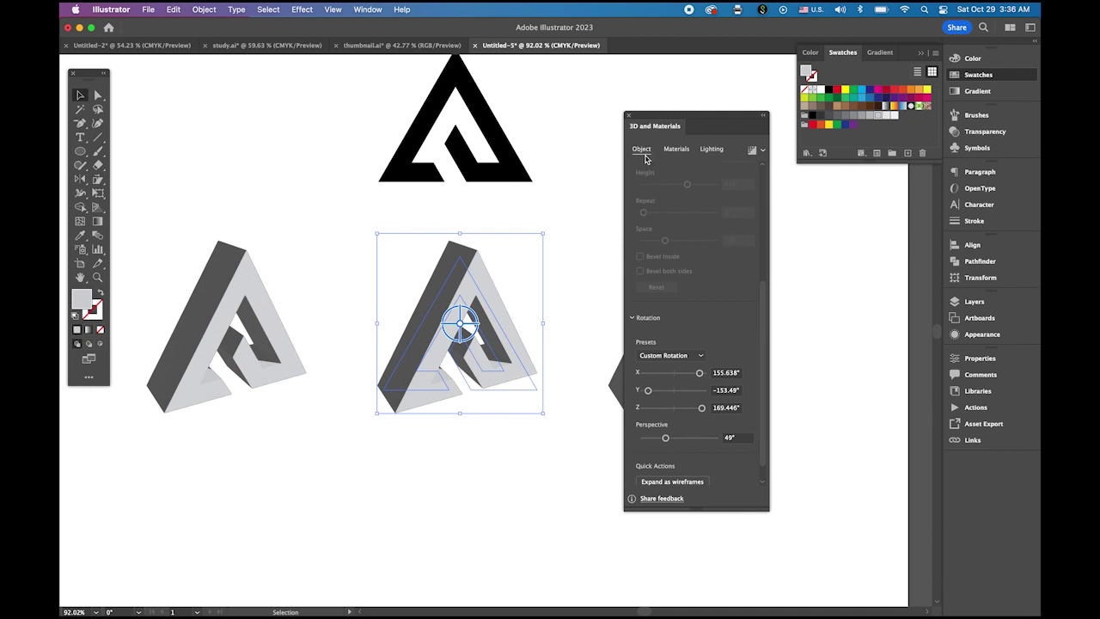
{"action": "left_click_drag", "start_coordinate": [761, 303], "coordinate": [762, 176]}
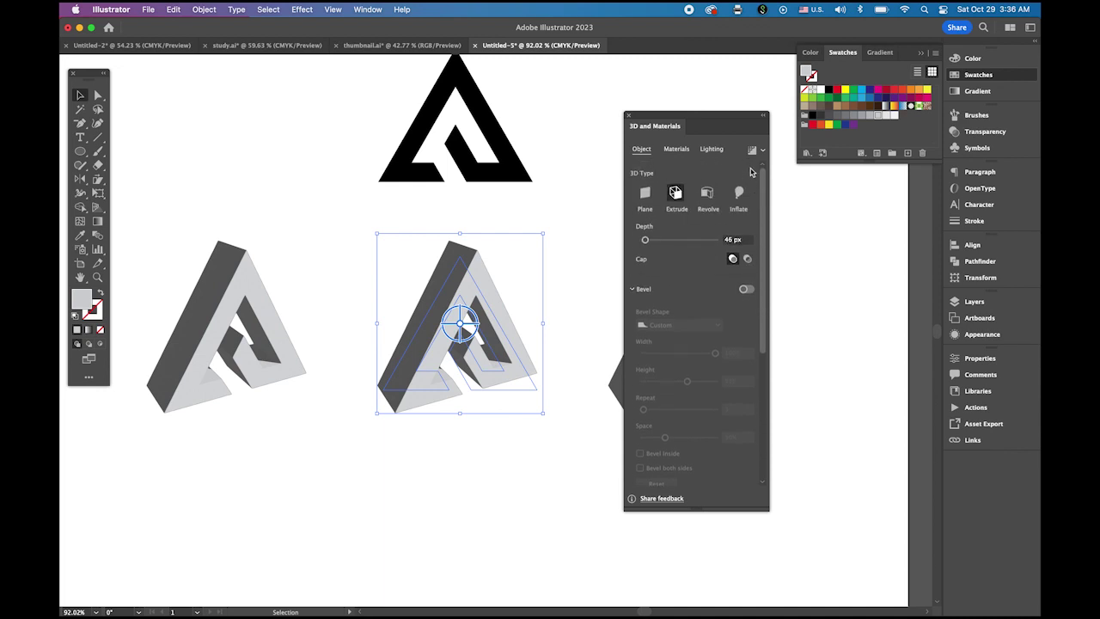
Try a Round bevel on the middle A with 50% width and 50% height.
{"action": "left_click", "coordinate": [677, 194]}
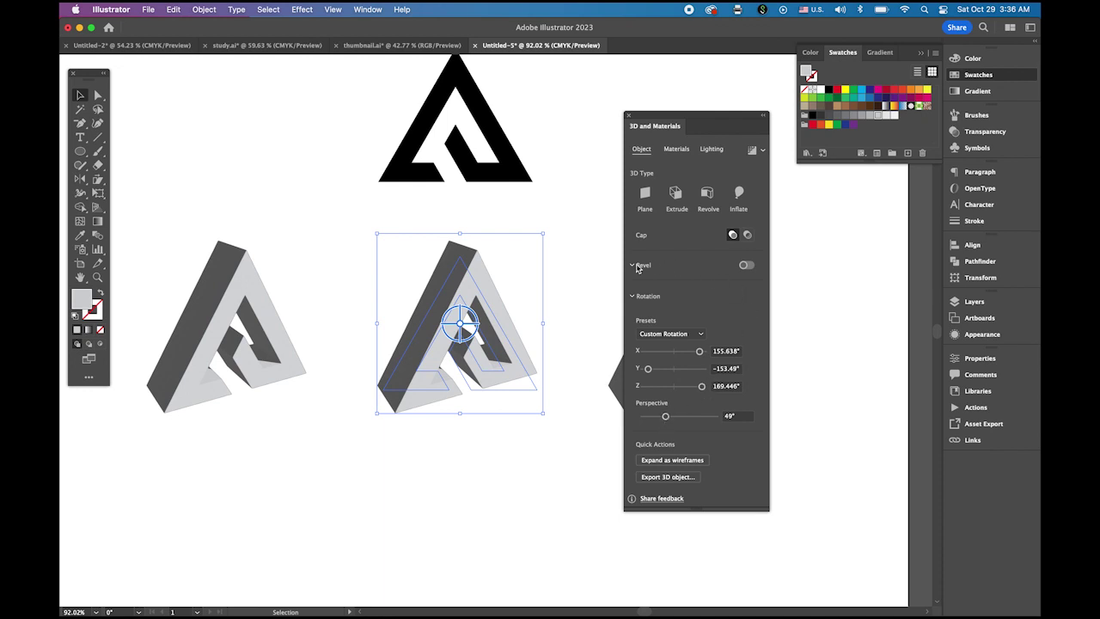
{"action": "left_click", "coordinate": [755, 266]}
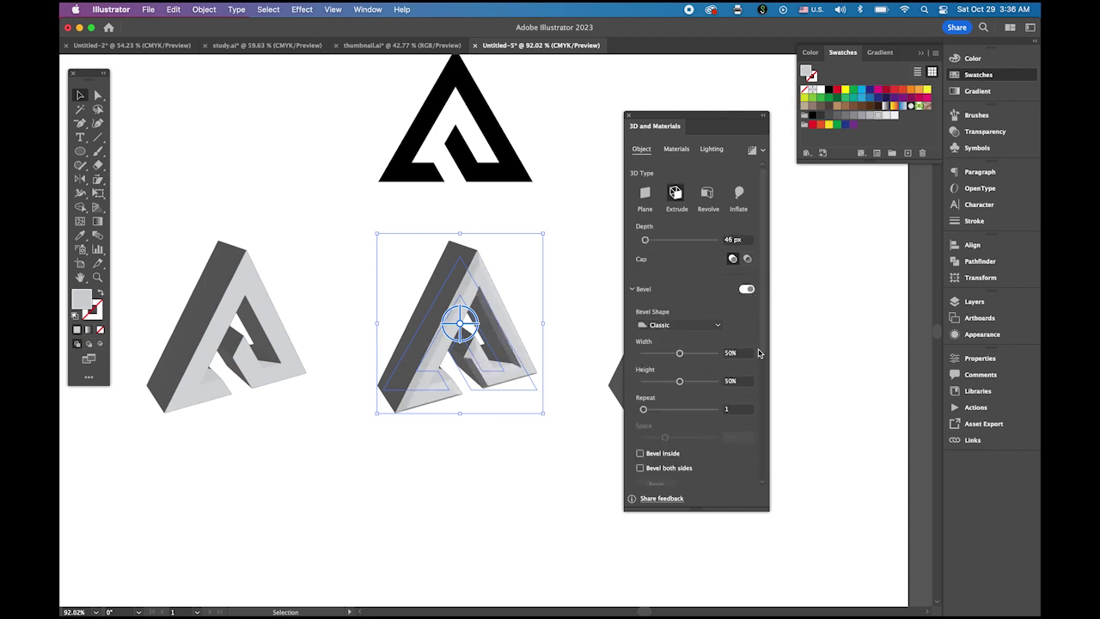
{"action": "left_click", "coordinate": [679, 325]}
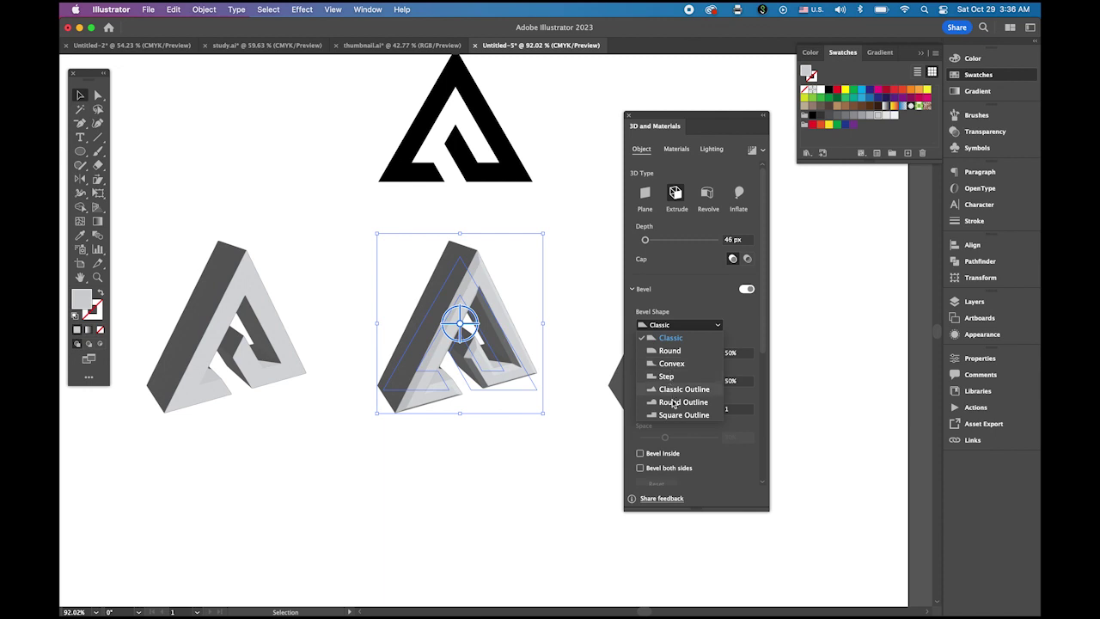
{"action": "left_click", "coordinate": [670, 351]}
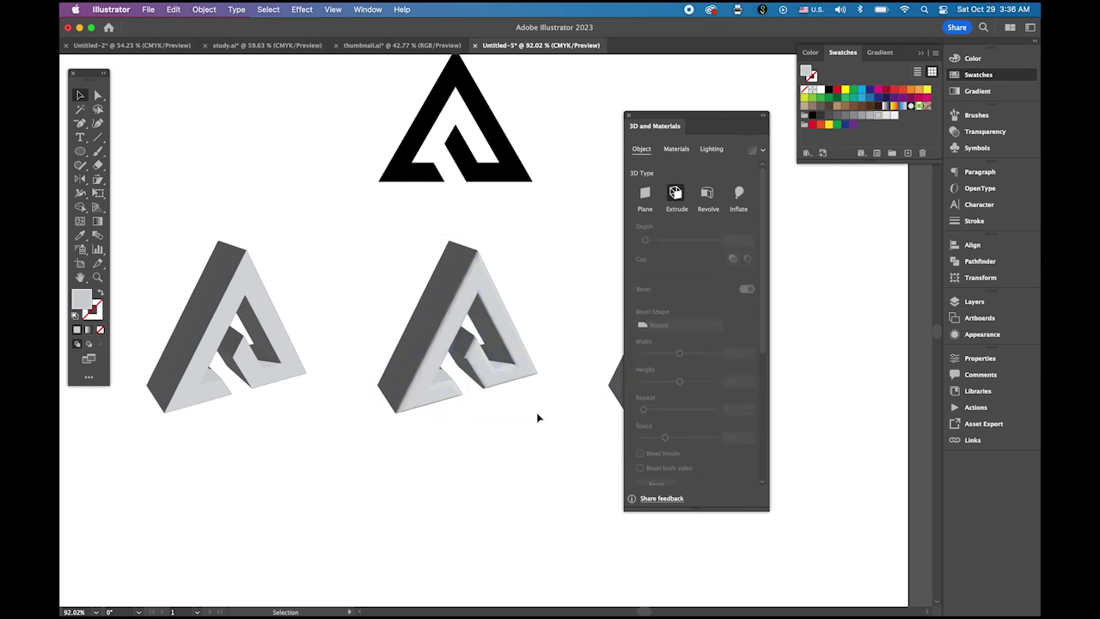
{"action": "left_click", "coordinate": [470, 300]}
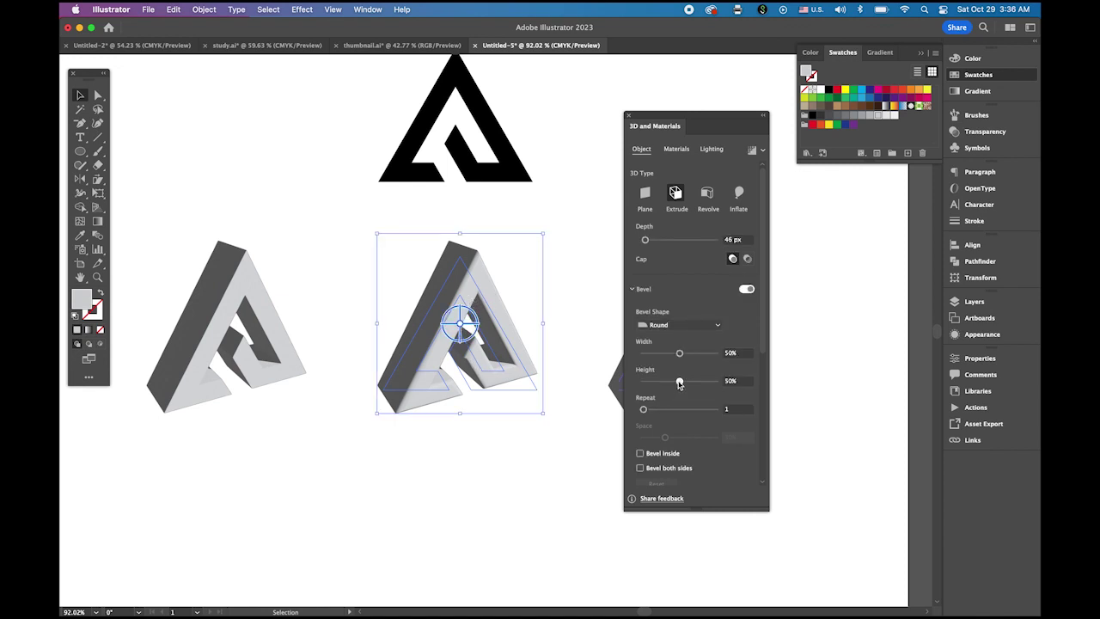
{"action": "left_click_drag", "start_coordinate": [679, 382], "coordinate": [678, 384]}
Change the middle A's 3D type to Inflate with 100% volume and move the 3D settings clear of the artwork.
{"action": "left_click", "coordinate": [739, 194]}
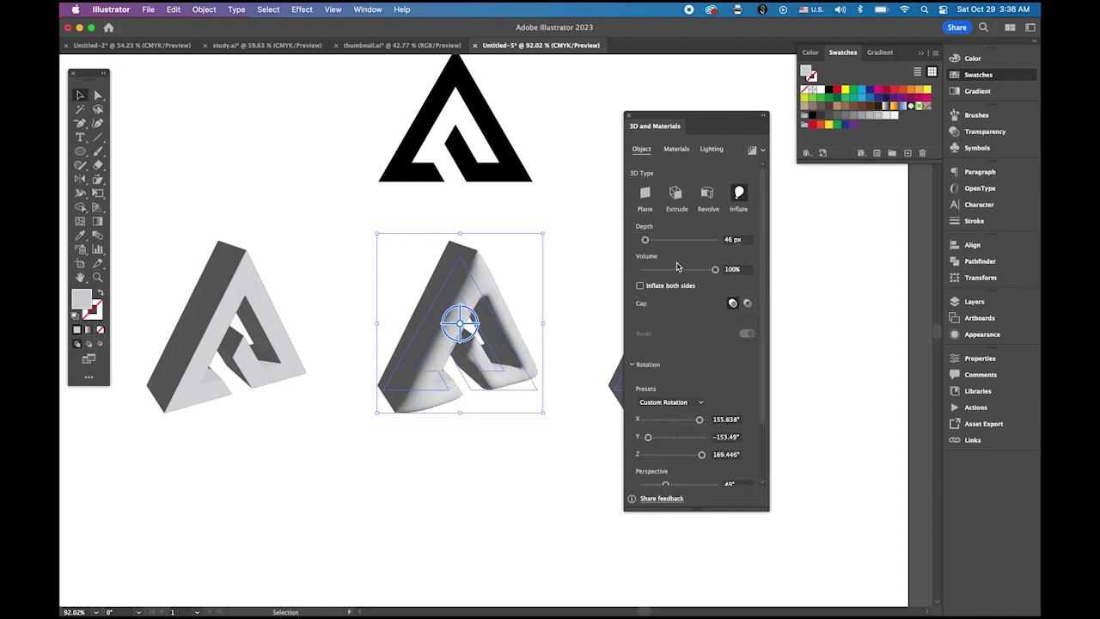
{"action": "mouse_move", "coordinate": [716, 269]}
{"action": "left_mouse_down"}
{"action": "mouse_move", "coordinate": [680, 273]}
{"action": "mouse_move", "coordinate": [716, 277]}
{"action": "left_mouse_up"}
{"action": "left_click", "coordinate": [595, 218]}
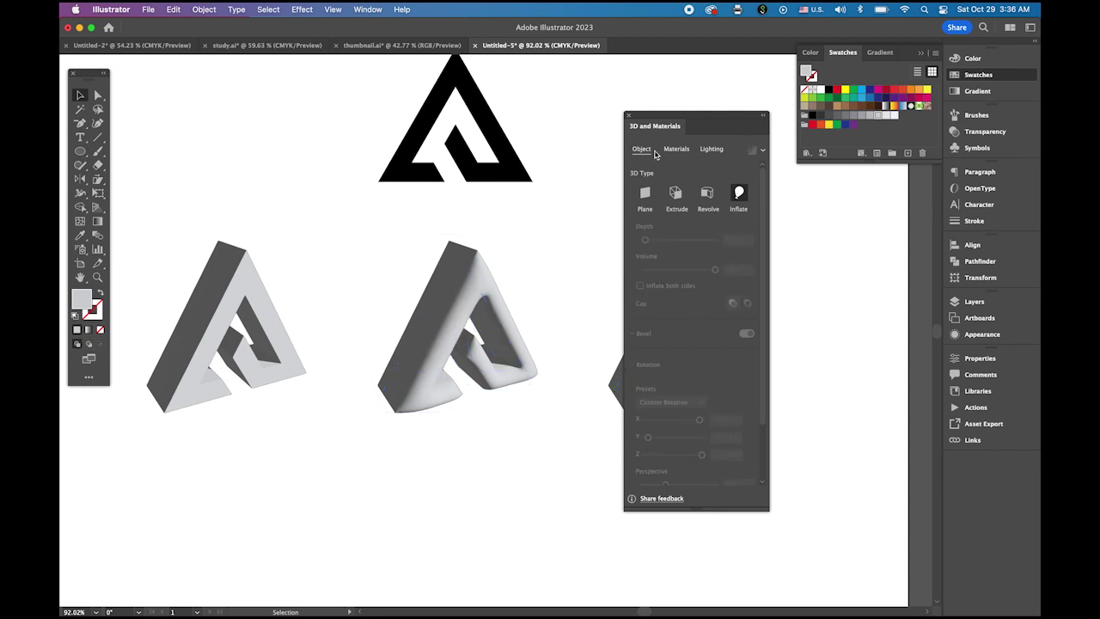
{"action": "left_click_drag", "start_coordinate": [711, 116], "coordinate": [868, 207]}
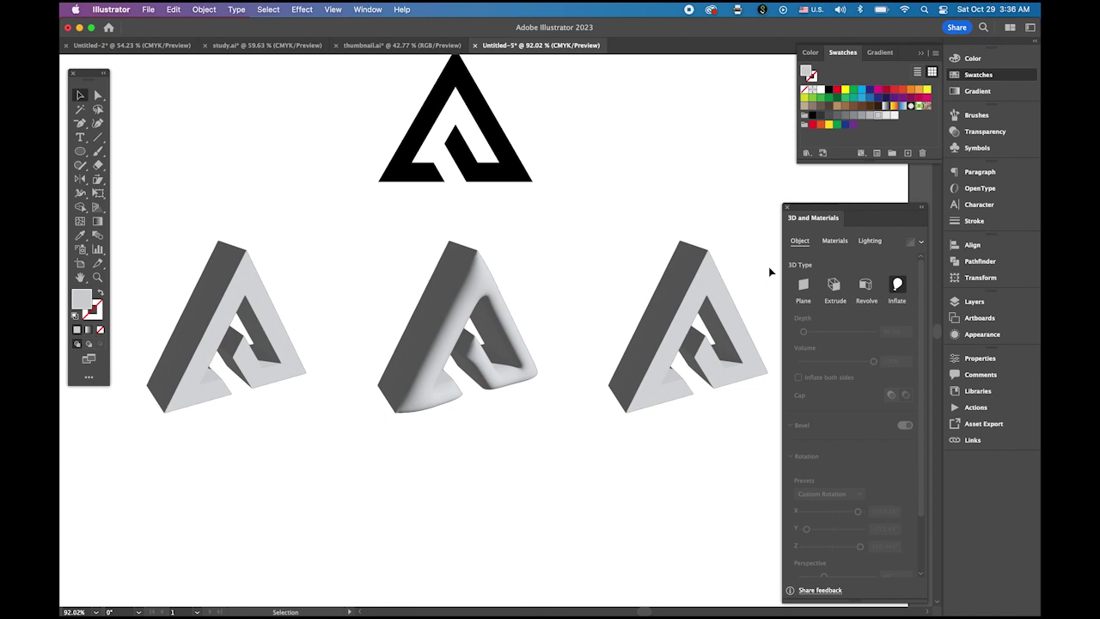
Add a Convex bevel to the rightmost A with 41% width and 48% height.
{"action": "left_click", "coordinate": [730, 296]}
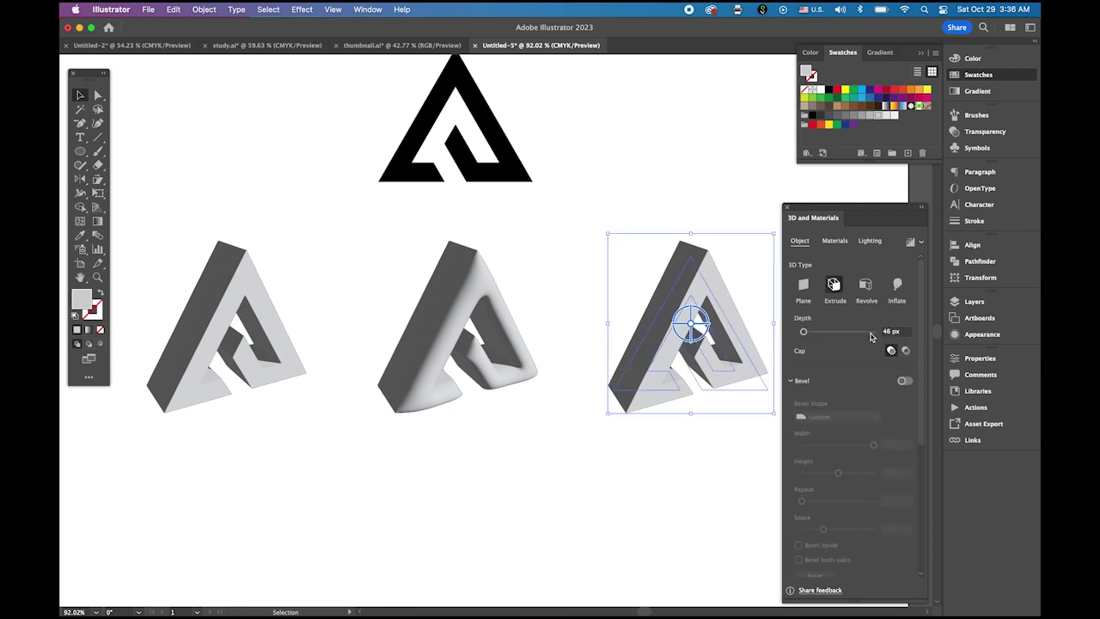
{"action": "left_click", "coordinate": [905, 380]}
{"action": "left_click", "coordinate": [848, 417]}
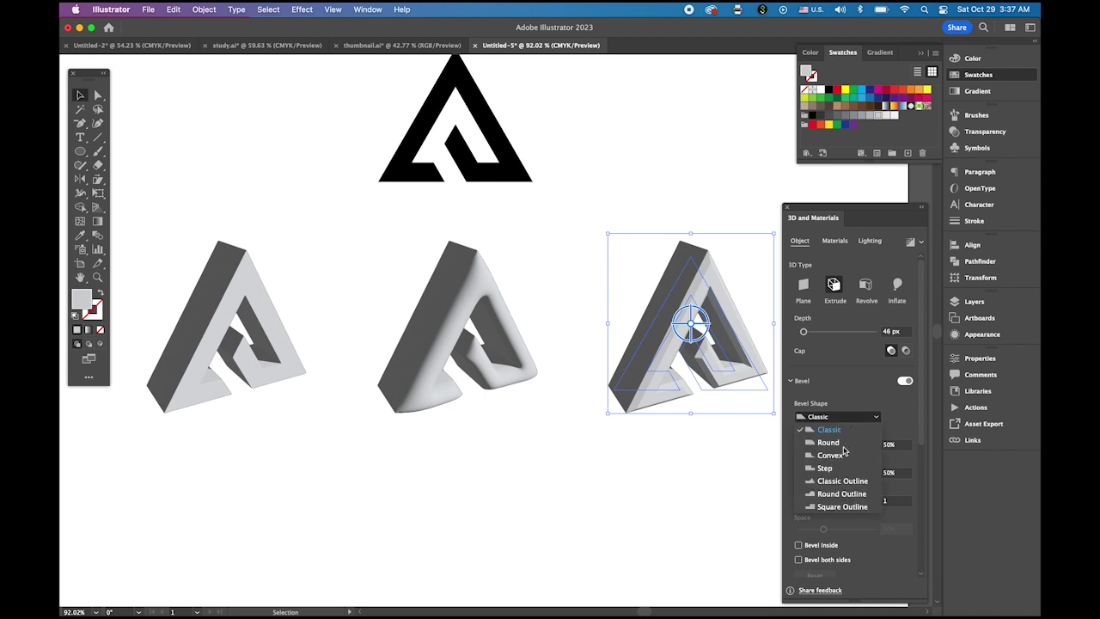
{"action": "left_click", "coordinate": [849, 455]}
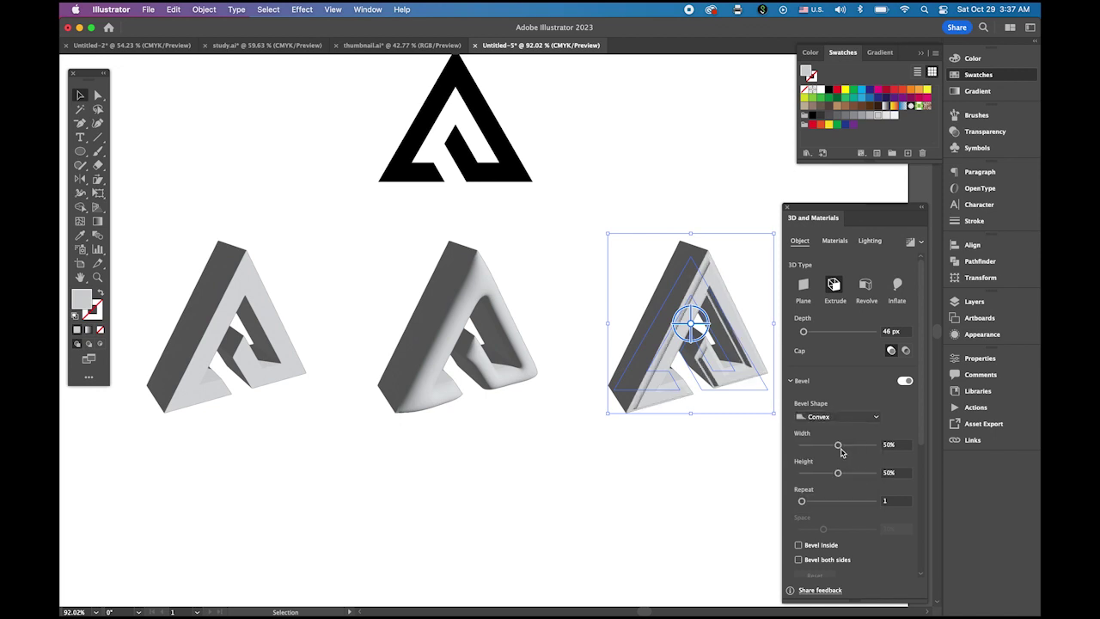
{"action": "mouse_move", "coordinate": [840, 445]}
{"action": "left_mouse_down"}
{"action": "mouse_move", "coordinate": [850, 447]}
{"action": "mouse_move", "coordinate": [832, 448]}
{"action": "left_mouse_up"}
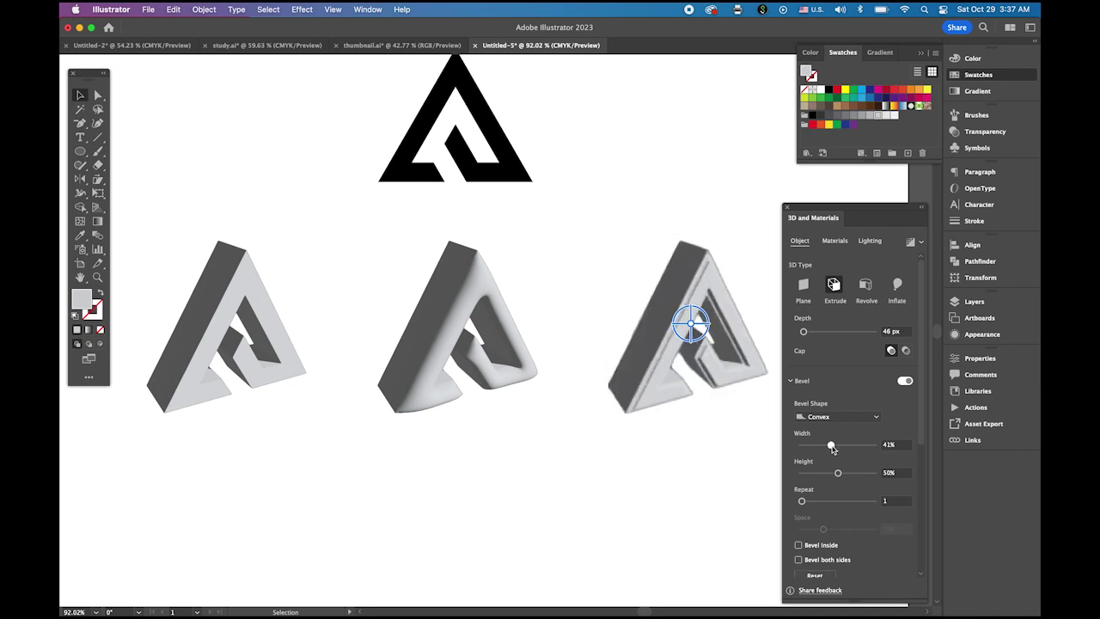
{"action": "mouse_move", "coordinate": [840, 474]}
{"action": "left_mouse_down"}
{"action": "mouse_move", "coordinate": [851, 475]}
{"action": "mouse_move", "coordinate": [838, 475]}
{"action": "left_mouse_up"}
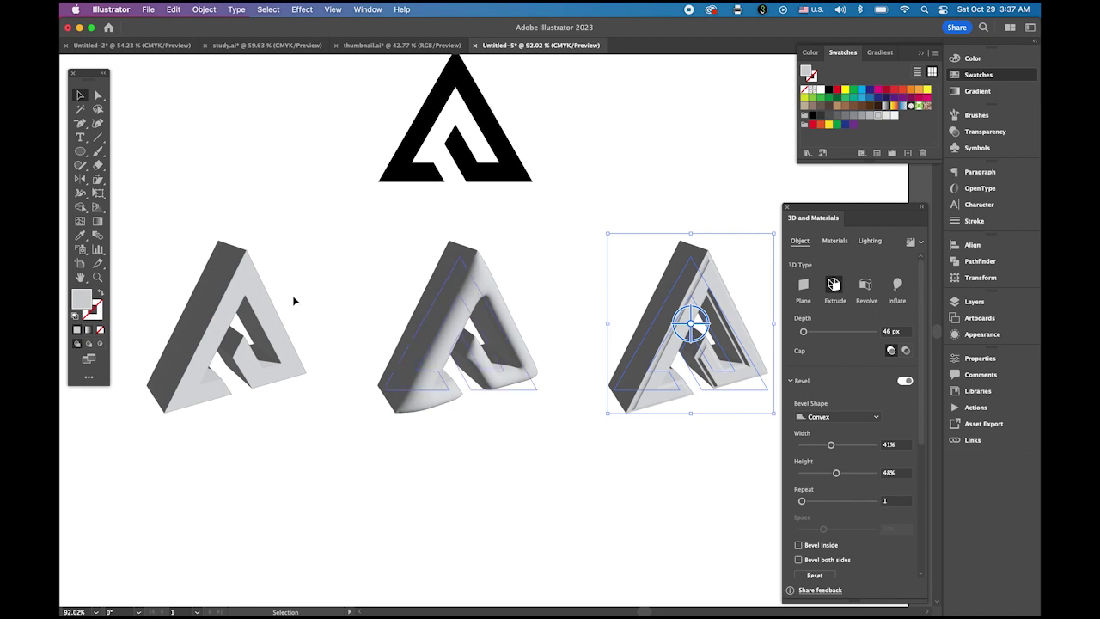
Apply the Marble Paint material to the leftmost A.
{"action": "left_click", "coordinate": [255, 303]}
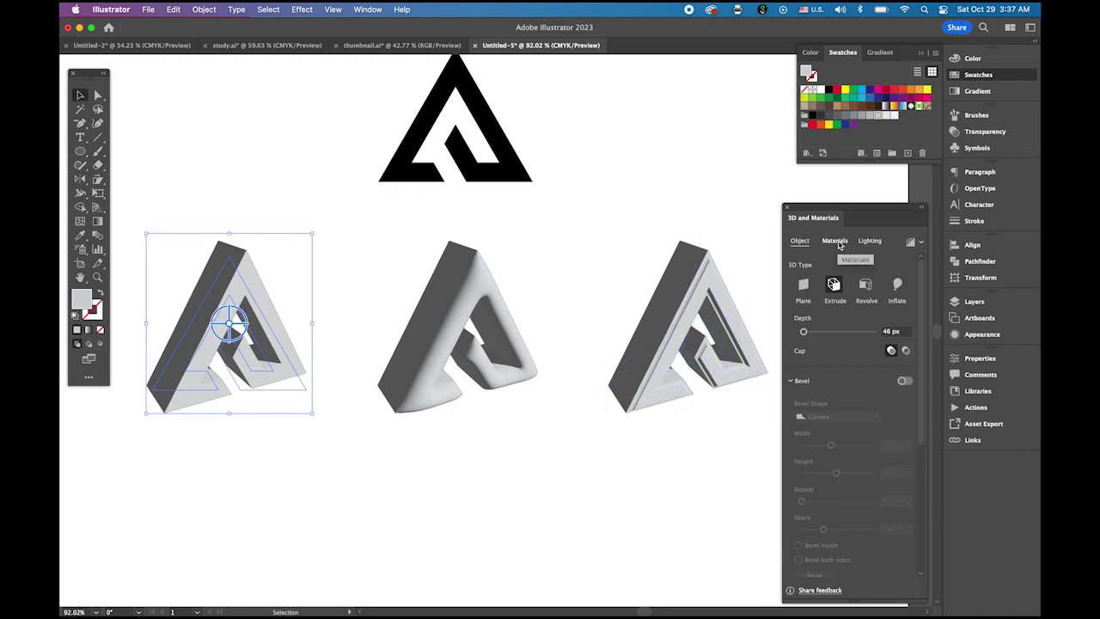
{"action": "left_click", "coordinate": [835, 241]}
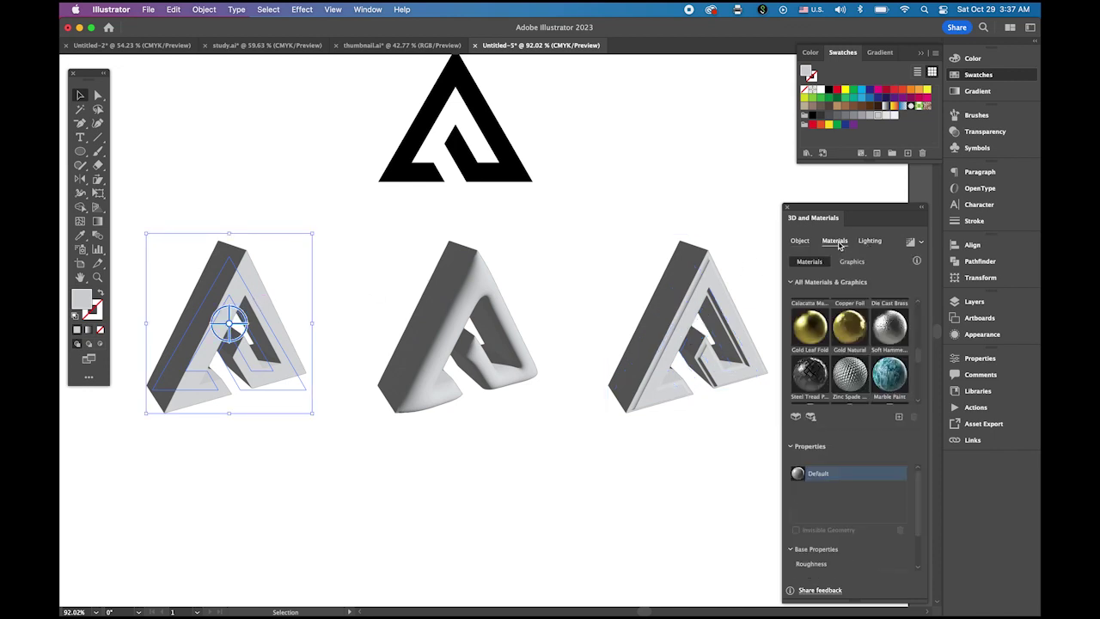
{"action": "mouse_move", "coordinate": [921, 361]}
{"action": "left_mouse_down"}
{"action": "mouse_move", "coordinate": [922, 323]}
{"action": "mouse_move", "coordinate": [919, 363]}
{"action": "left_mouse_up"}
{"action": "left_click", "coordinate": [897, 367]}
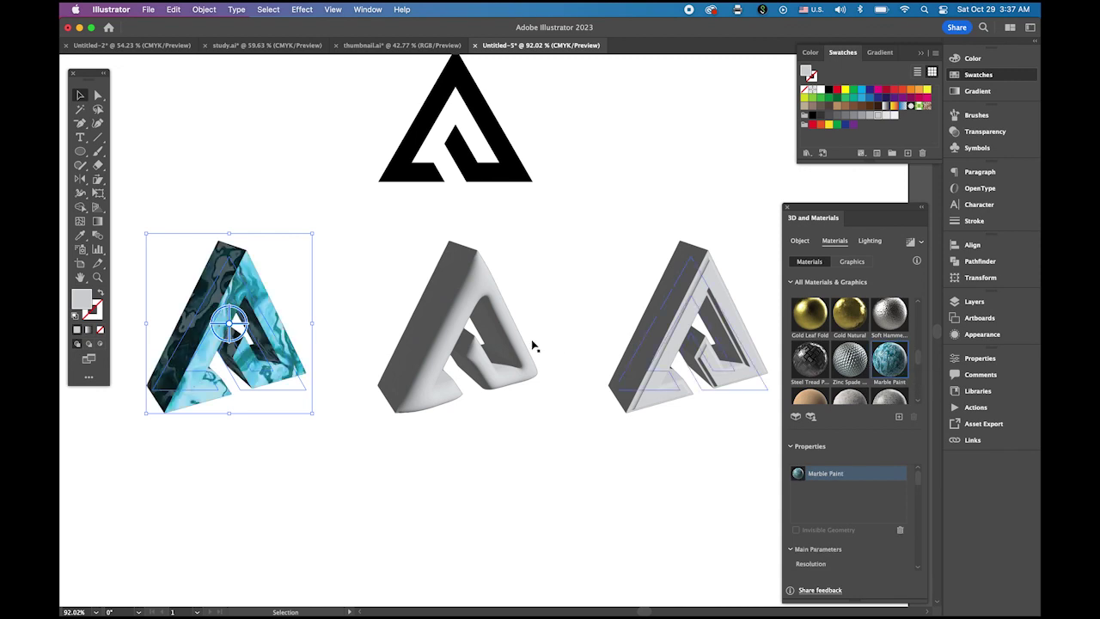
Apply the Marble Paint material to the middle and rightmost A's and clear the selection.
{"action": "left_click", "coordinate": [511, 333]}
{"action": "left_click", "coordinate": [890, 356]}
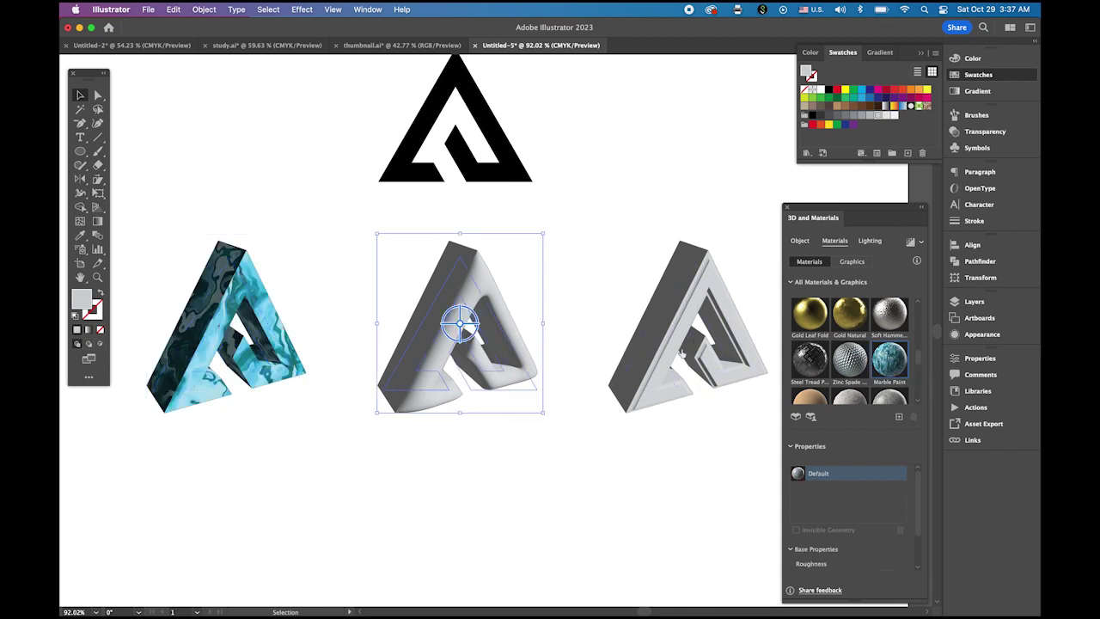
{"action": "left_click", "coordinate": [671, 322]}
{"action": "left_click", "coordinate": [893, 361]}
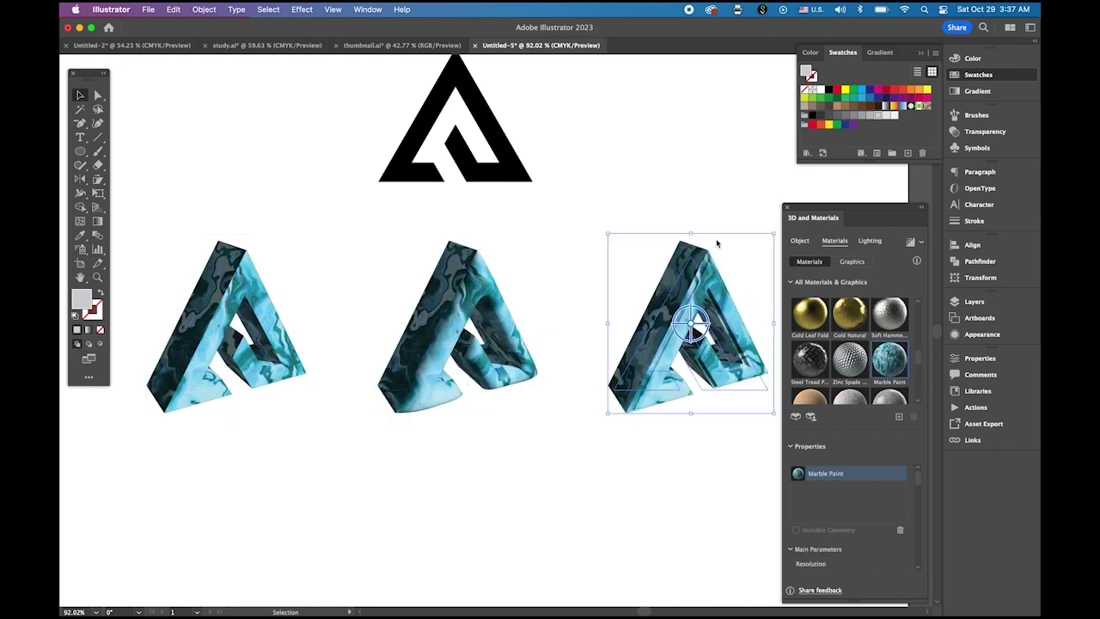
{"action": "left_click", "coordinate": [702, 181]}
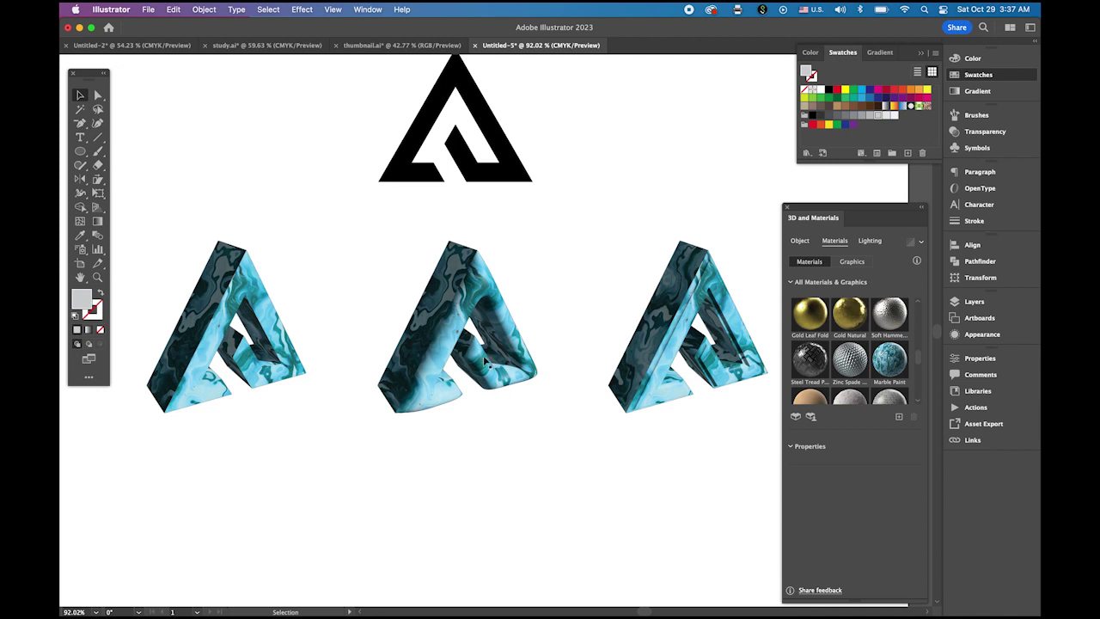
Try a Repeat value of 173 for the leftmost A's Marble Paint material.
{"action": "left_click", "coordinate": [222, 311]}
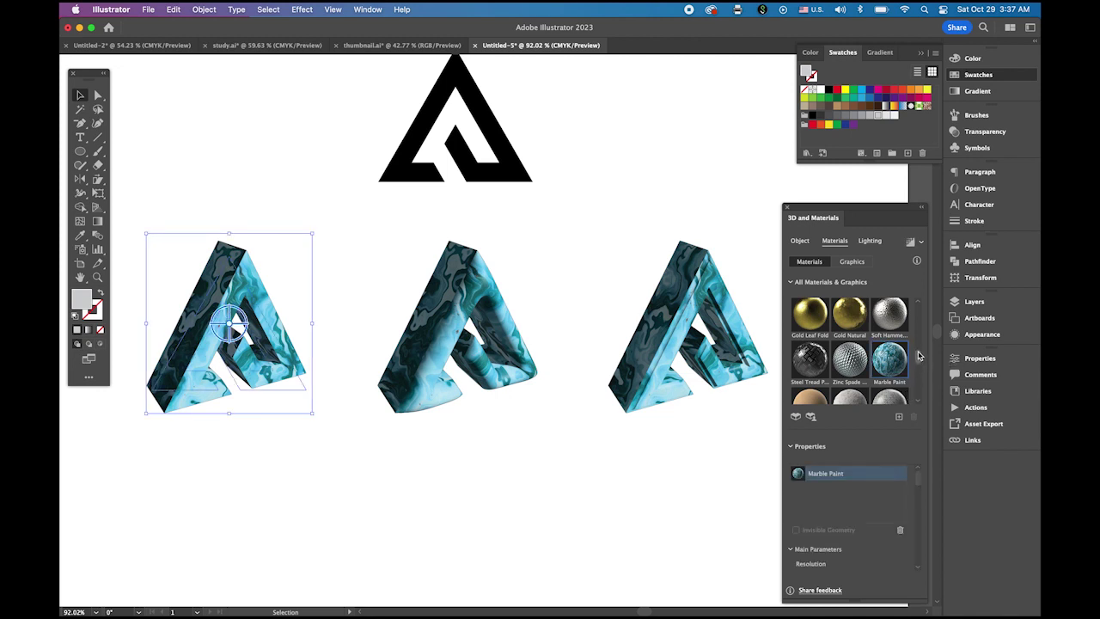
{"action": "left_click_drag", "start_coordinate": [872, 216], "coordinate": [849, 95]}
{"action": "left_click", "coordinate": [922, 54]}
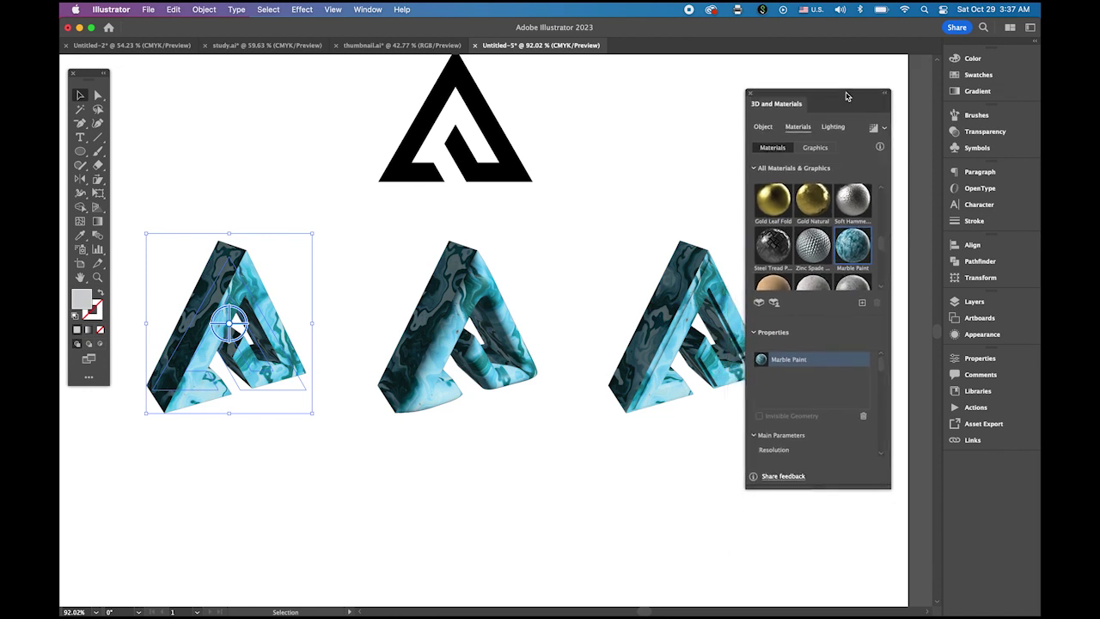
{"action": "left_click_drag", "start_coordinate": [881, 360], "coordinate": [880, 382]}
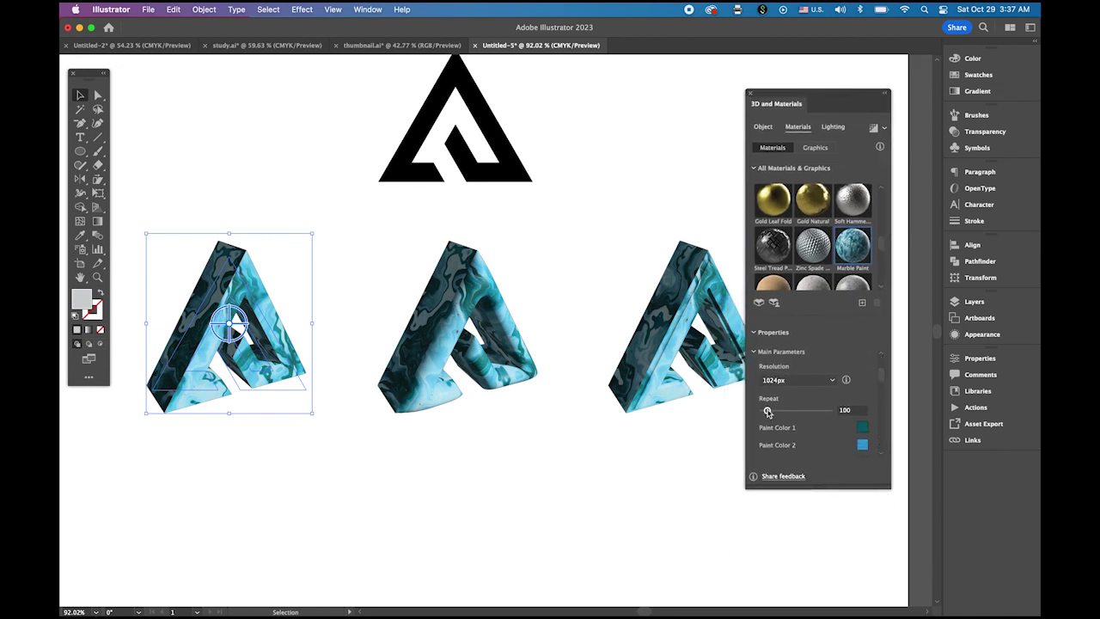
{"action": "mouse_move", "coordinate": [768, 411]}
{"action": "left_mouse_down"}
{"action": "mouse_move", "coordinate": [785, 412]}
{"action": "mouse_move", "coordinate": [773, 413]}
{"action": "left_mouse_up"}
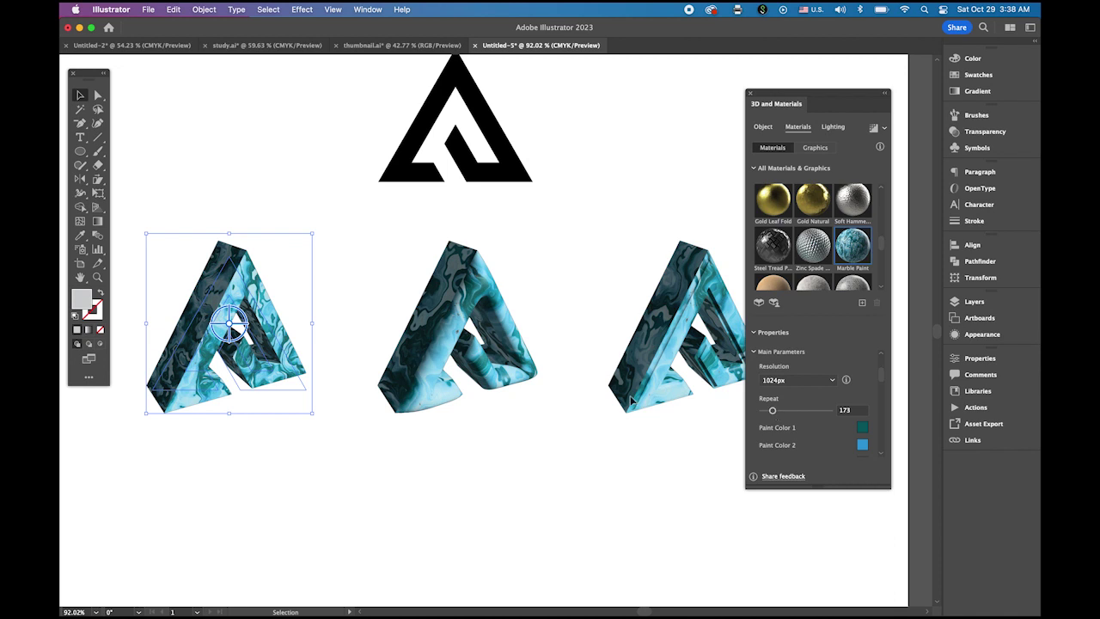
Set the Repeat value of the leftmost A's Marble Paint material to 100.
{"action": "left_click", "coordinate": [528, 364]}
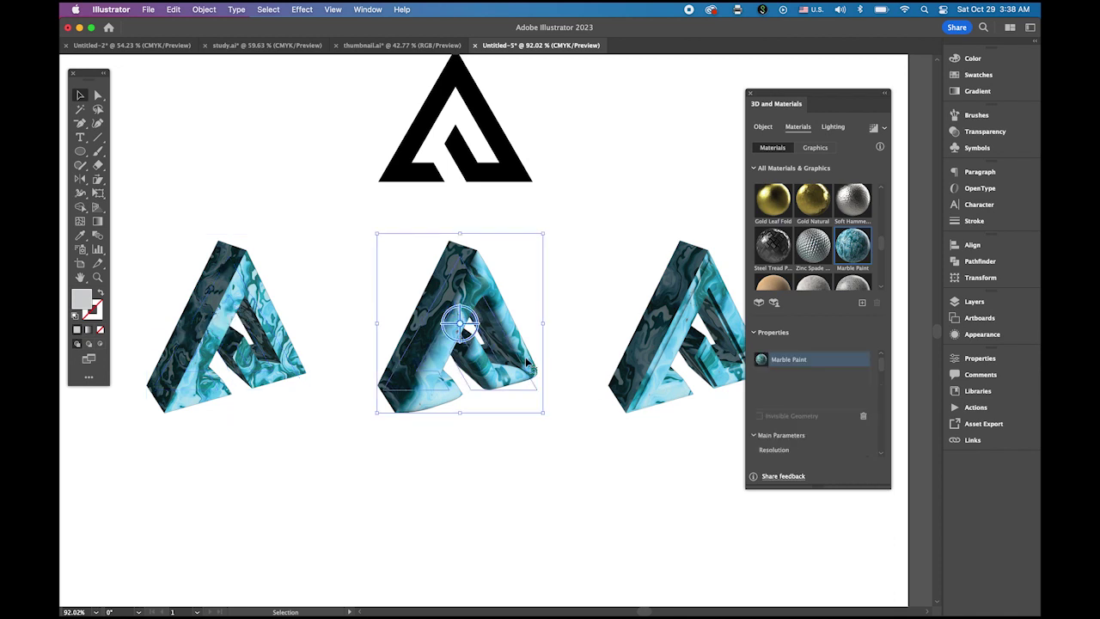
{"action": "left_click", "coordinate": [284, 346]}
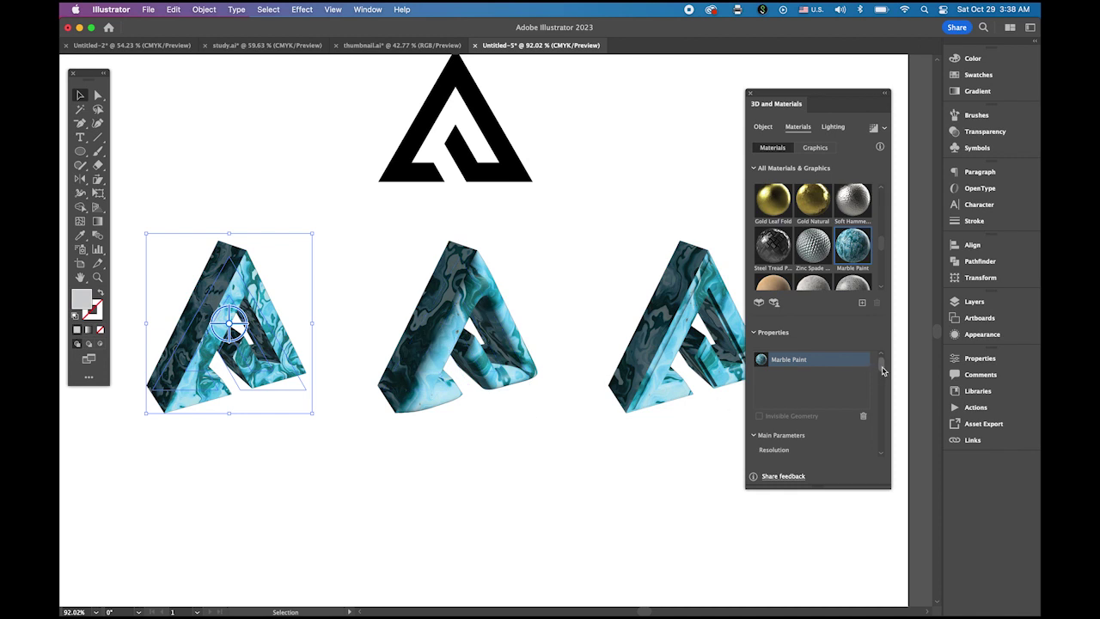
{"action": "scroll", "coordinate": [873, 368], "scroll_direction": "down", "scroll_amount": 5}
{"action": "double_click", "coordinate": [834, 370]}
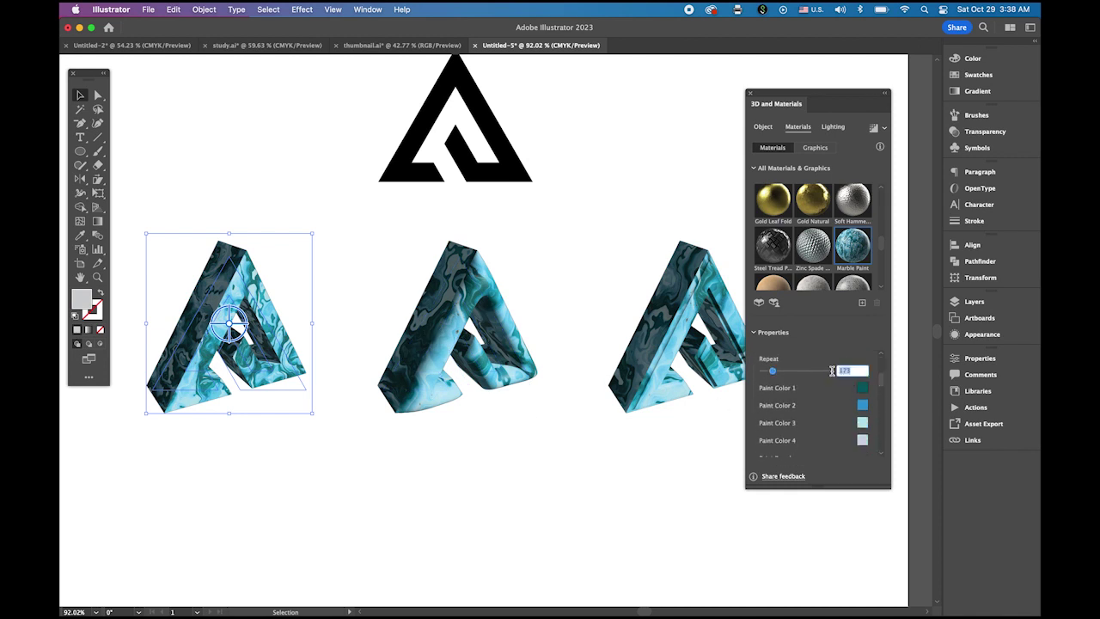
{"action": "type", "text": "100"}
{"action": "key", "text": "Return"}
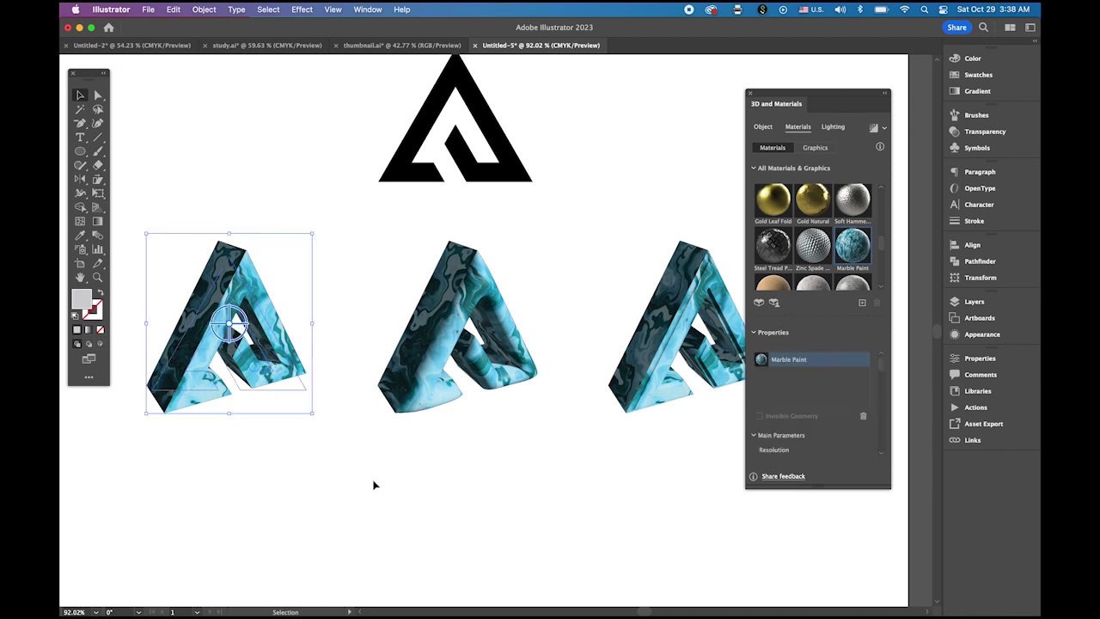
Set Paint Color 4 of the middle A's Marble Paint material to pale yellow, hex fcfbd0.
{"action": "left_click", "coordinate": [489, 384]}
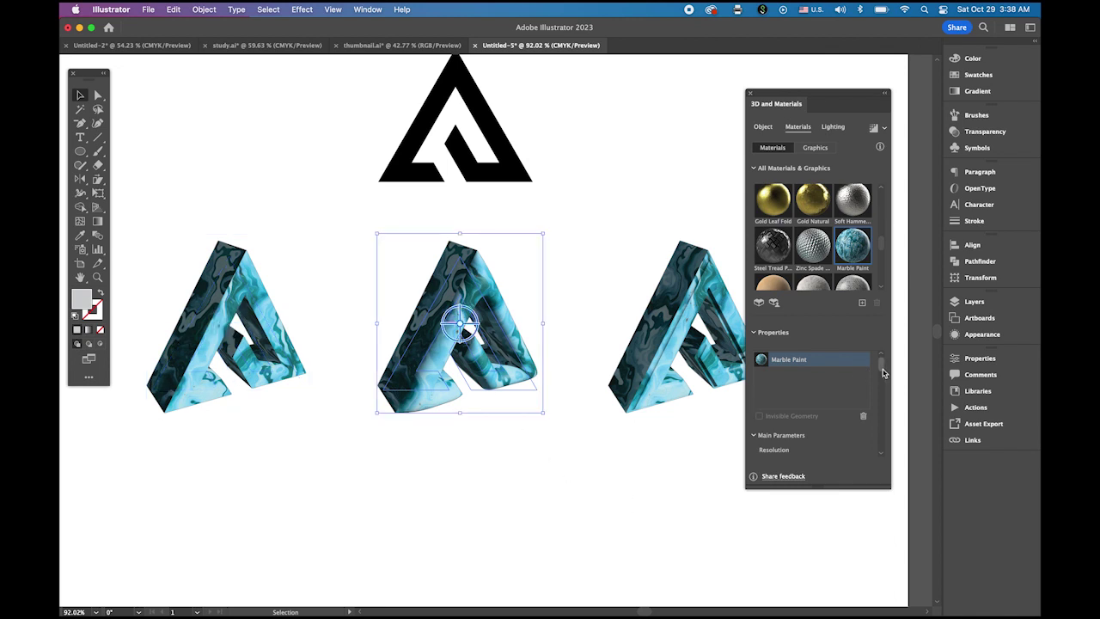
{"action": "left_click_drag", "start_coordinate": [881, 363], "coordinate": [884, 391]}
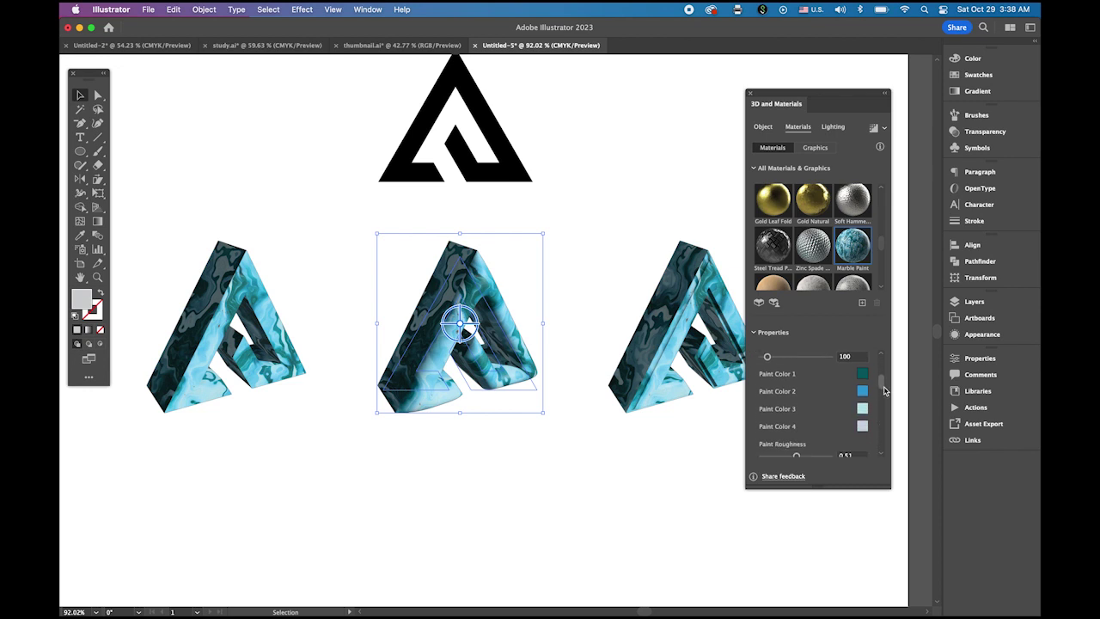
{"action": "left_click", "coordinate": [862, 427]}
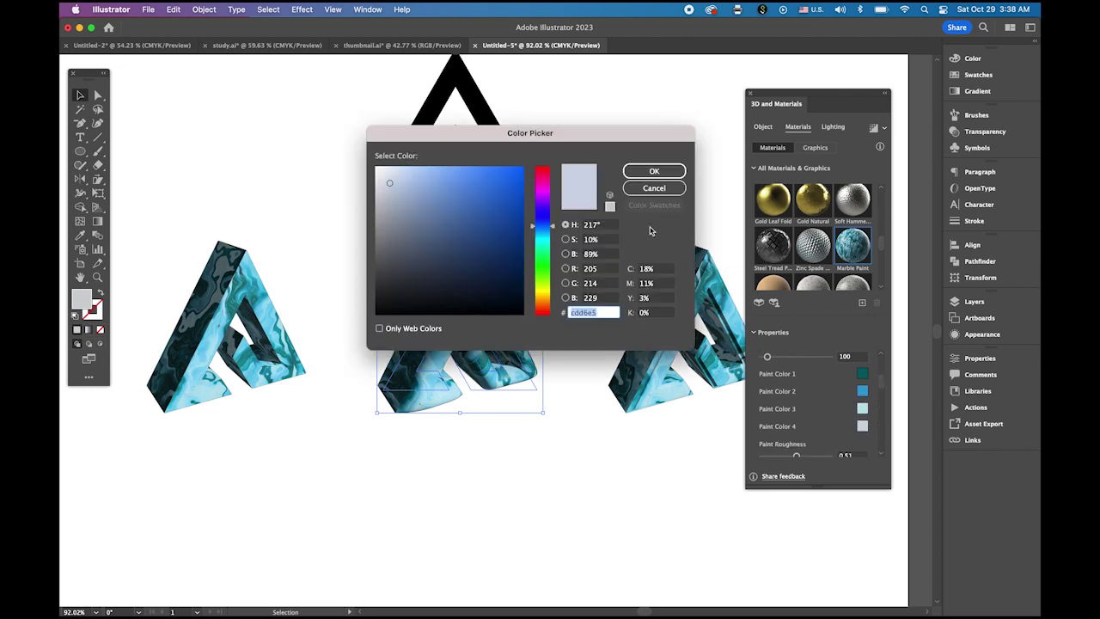
{"action": "left_click", "coordinate": [655, 188]}
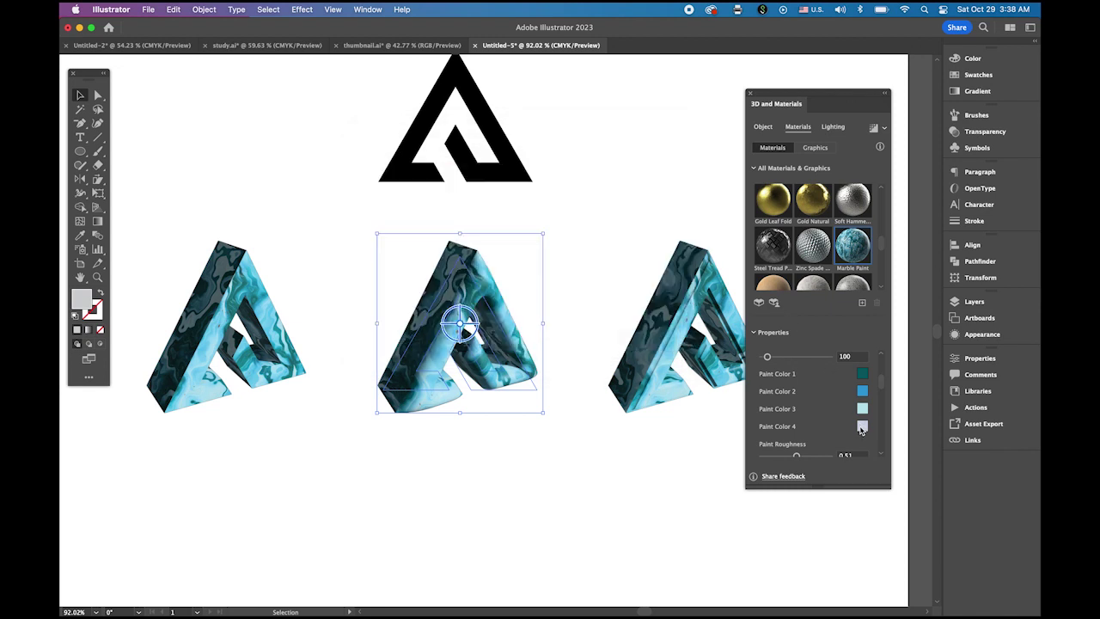
{"action": "left_click", "coordinate": [862, 427]}
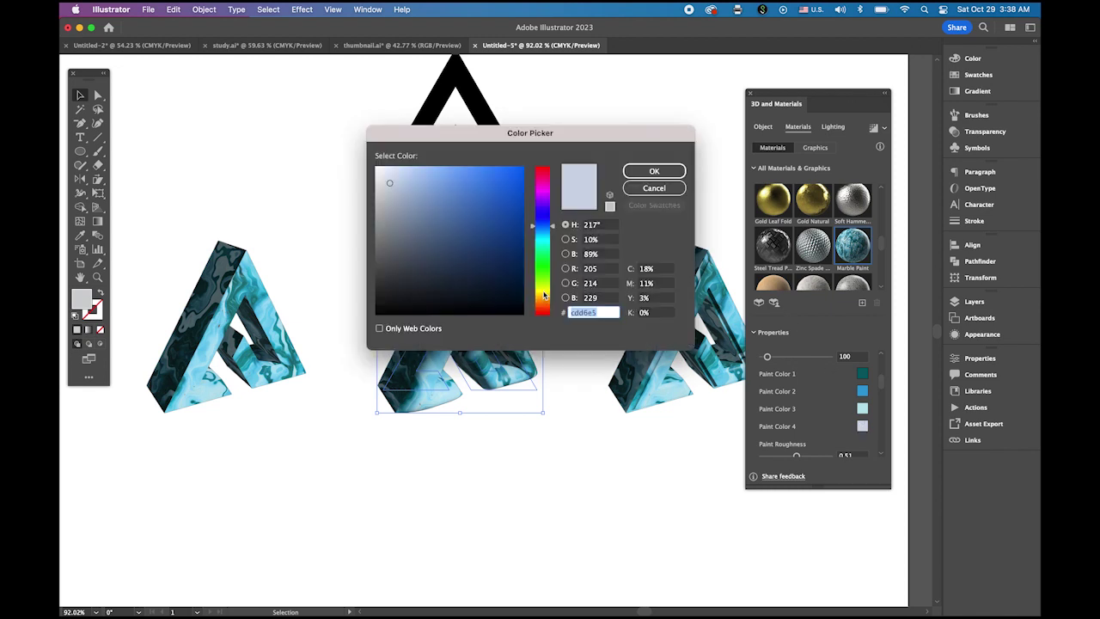
{"action": "left_click", "coordinate": [543, 295]}
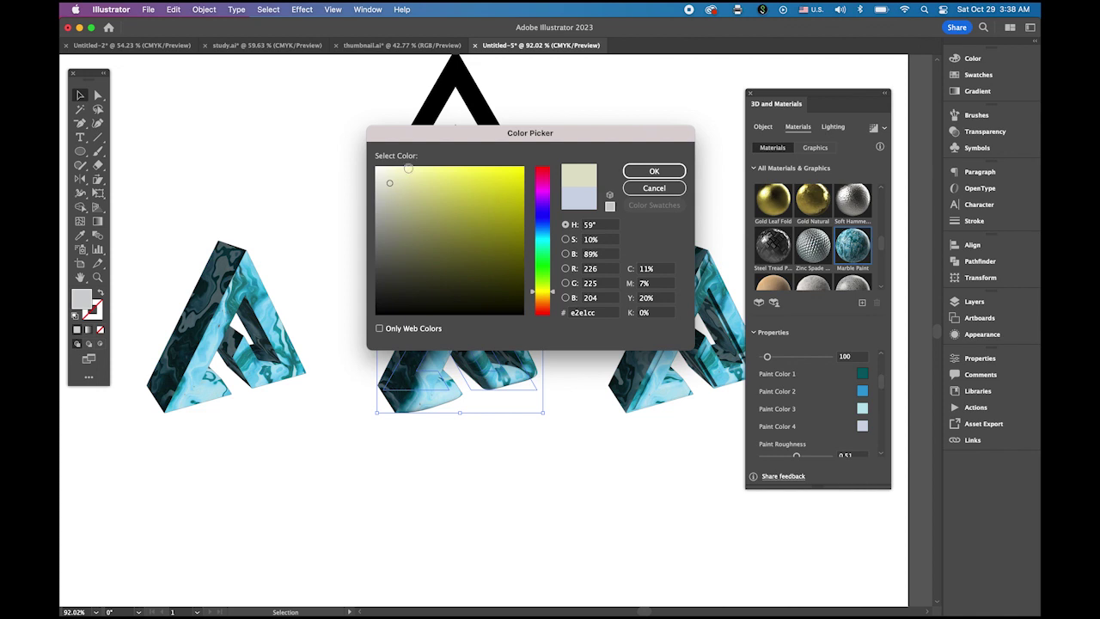
{"action": "left_click", "coordinate": [401, 167]}
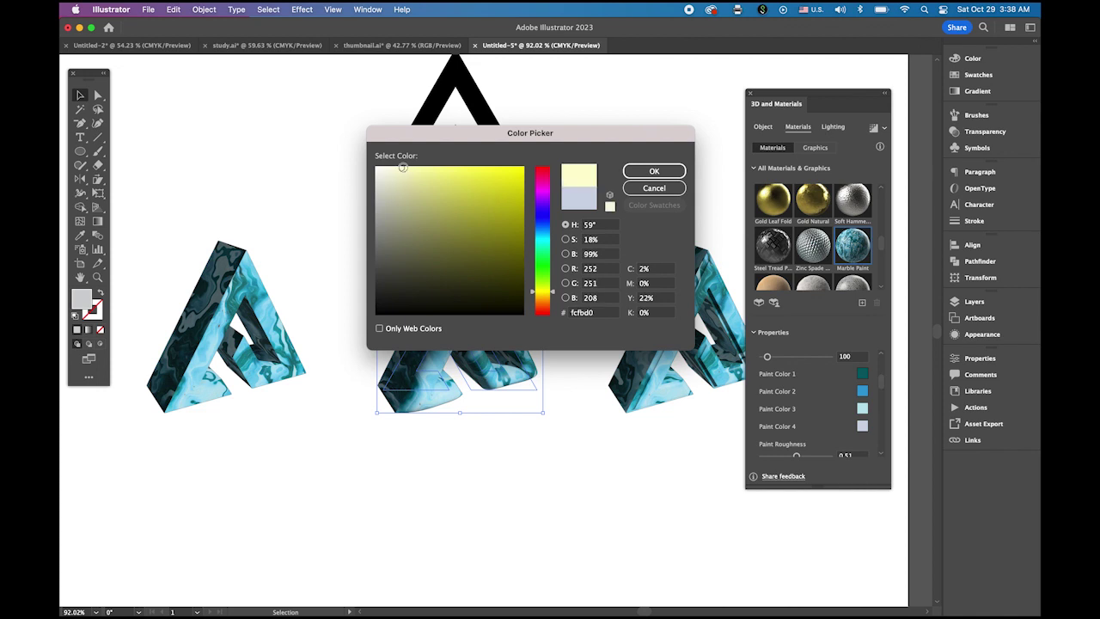
{"action": "left_click", "coordinate": [654, 172]}
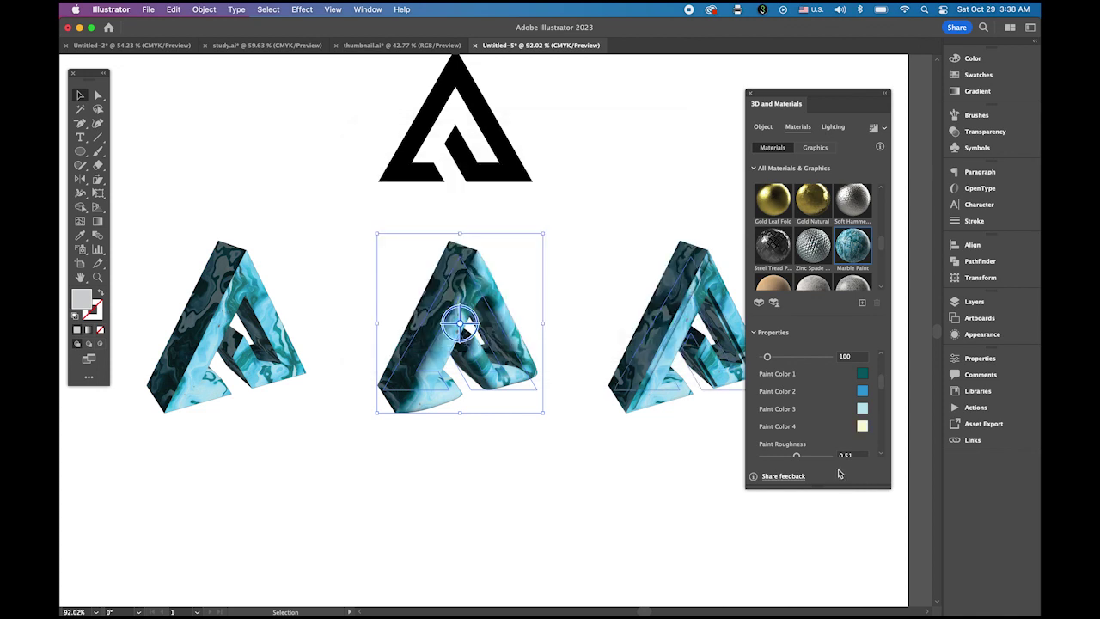
Change Paint Color 3 of the middle A's Marble Paint material to a bright saturated yellow.
{"action": "left_click", "coordinate": [864, 409]}
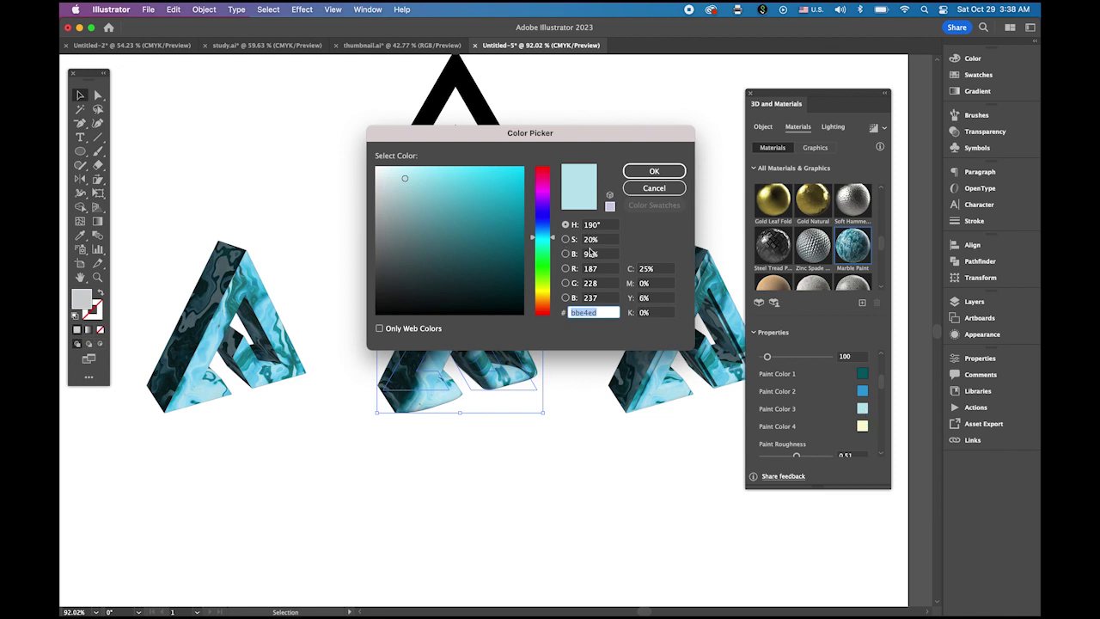
{"action": "left_click", "coordinate": [546, 292]}
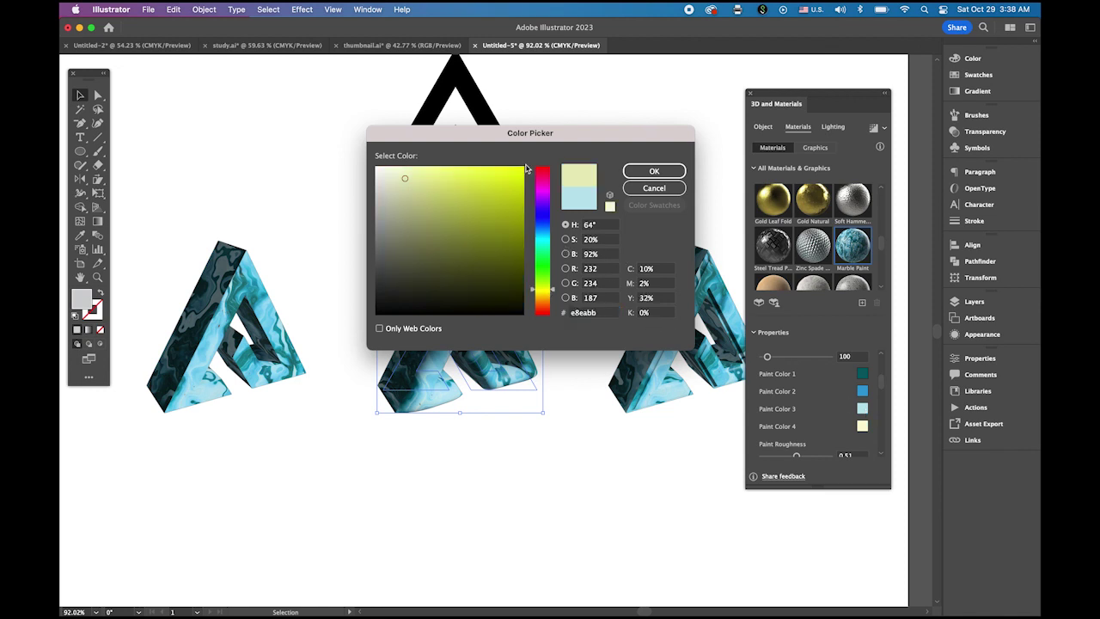
{"action": "left_click", "coordinate": [522, 169]}
{"action": "left_click", "coordinate": [654, 172]}
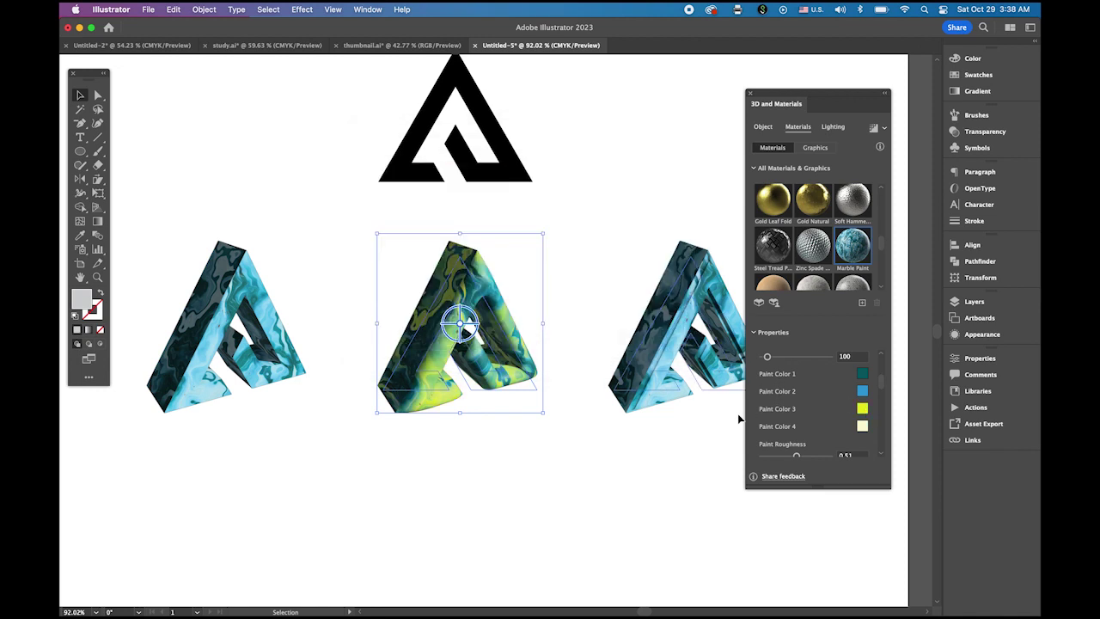
Set Paint Color 2 of the middle A's Marble Paint material to orange, RGB 249, 177, 16.
{"action": "left_click", "coordinate": [862, 391]}
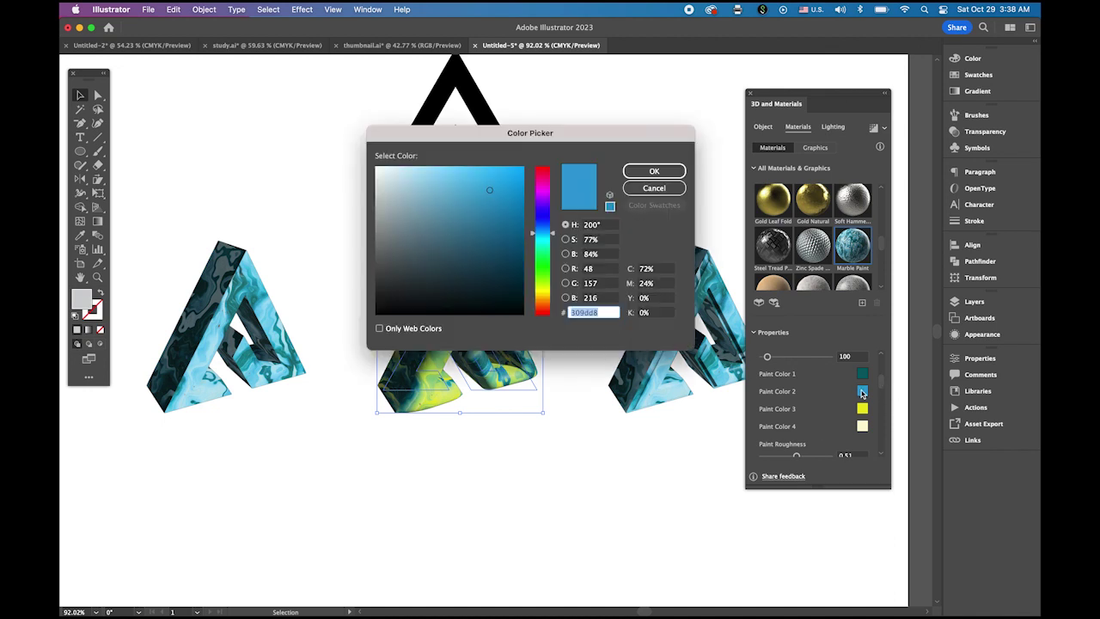
{"action": "left_click", "coordinate": [545, 294]}
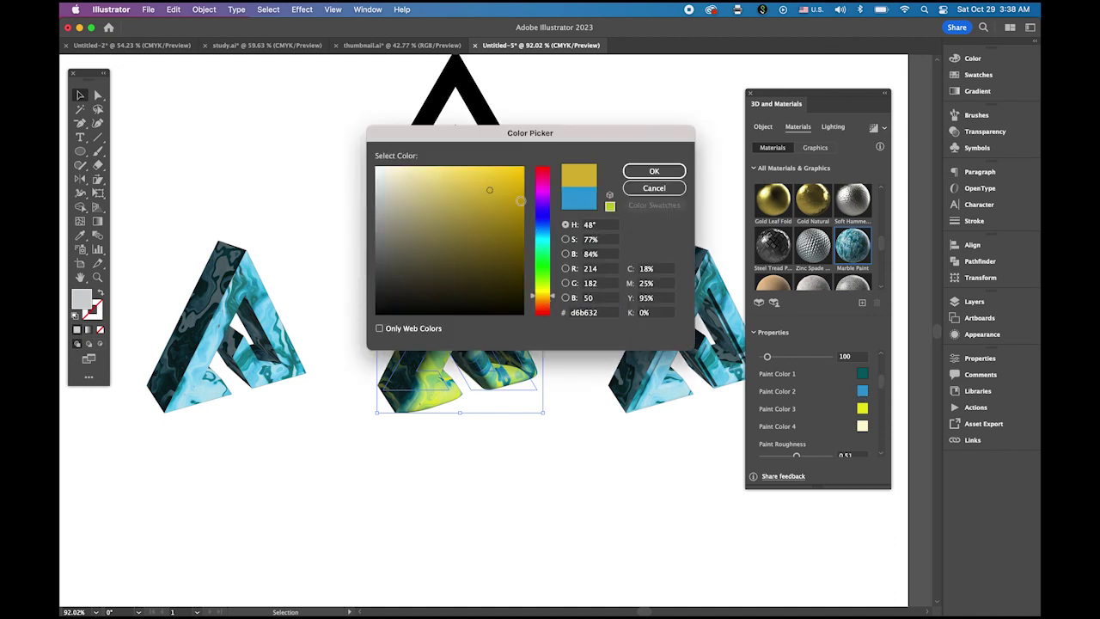
{"action": "left_click", "coordinate": [545, 298]}
{"action": "left_click", "coordinate": [518, 172]}
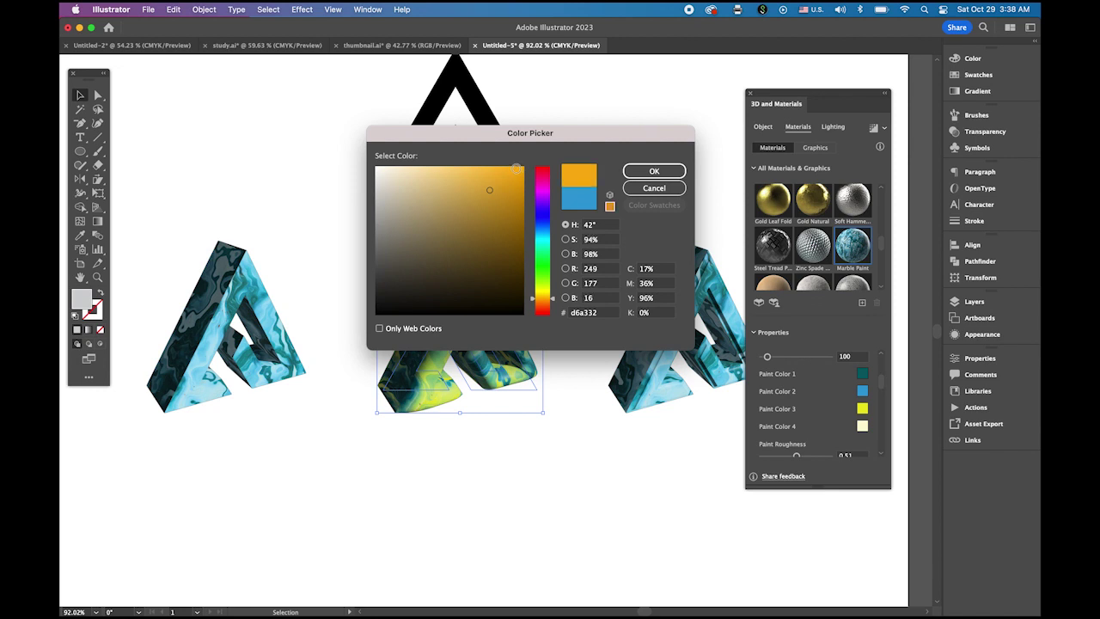
{"action": "left_click", "coordinate": [654, 171]}
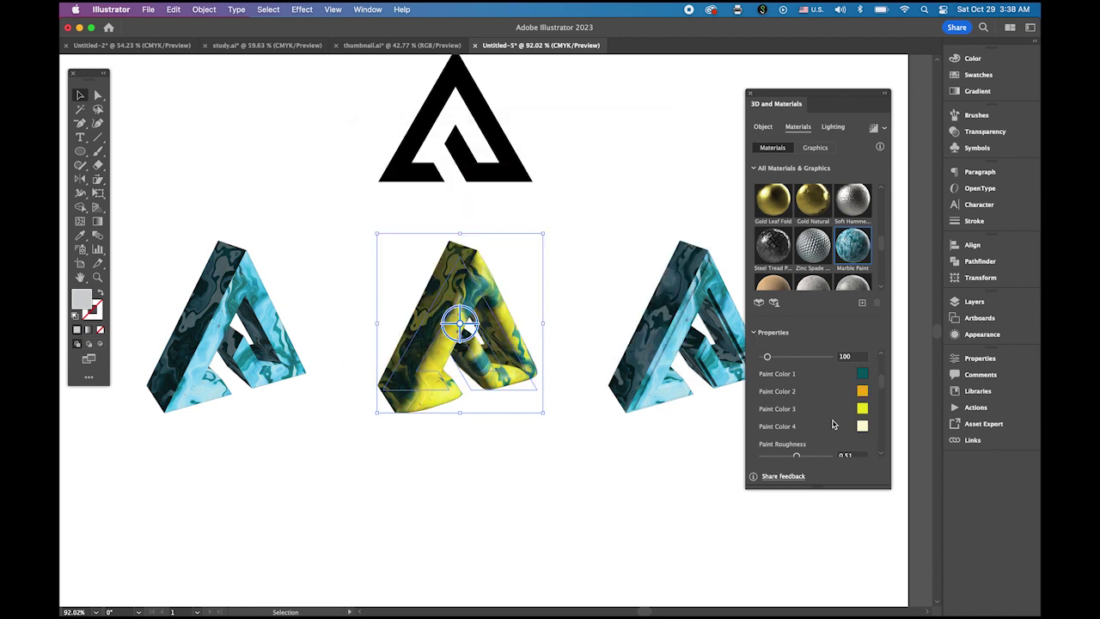
Set Paint Color 1 of the middle A's Marble Paint material to red, hex e50707, and clear the selection.
{"action": "left_click", "coordinate": [863, 375]}
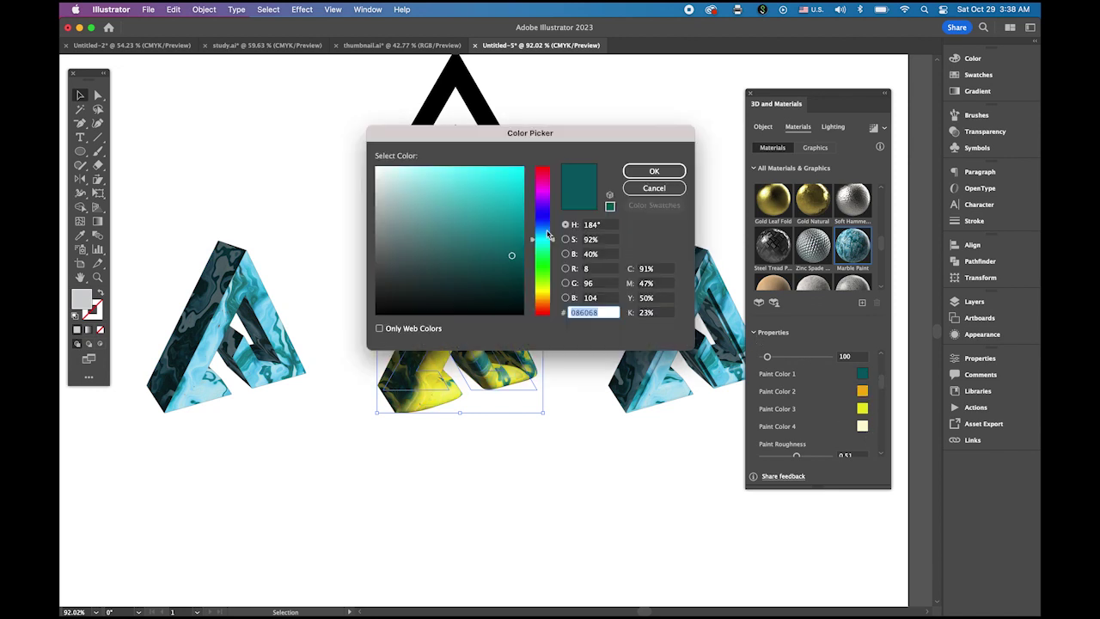
{"action": "left_click", "coordinate": [547, 315]}
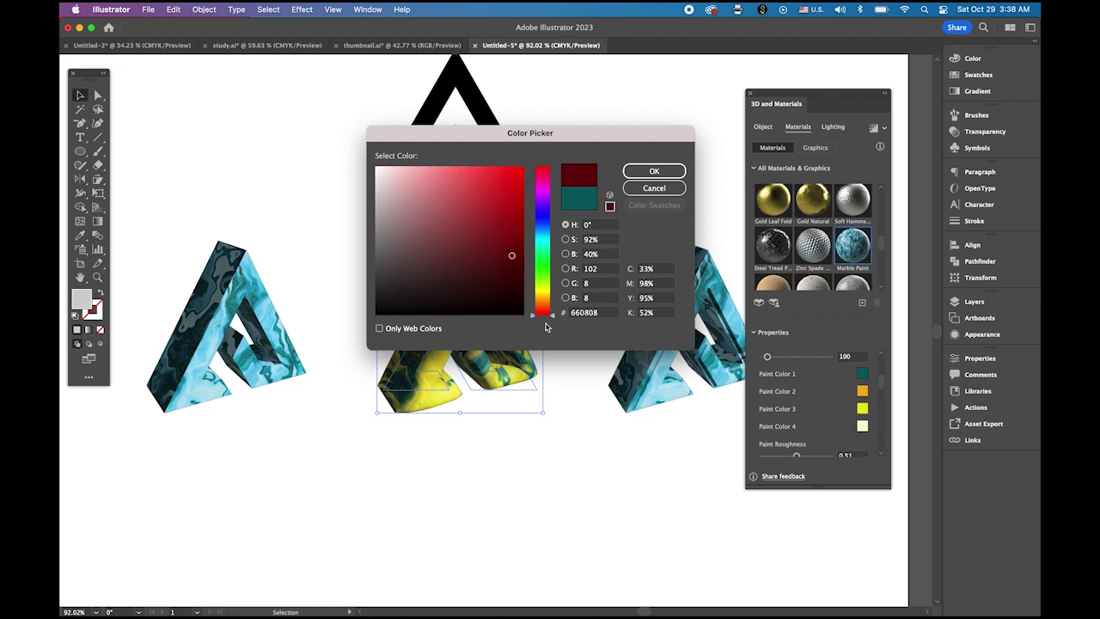
{"action": "left_click", "coordinate": [519, 180]}
{"action": "left_click", "coordinate": [664, 176]}
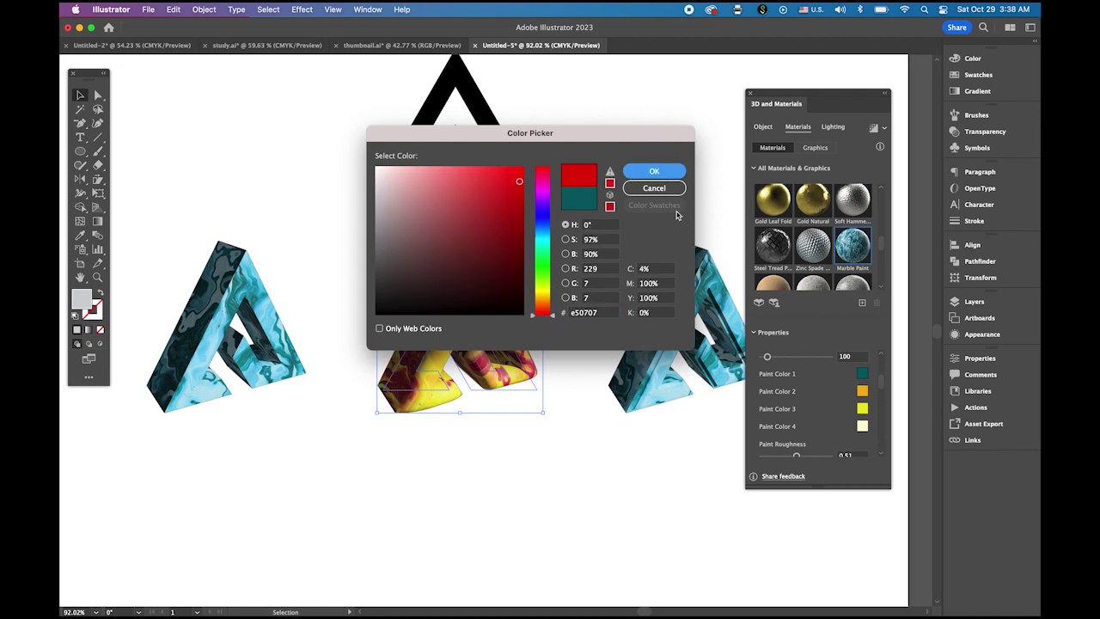
{"action": "left_click", "coordinate": [649, 510]}
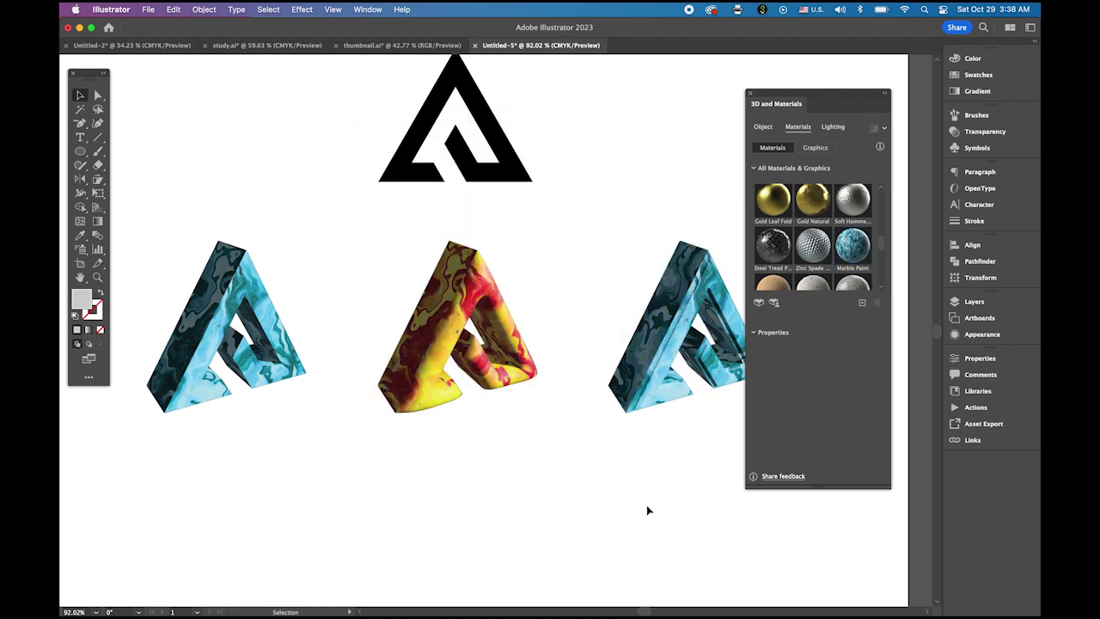
Set Paint Color 4 of the rightmost A's Marble Paint material to pale green, hex dcffd2.
{"action": "left_click", "coordinate": [677, 333]}
{"action": "left_click_drag", "start_coordinate": [886, 373], "coordinate": [883, 389]}
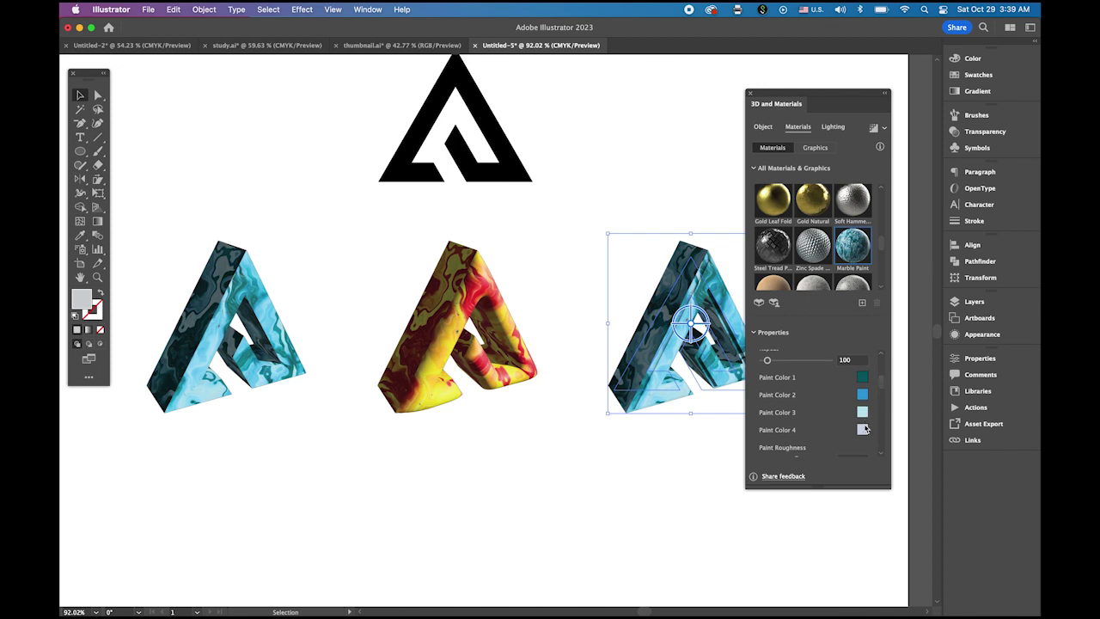
{"action": "left_click", "coordinate": [863, 429]}
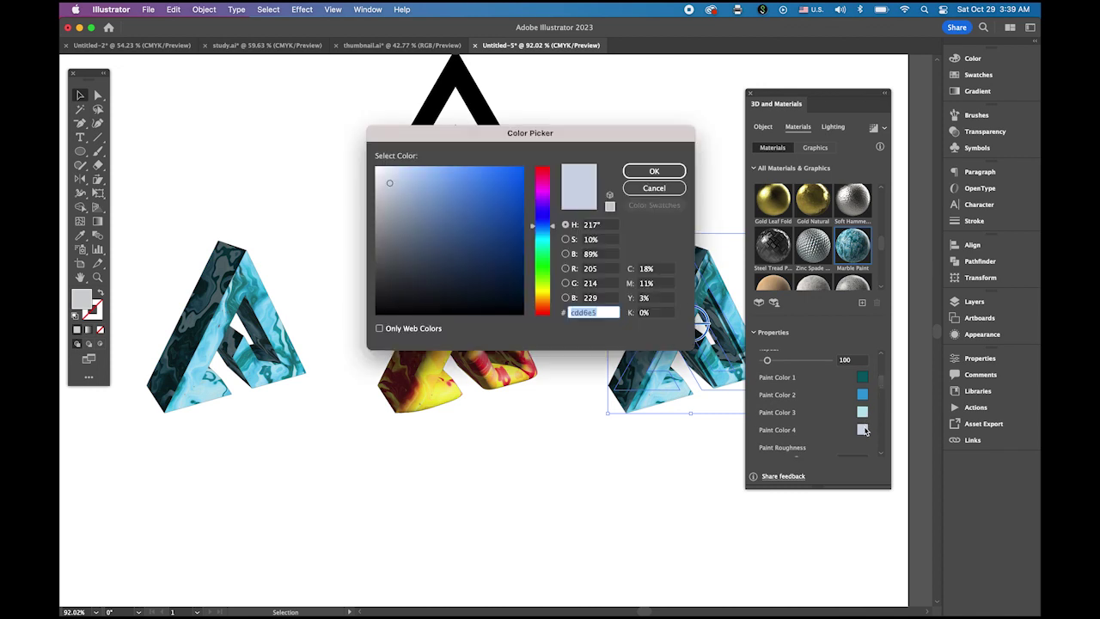
{"action": "left_click", "coordinate": [548, 274]}
{"action": "left_click", "coordinate": [401, 166]}
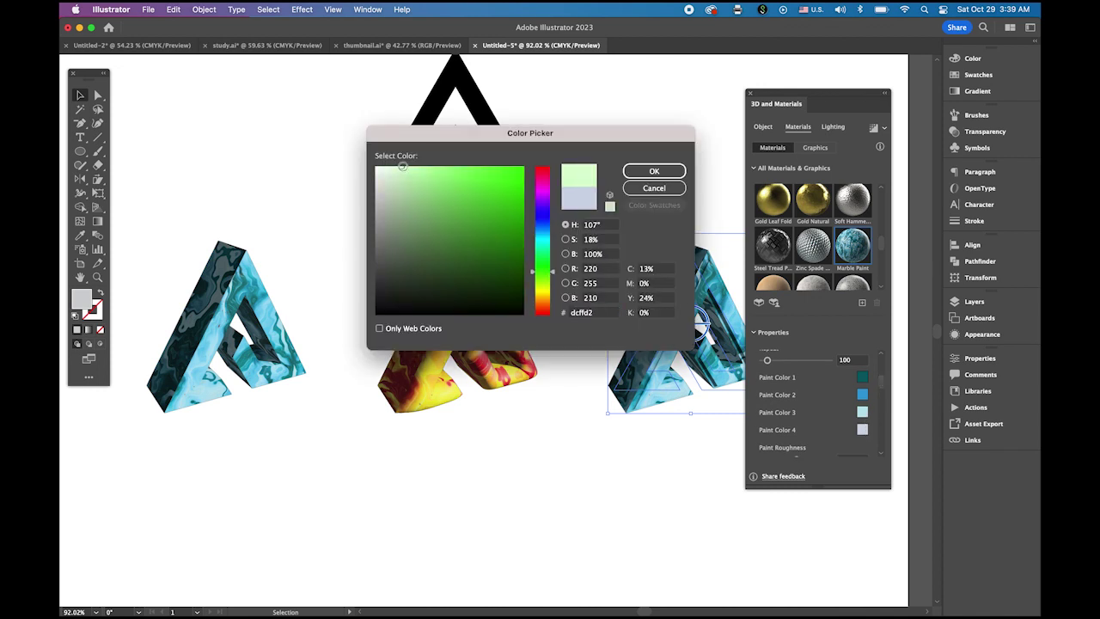
{"action": "left_click", "coordinate": [634, 173]}
Set Paint Color 3 of the rightmost A's Marble Paint material to vivid green, hex 53f708.
{"action": "left_click", "coordinate": [864, 414]}
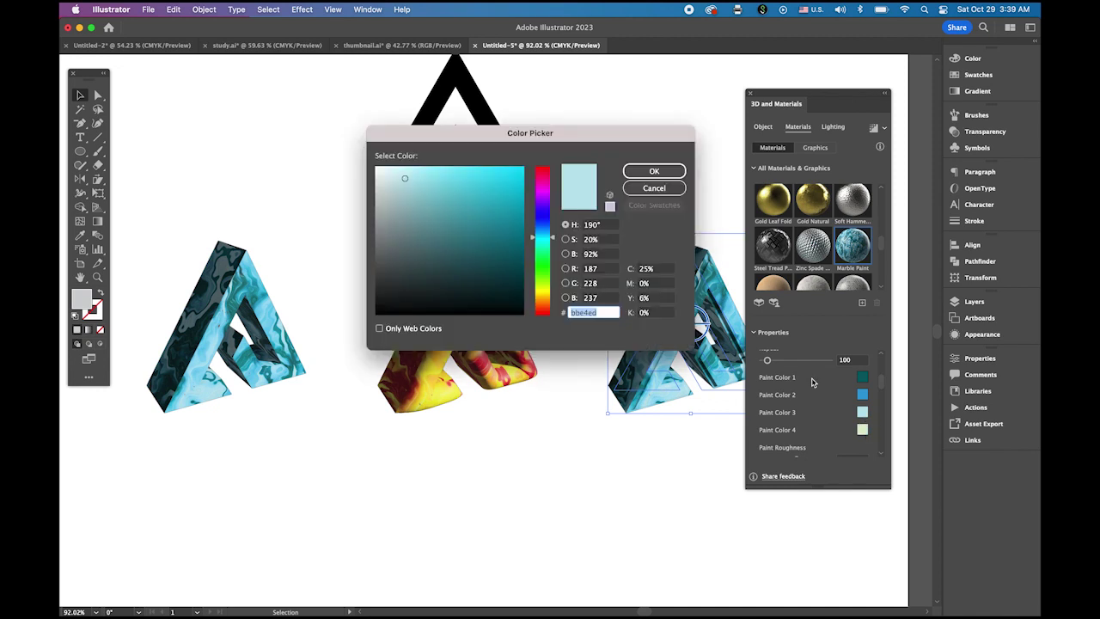
{"action": "left_click", "coordinate": [545, 273]}
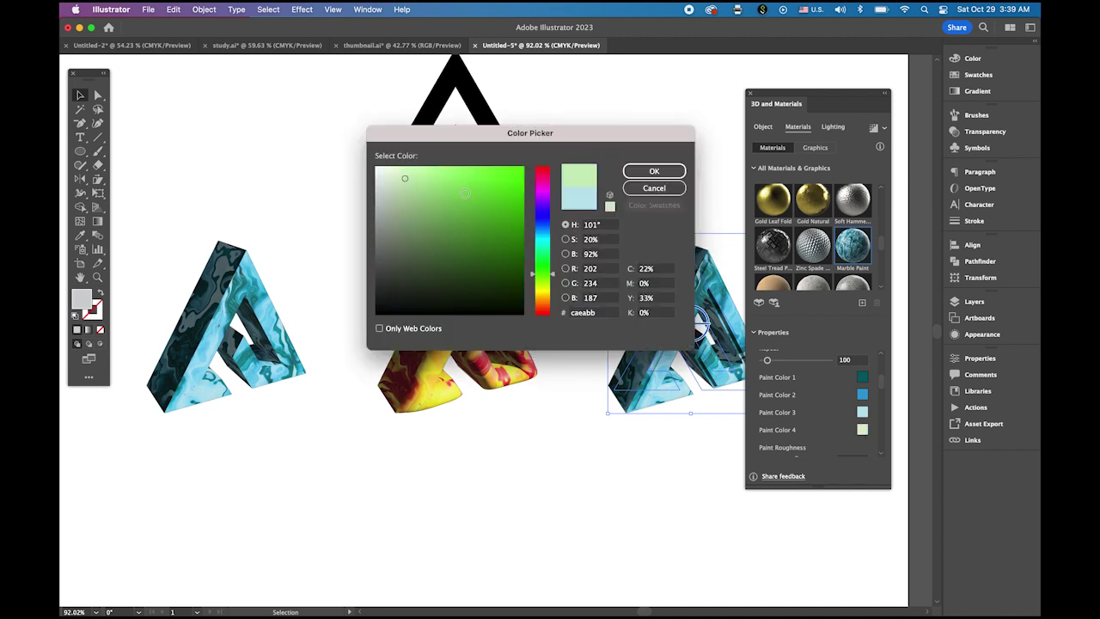
{"action": "left_click", "coordinate": [459, 169]}
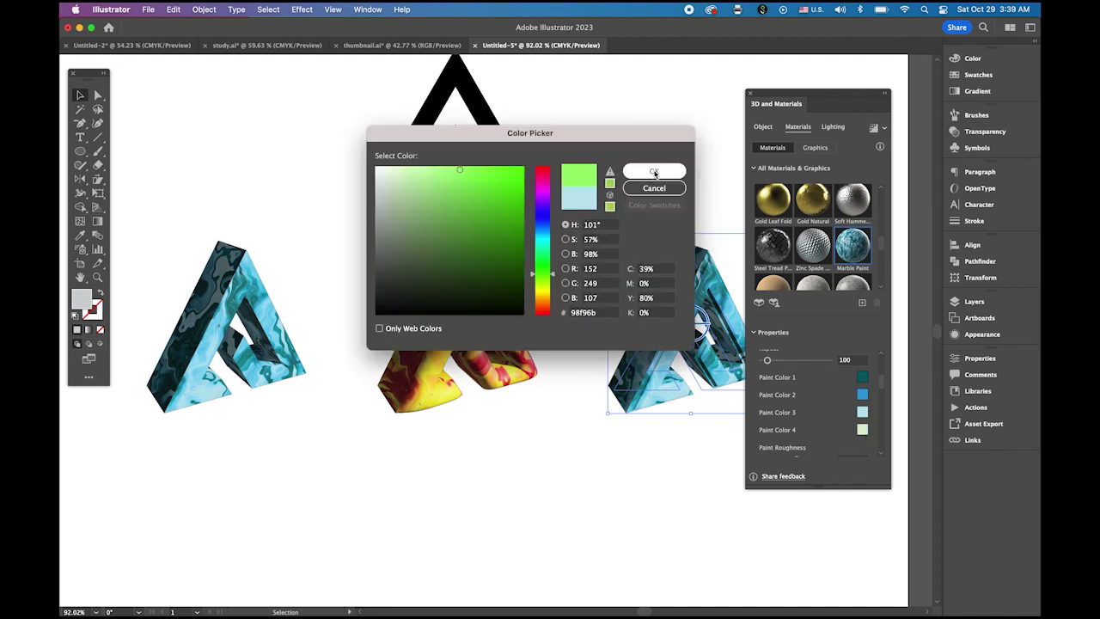
{"action": "left_click", "coordinate": [520, 170]}
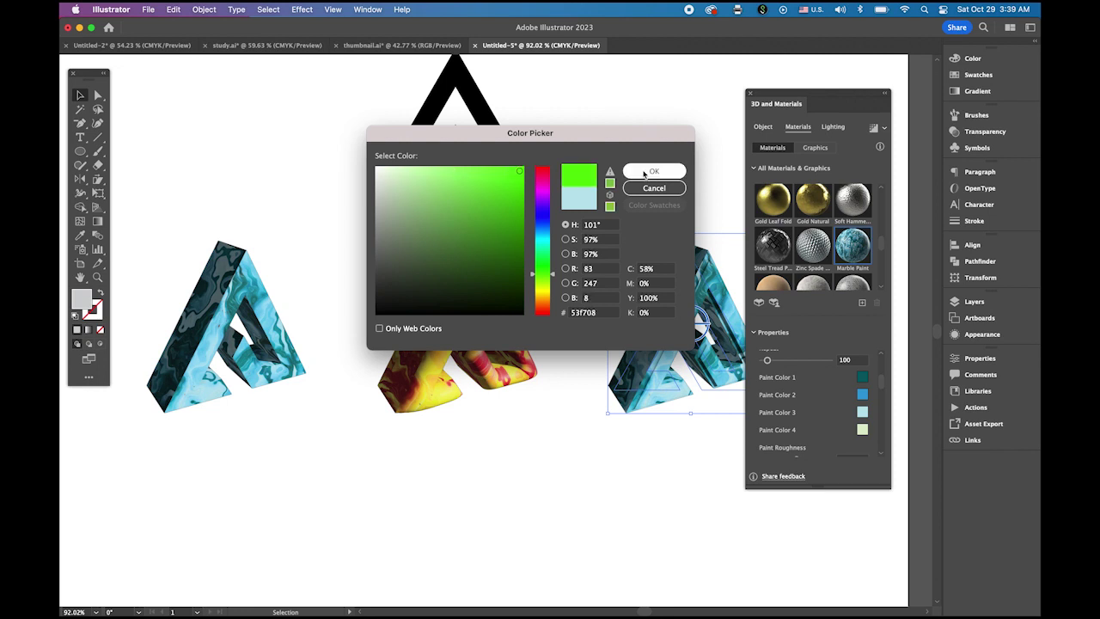
{"action": "left_click", "coordinate": [644, 174]}
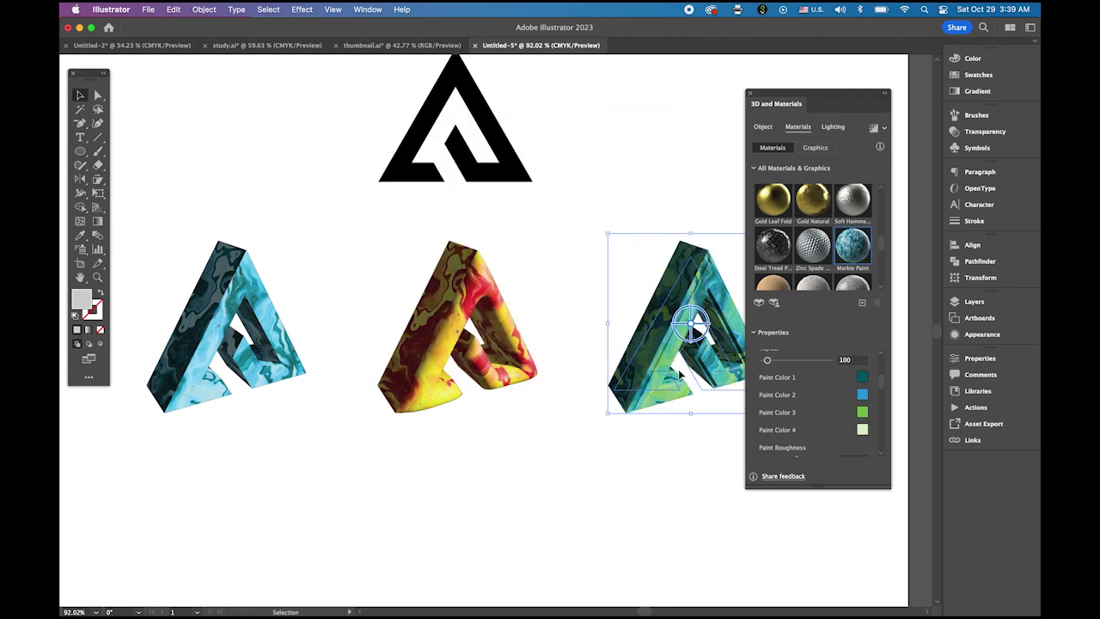
Set Paint Color 2 of the rightmost A's Marble Paint material to medium-dark green, hex 11772b.
{"action": "left_click", "coordinate": [862, 397]}
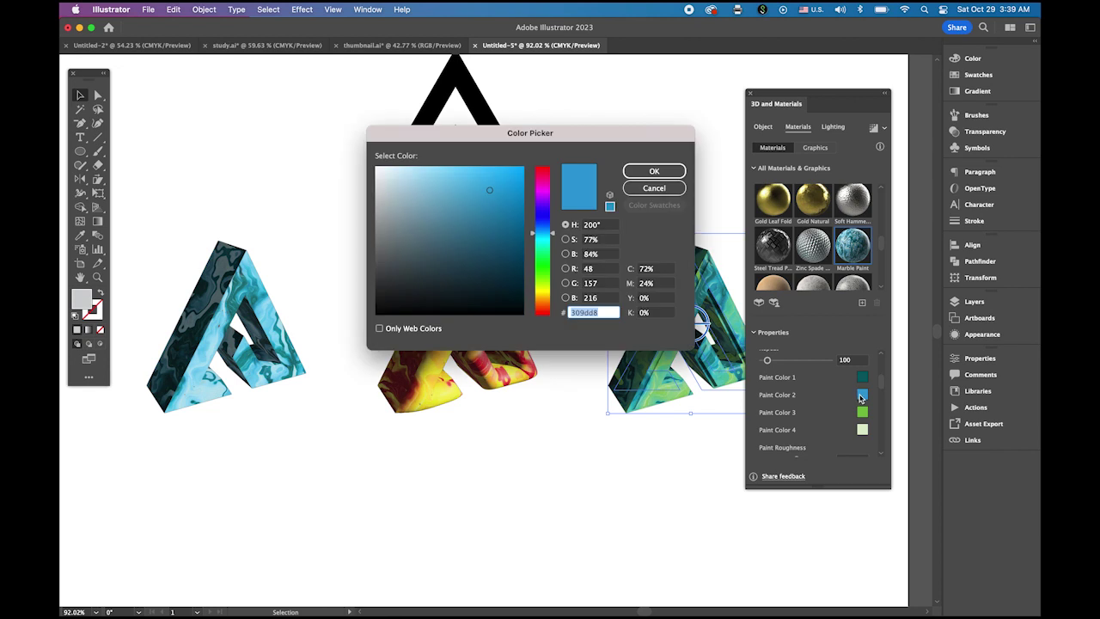
{"action": "left_click", "coordinate": [545, 272]}
{"action": "left_click", "coordinate": [544, 258]}
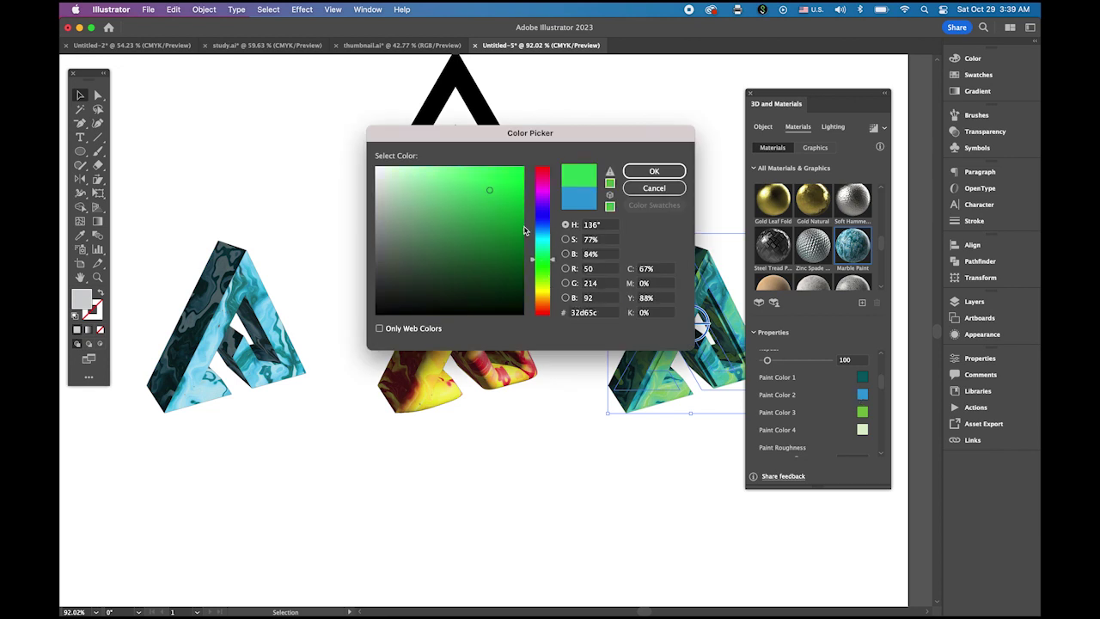
{"action": "left_click", "coordinate": [518, 228]}
{"action": "left_click", "coordinate": [503, 246]}
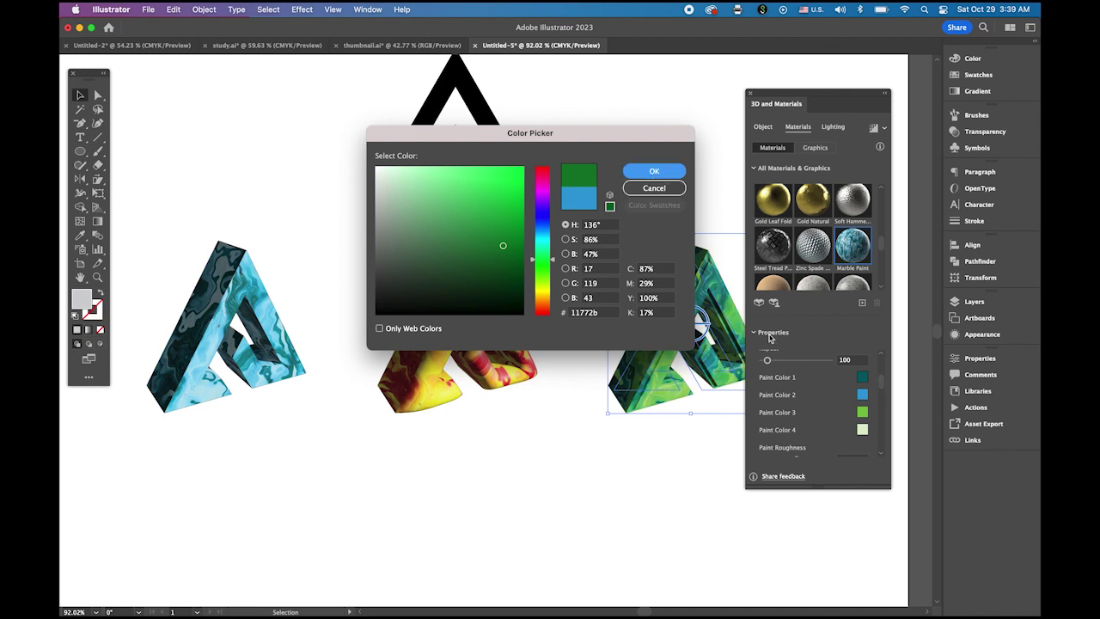
{"action": "left_click", "coordinate": [654, 171]}
Set Paint Color 1 of the rightmost A's Marble Paint material to very dark green, hex 05440b.
{"action": "left_click", "coordinate": [862, 377]}
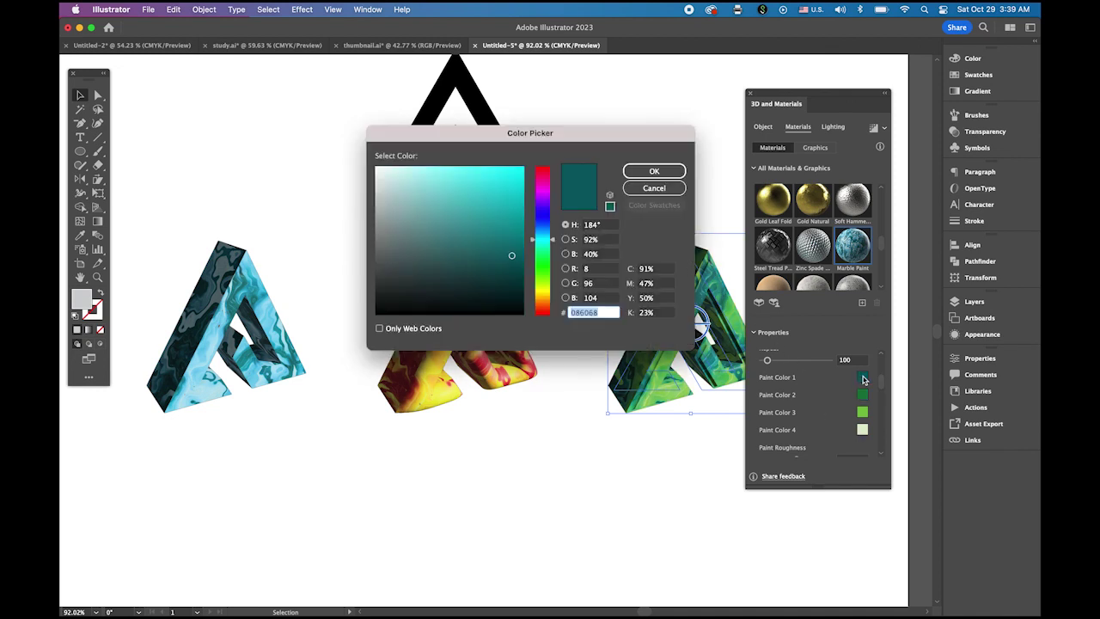
{"action": "left_click", "coordinate": [548, 264]}
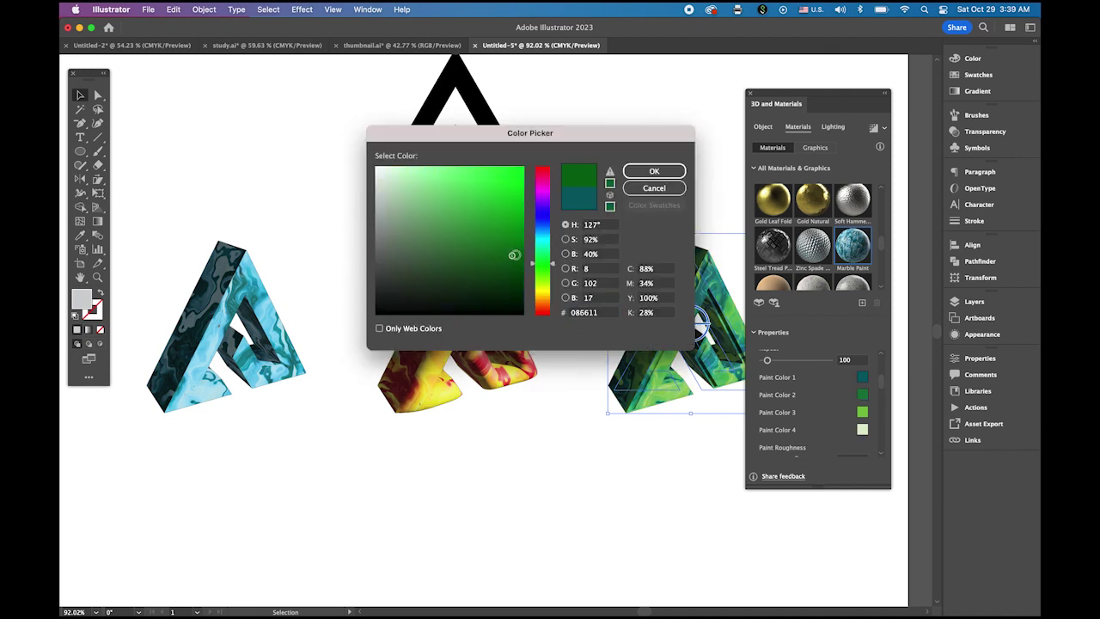
{"action": "left_click", "coordinate": [514, 275]}
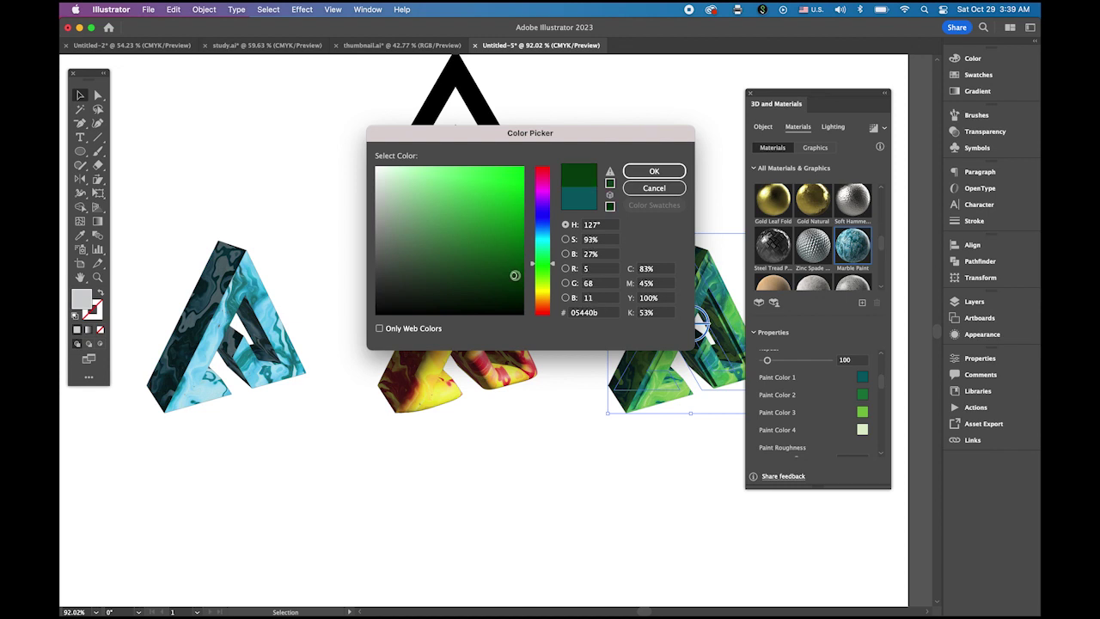
{"action": "left_click", "coordinate": [654, 171]}
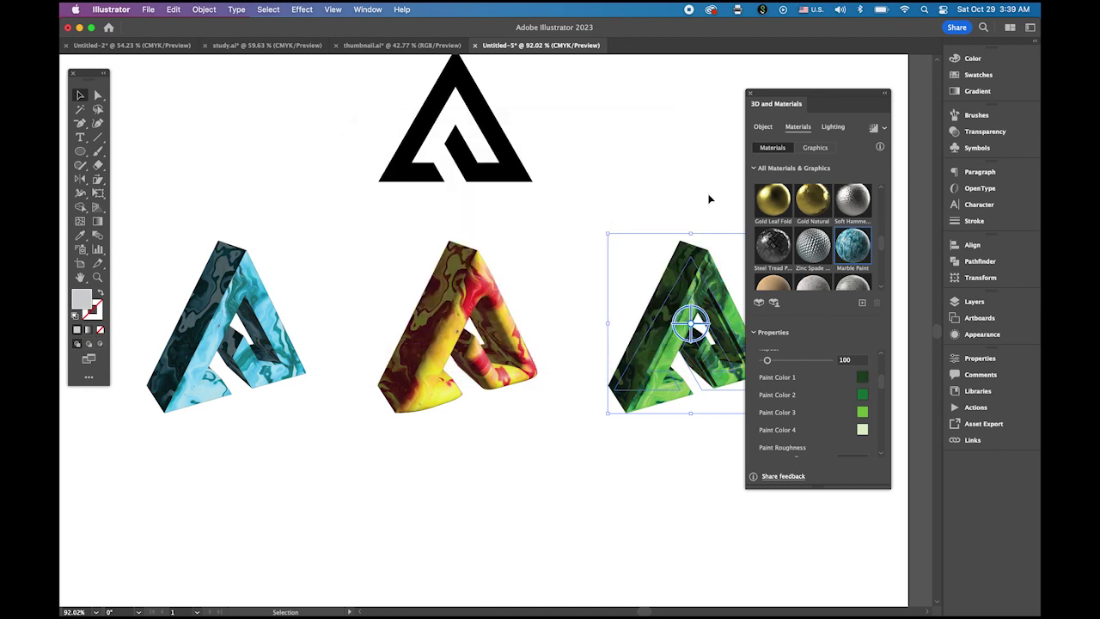
Close the 3D and Materials settings, clear the selection and bring the flat logo and all three 3D A's into view.
{"action": "left_click", "coordinate": [749, 92]}
{"action": "left_click", "coordinate": [826, 258]}
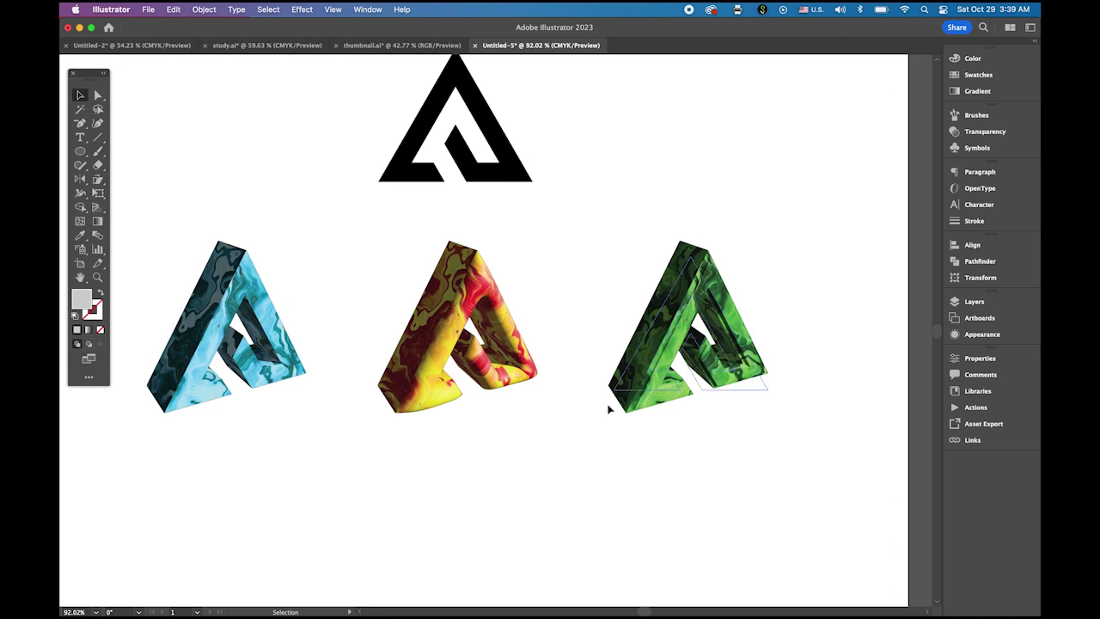
{"action": "key", "text": "space"}
{"action": "left_click_drag", "start_coordinate": [610, 410], "coordinate": [685, 450]}
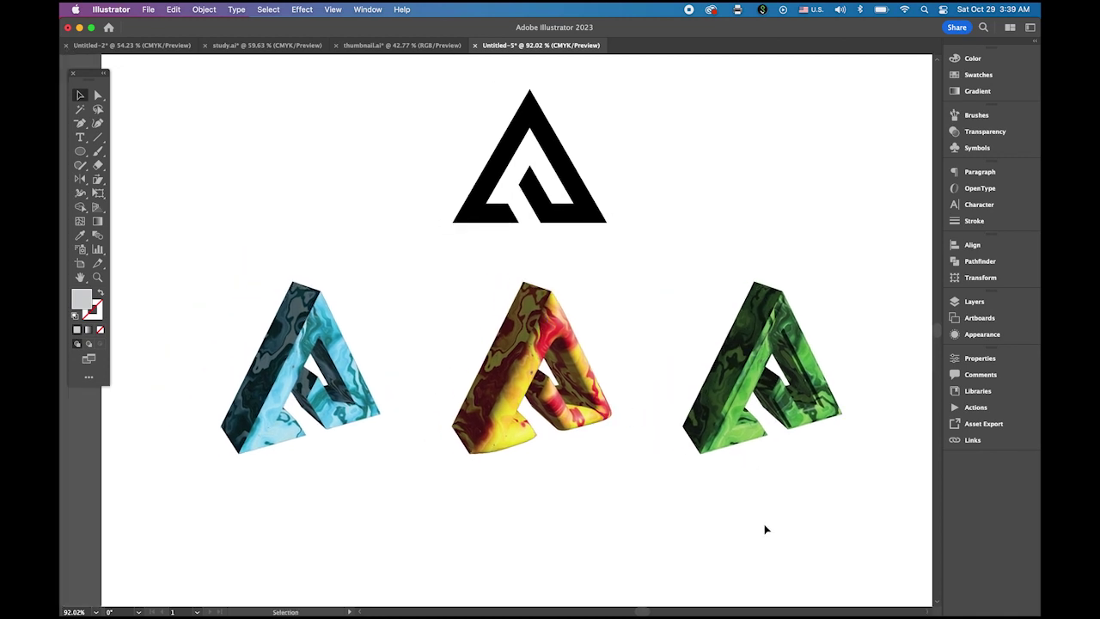